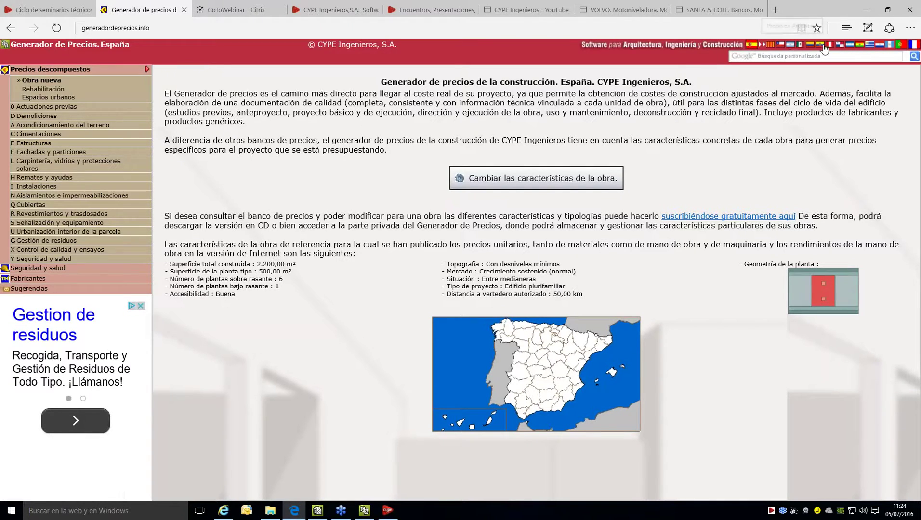
# Step: Check the Portuguese-language and French-language country lists offered on the Generador de Precios site
pyautogui.click(900, 44)
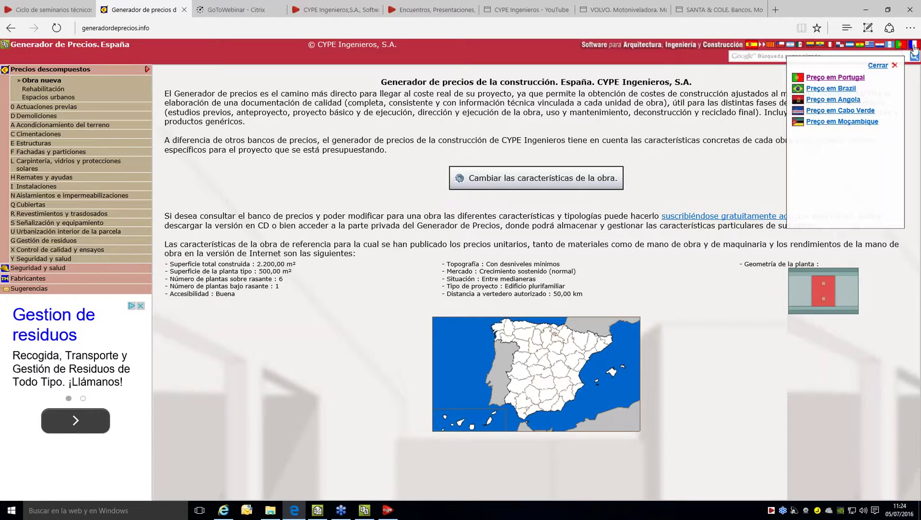
pyautogui.click(914, 44)
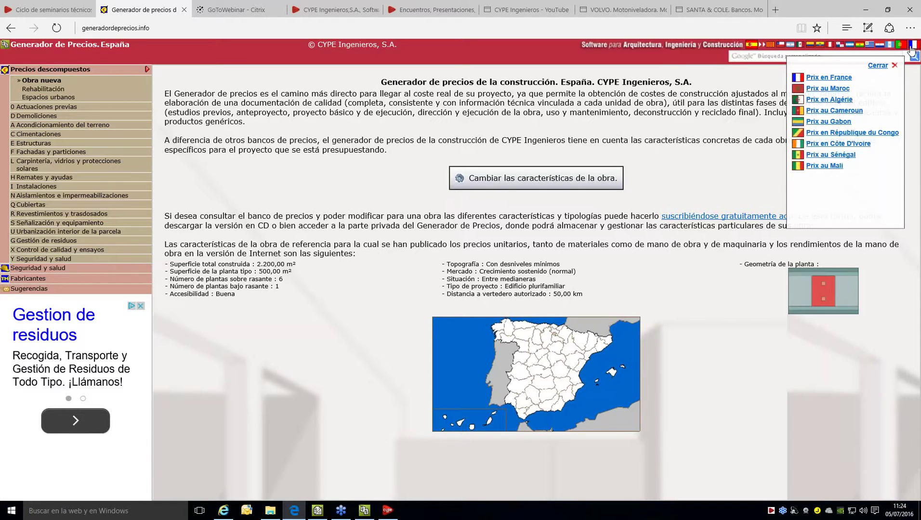
# Step: In the Espacios urbanos prices, open the item Desmontaje de hito o bolardo under Demoliciones, Equipamiento urbano, Mobiliario urbano
pyautogui.click(48, 98)
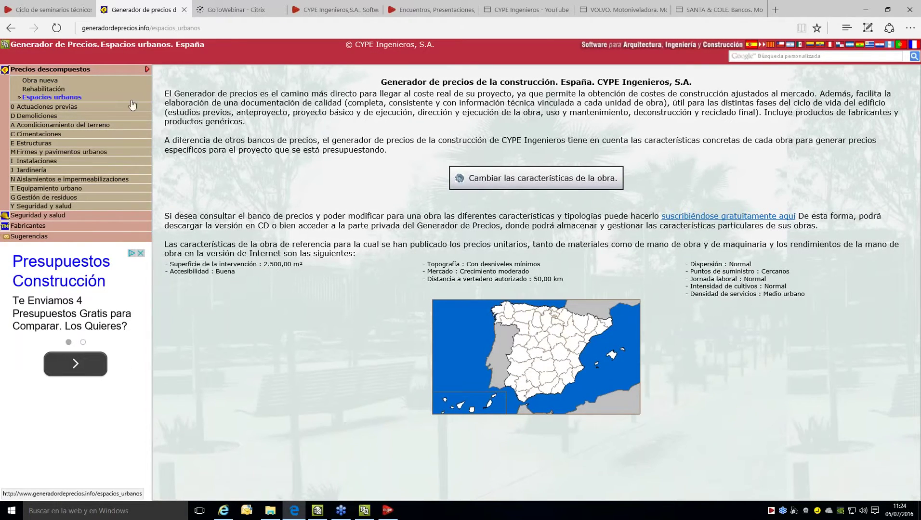
pyautogui.click(43, 118)
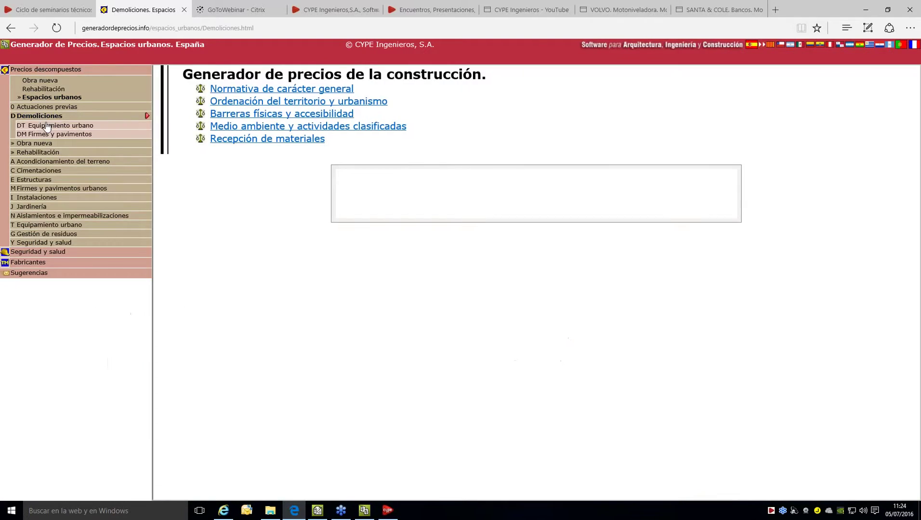
pyautogui.click(47, 126)
pyautogui.click(82, 135)
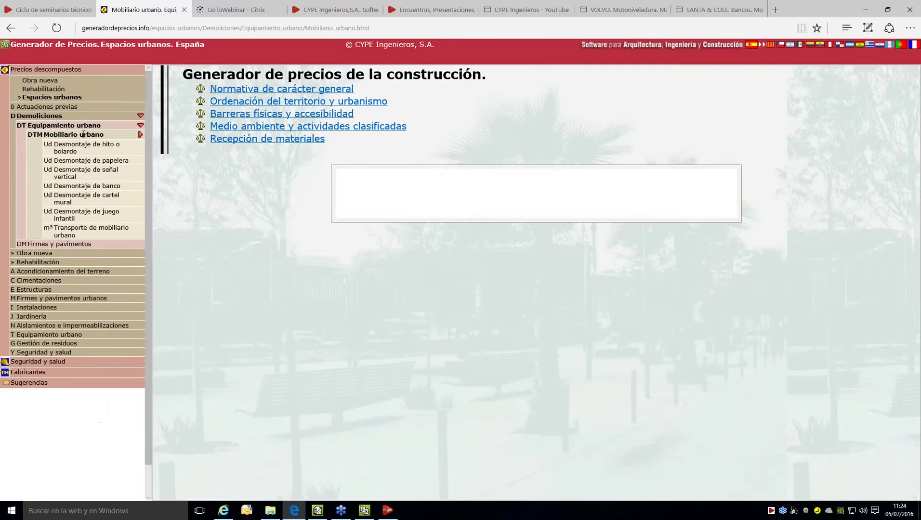
pyautogui.click(86, 147)
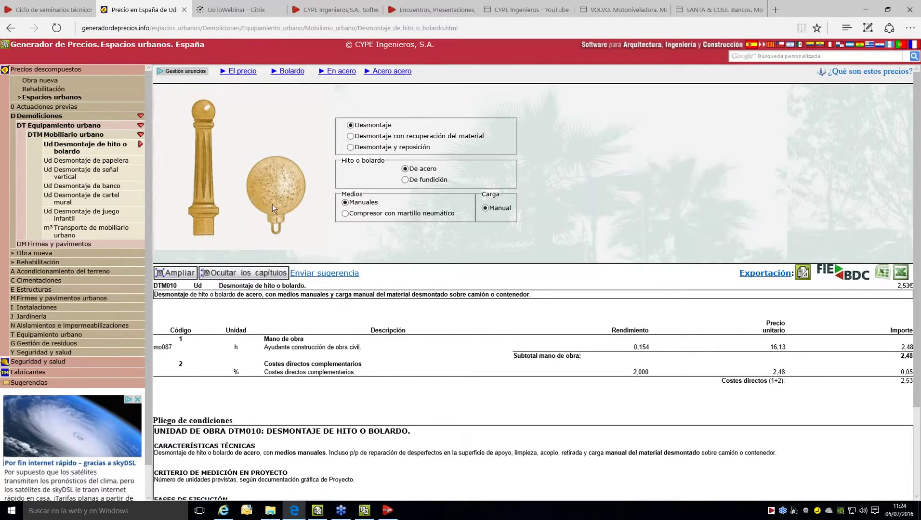
# Step: Open the Fabricantes section and look through the manufacturers' logos to the end of the list and back
pyautogui.click(29, 373)
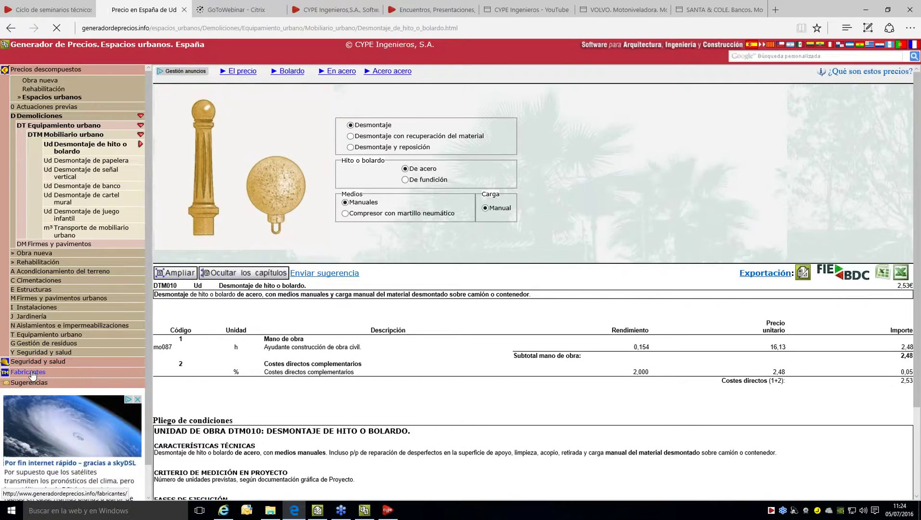
pyautogui.scroll(-6, 631, 181)
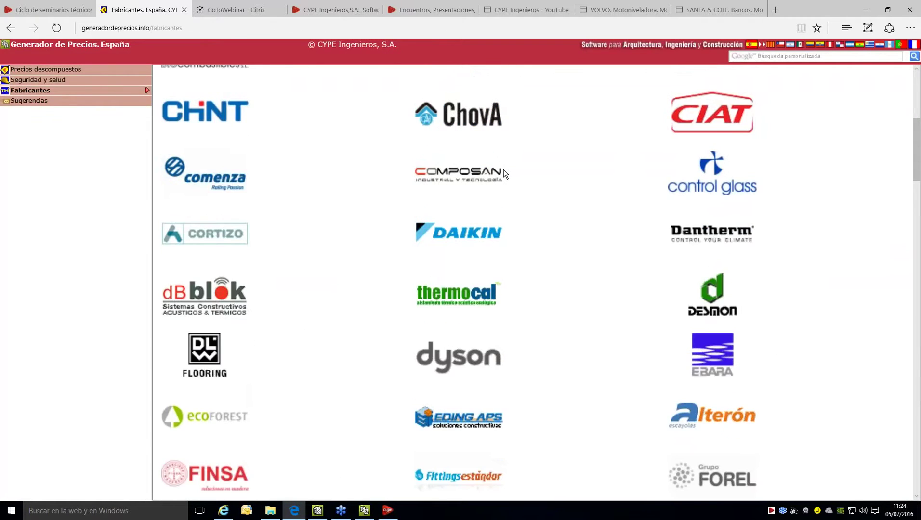
pyautogui.scroll(-20, 505, 175)
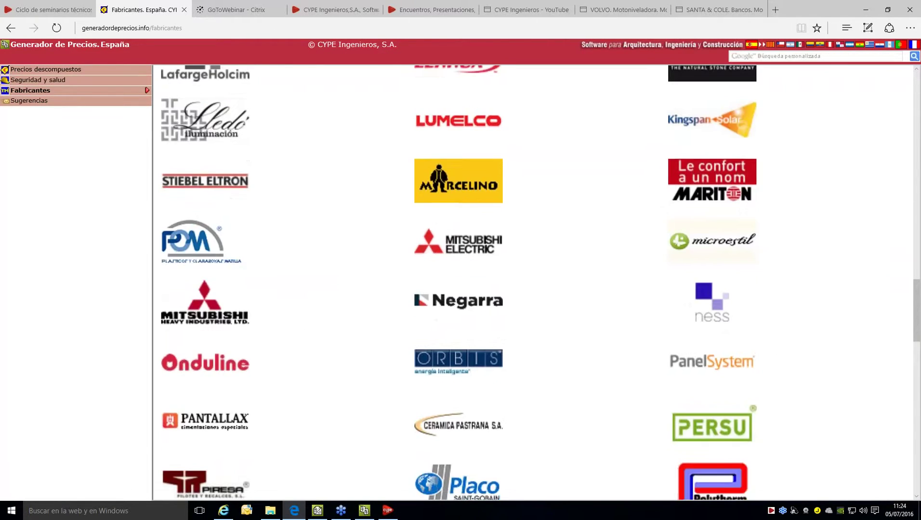
pyautogui.scroll(-10, 473, 278)
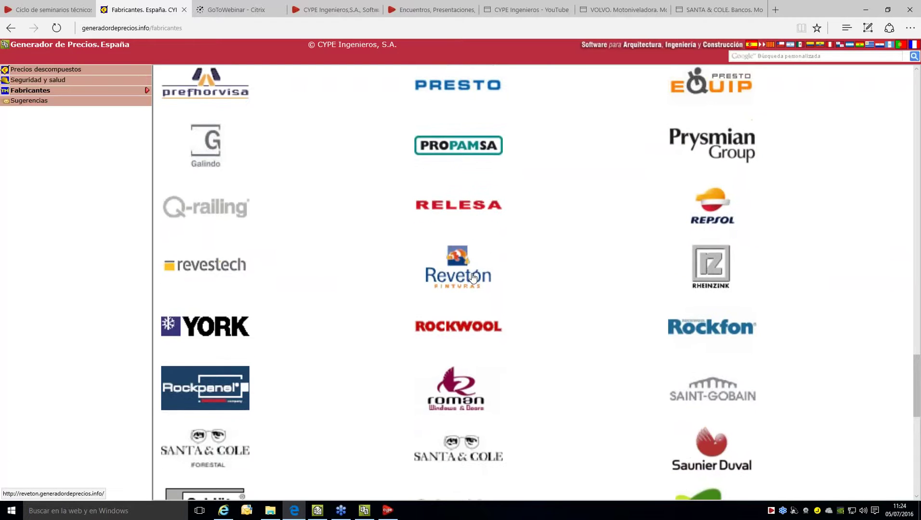
pyautogui.scroll(-6, 474, 278)
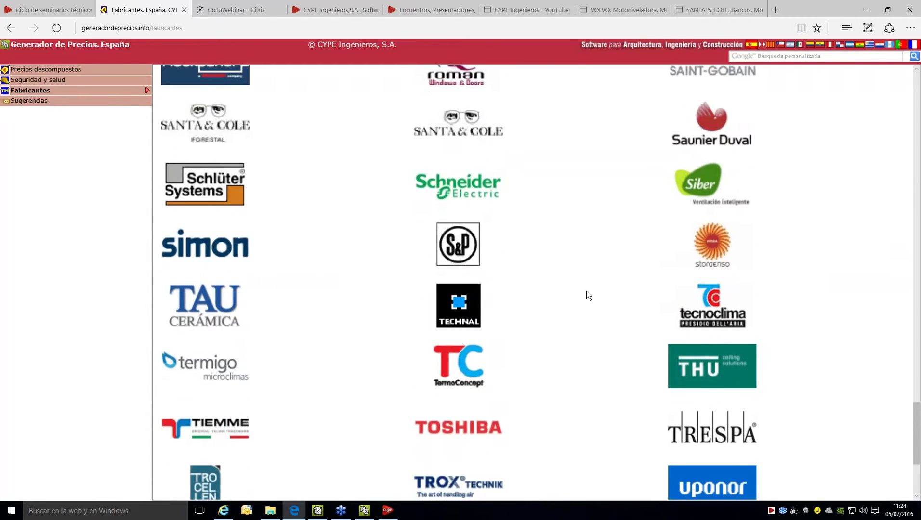
pyautogui.scroll(-4, 589, 295)
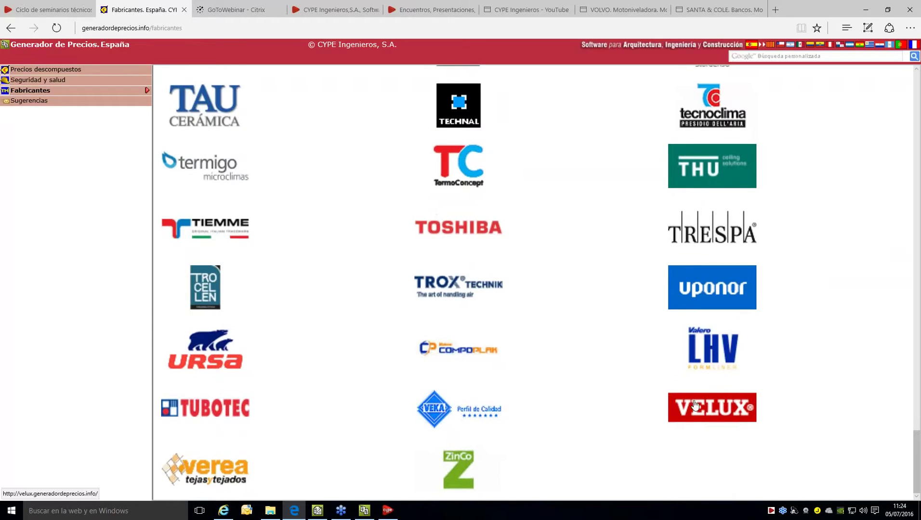
pyautogui.scroll(2, 229, 360)
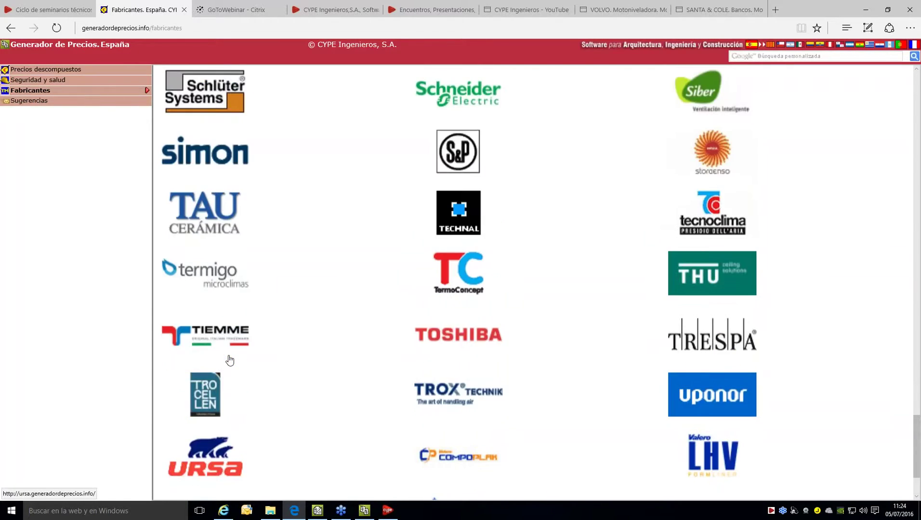
pyautogui.scroll(8, 251, 299)
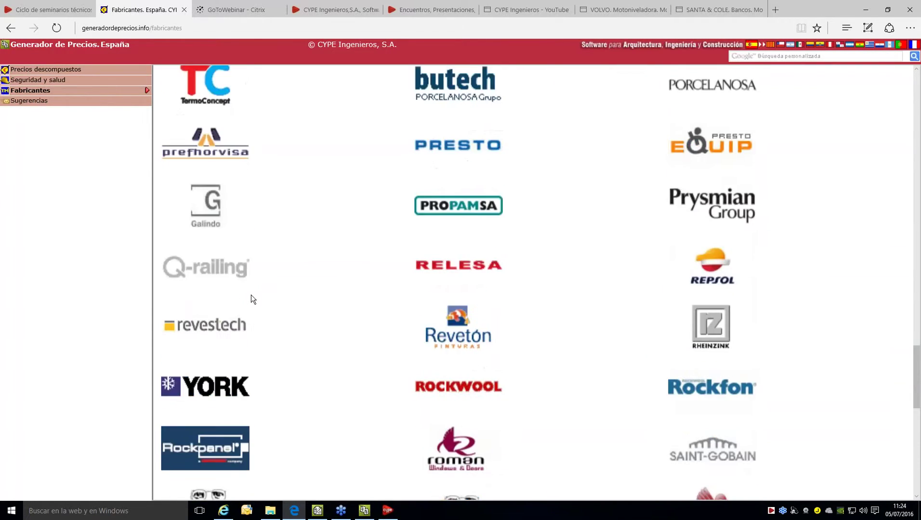
pyautogui.scroll(20, 251, 295)
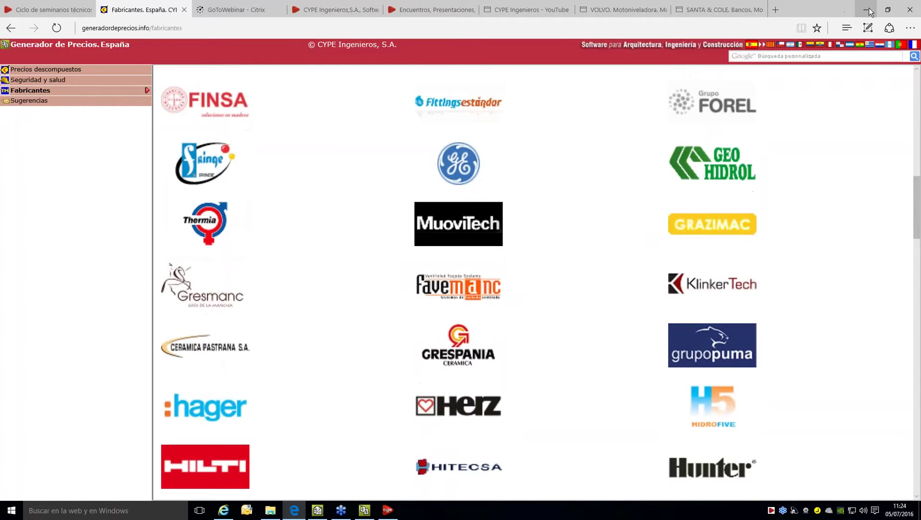
# Step: Minimise the browser and switch to Arquímedes, maximising its window with the urban spaces project
pyautogui.click(869, 11)
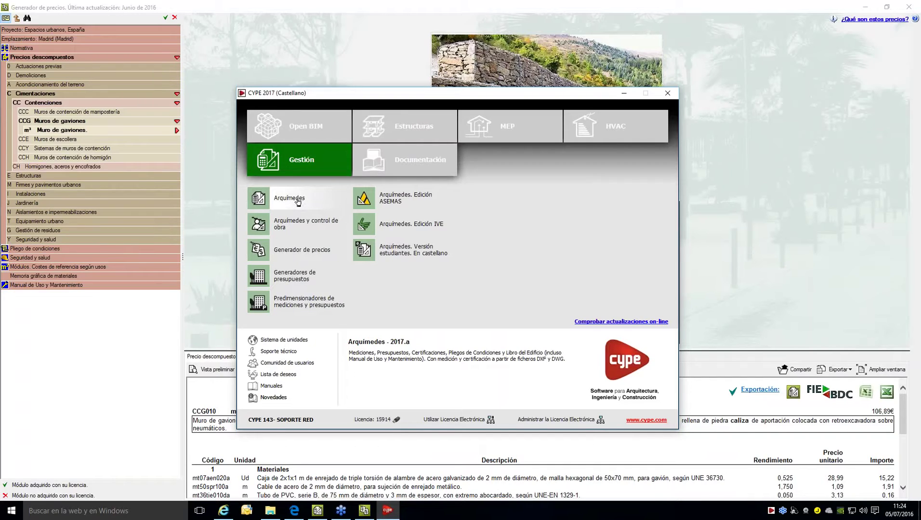
pyautogui.click(317, 512)
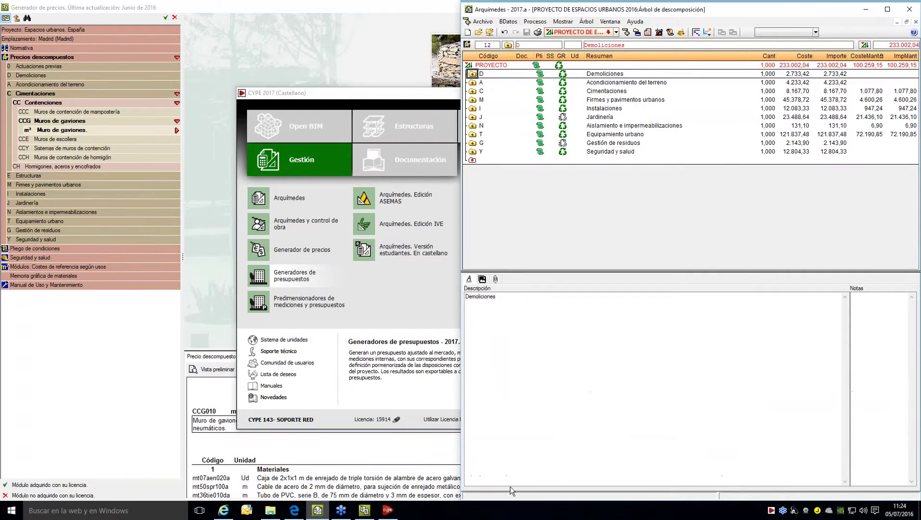
pyautogui.click(887, 10)
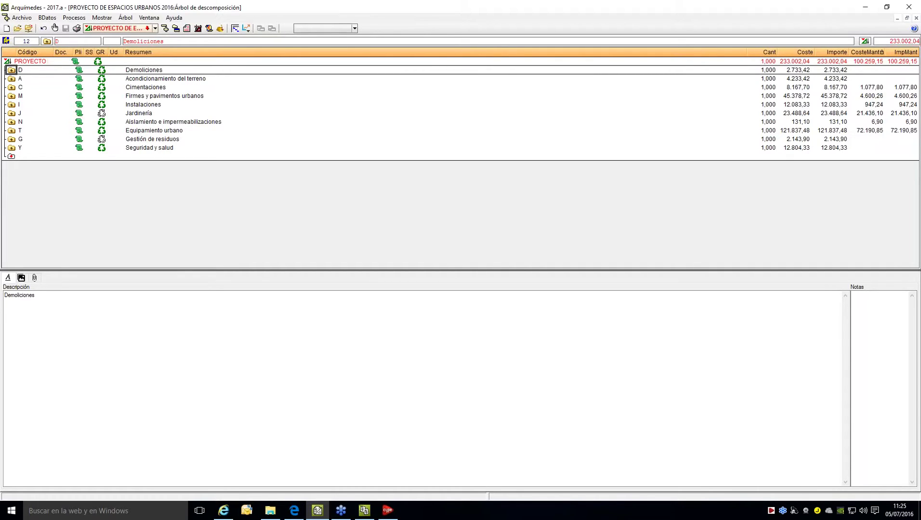
# Step: Create a new Presupuesto database named aaaa that uses the price generator for Espacios urbanos in España
pyautogui.click(27, 21)
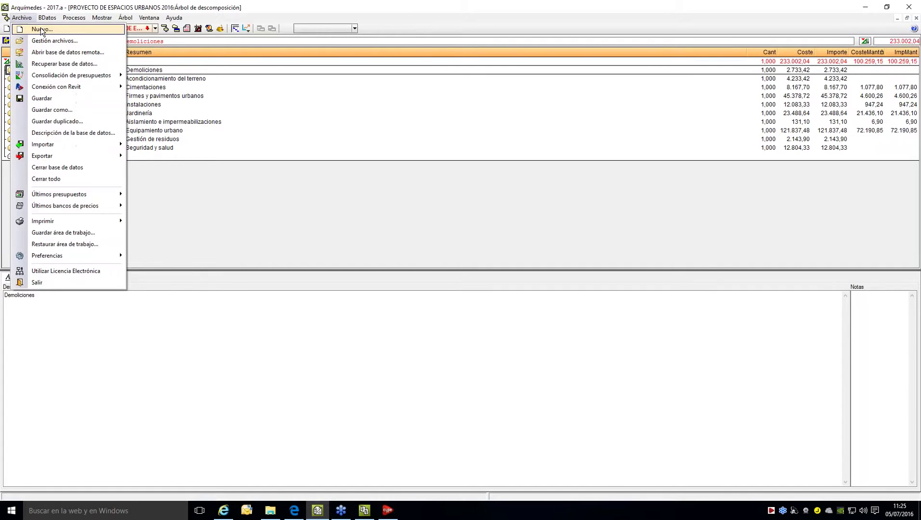
pyautogui.click(41, 29)
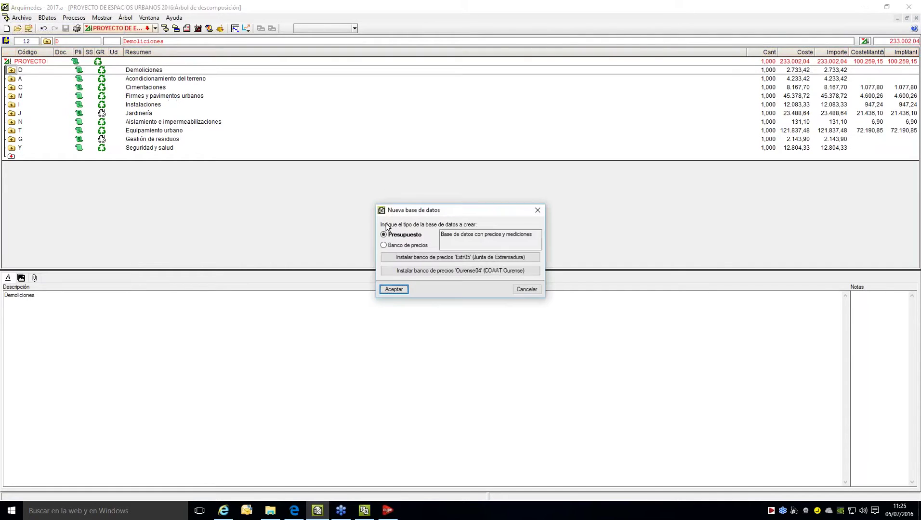
pyautogui.click(401, 289)
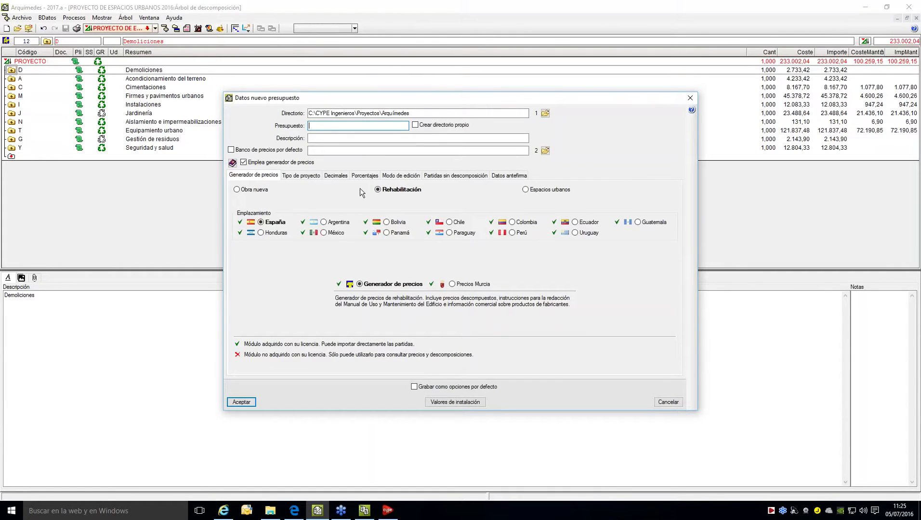
pyautogui.click(526, 190)
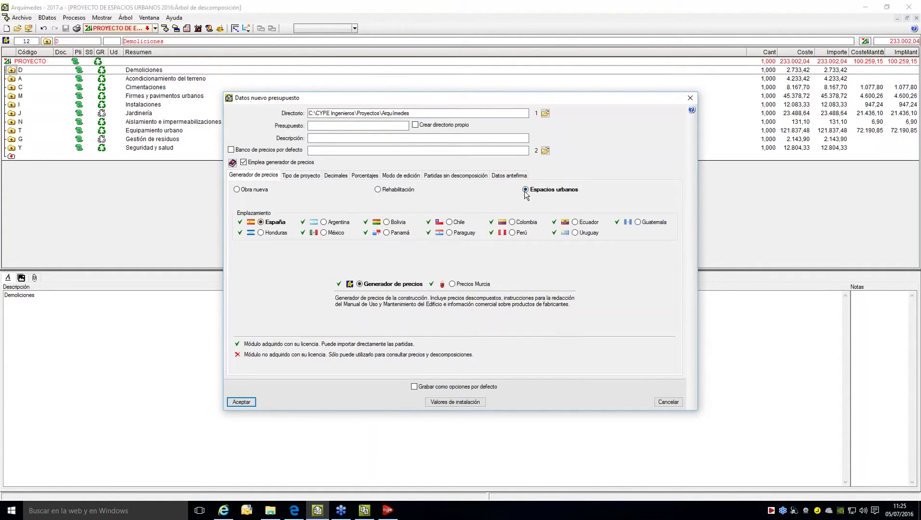
pyautogui.click(325, 127)
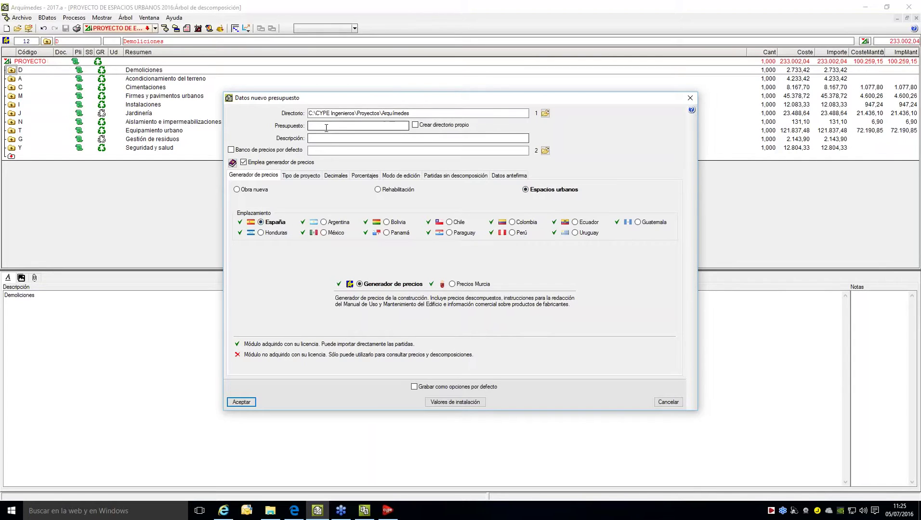
pyautogui.write('aaaa')
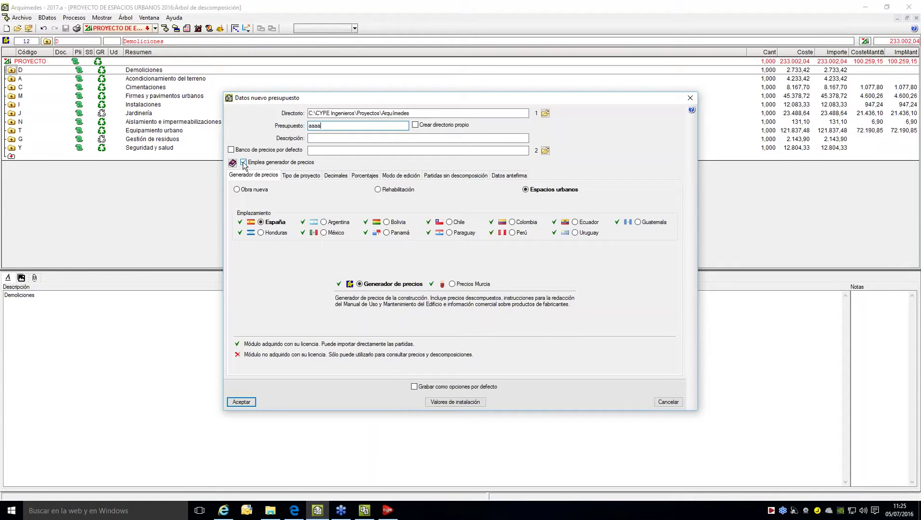
pyautogui.click(246, 403)
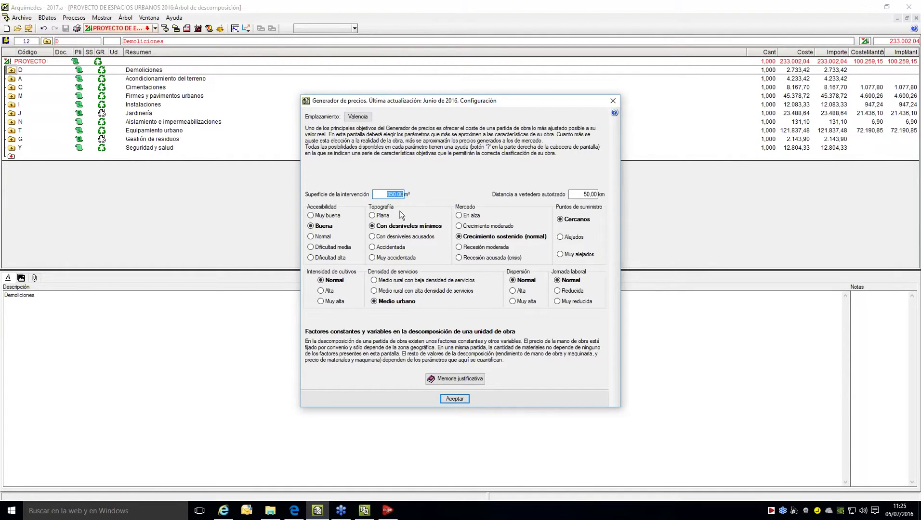
# Step: Complete the new budget's setup with an intervention surface of 2 m² and chapter tree generation off, declining the help document
pyautogui.write('2')
pyautogui.click(455, 399)
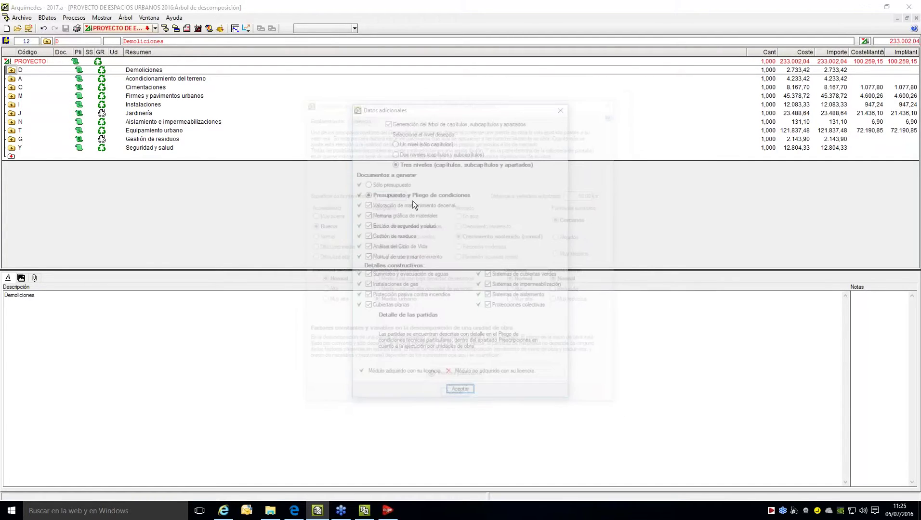
pyautogui.click(387, 121)
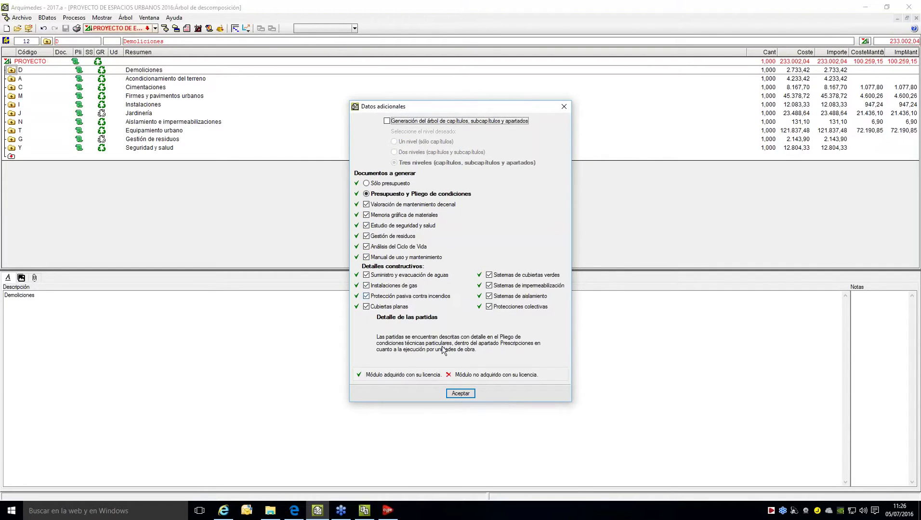
pyautogui.click(459, 393)
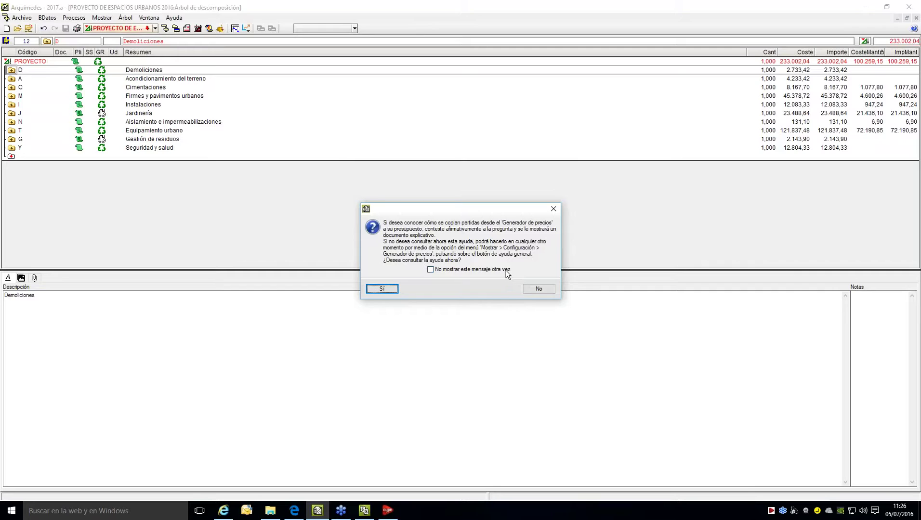
pyautogui.click(538, 290)
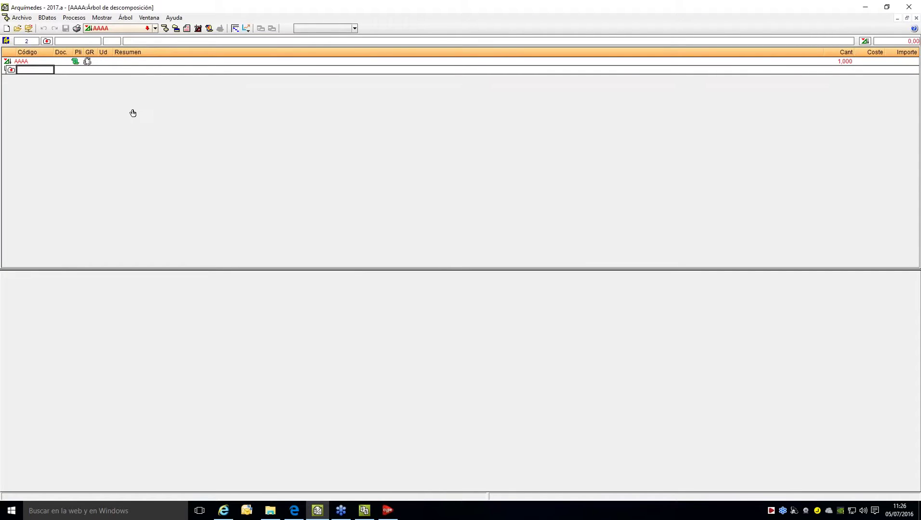
# Step: Add a chapter with code 01, summary ACONDICIONAMIENTO DEL TERRENO and description ADSFDSFD to the empty budget
pyautogui.doubleClick(23, 72)
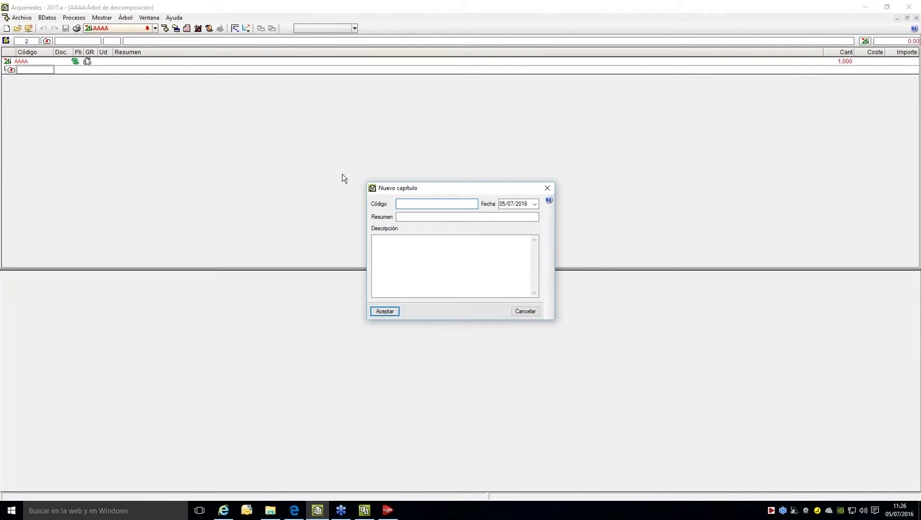
pyautogui.write('01')
pyautogui.press('Tab')
pyautogui.press('Tab')
pyautogui.write('ACONDI')
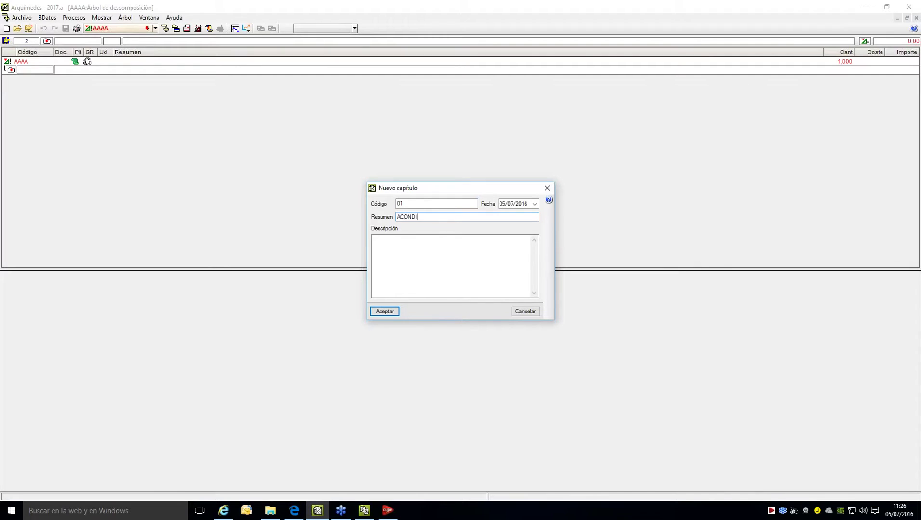
pyautogui.write('CIONAMIENTO DEL TERRENO')
pyautogui.press('Tab')
pyautogui.write('ADSFDSFD')
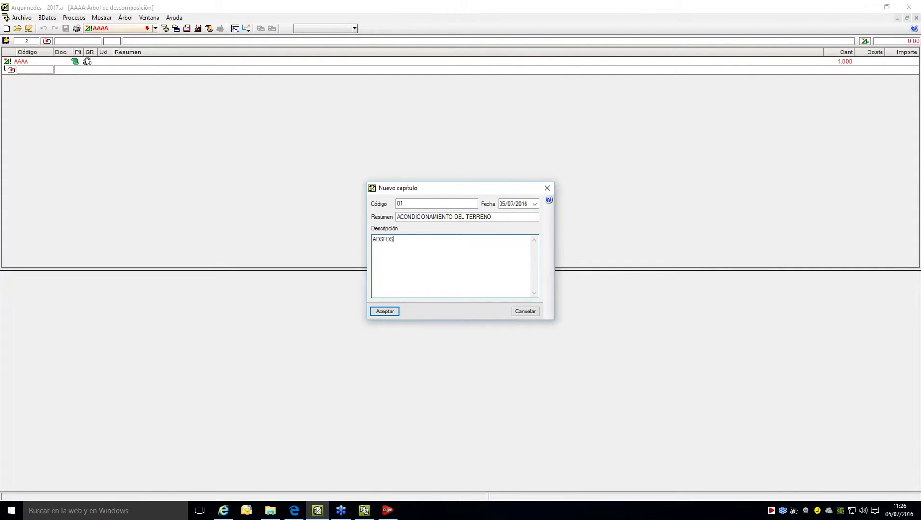
pyautogui.click(385, 312)
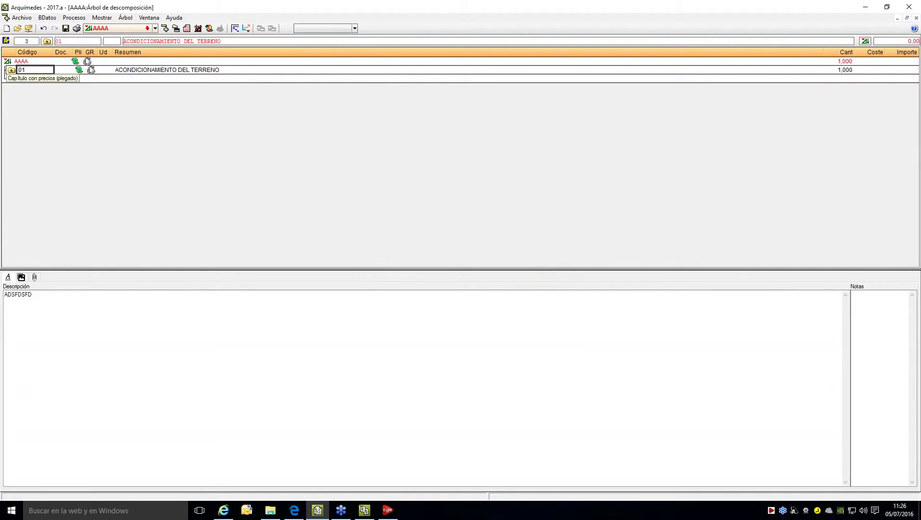
# Step: Expand chapter 01 and create a subchapter in it with code 01A, summary DESBROCE and description ADSFS
pyautogui.click(10, 73)
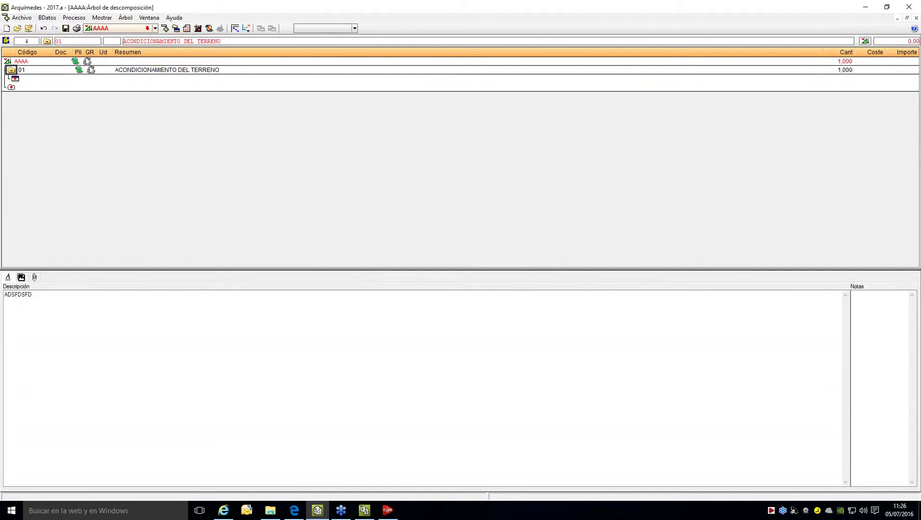
pyautogui.doubleClick(15, 80)
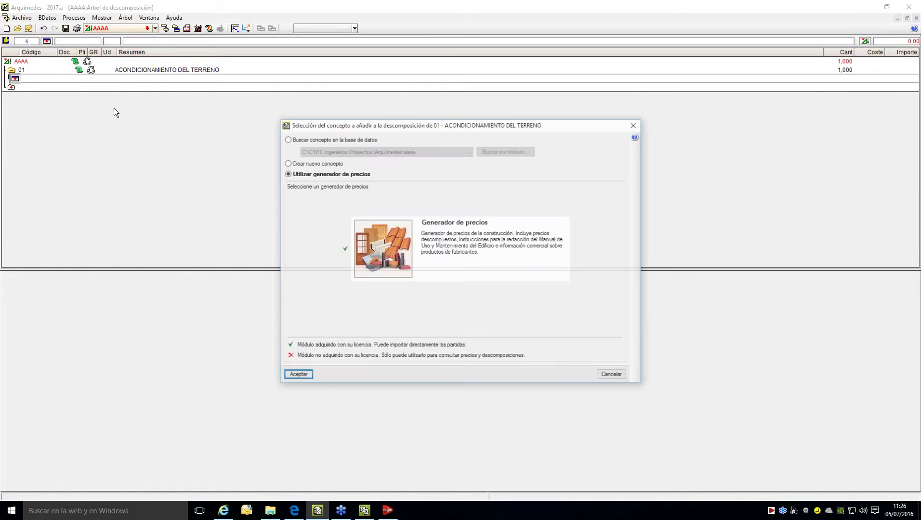
pyautogui.click(635, 125)
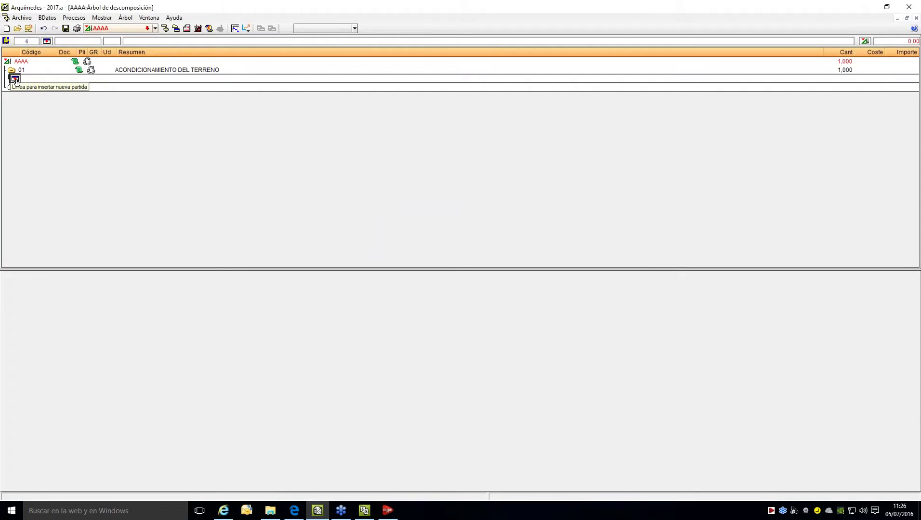
pyautogui.doubleClick(15, 80)
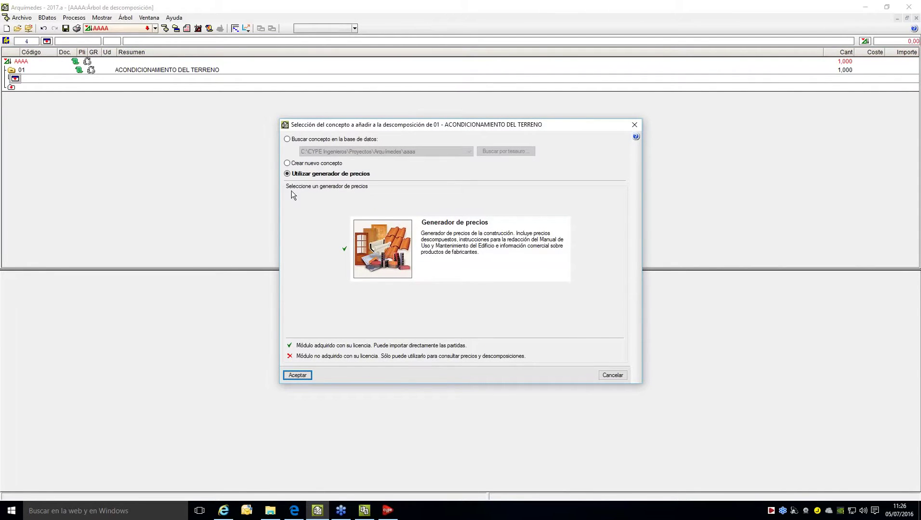
pyautogui.click(308, 140)
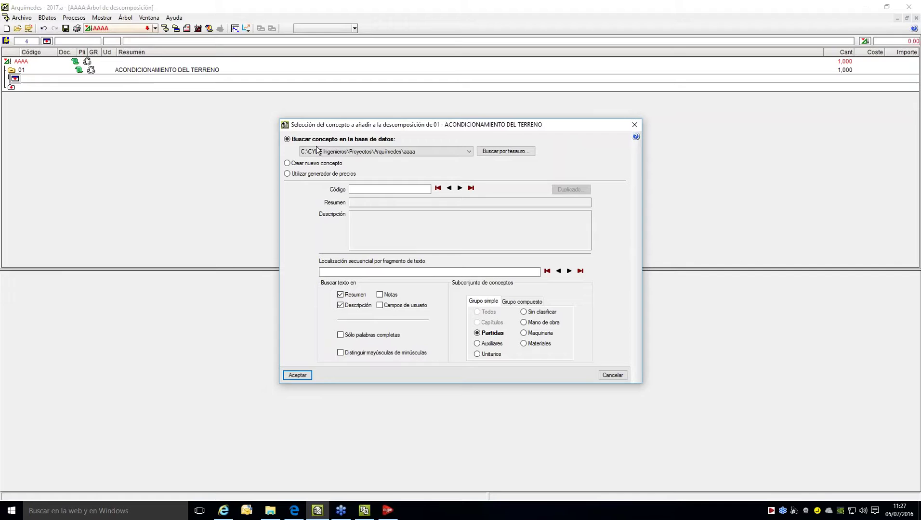
pyautogui.click(316, 163)
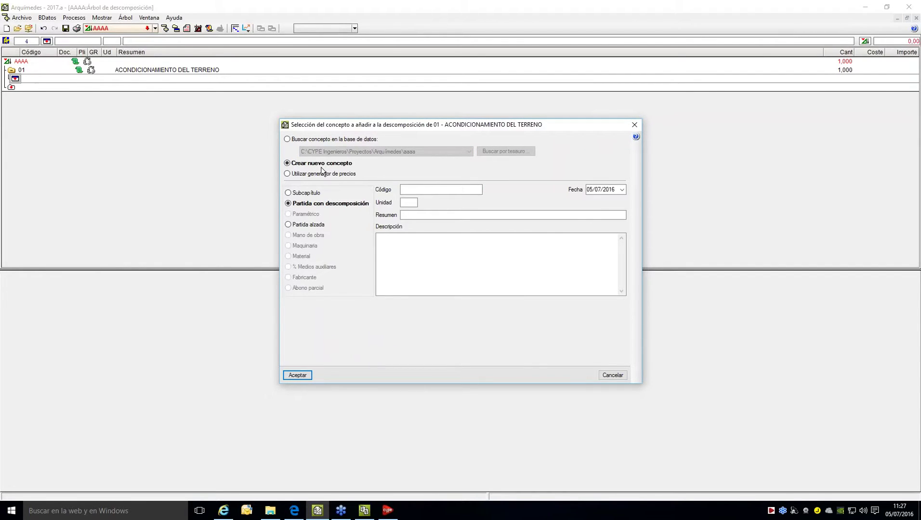
pyautogui.click(310, 194)
pyautogui.click(421, 191)
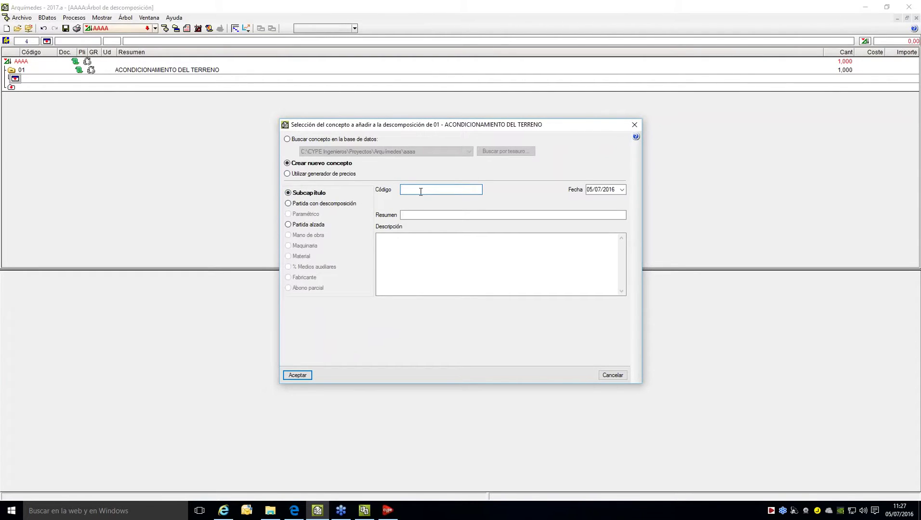
pyautogui.write('01A')
pyautogui.click(426, 214)
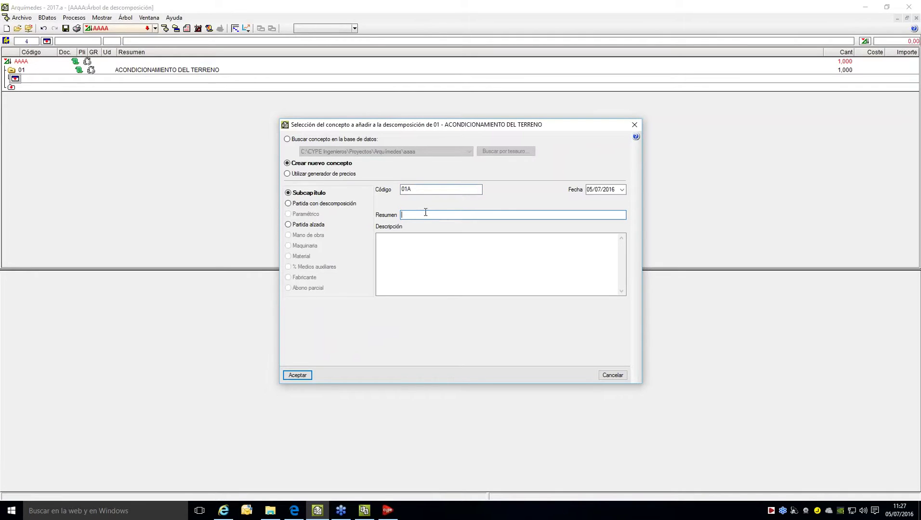
pyautogui.write('DESBROCE')
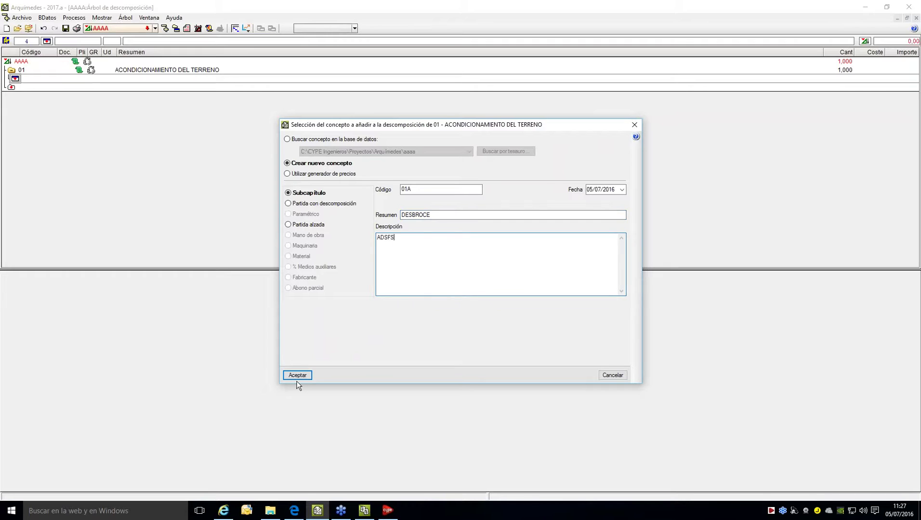
pyautogui.click(298, 375)
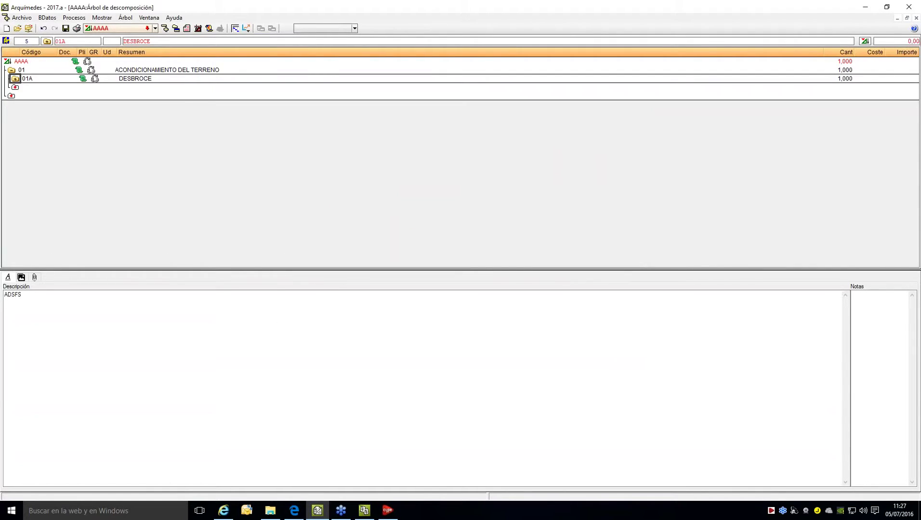
# Step: Create a Partida alzada in chapter 01 with code AAA, unit M, price 100, and AAAA as summary and description
pyautogui.click(15, 87)
pyautogui.doubleClick(15, 89)
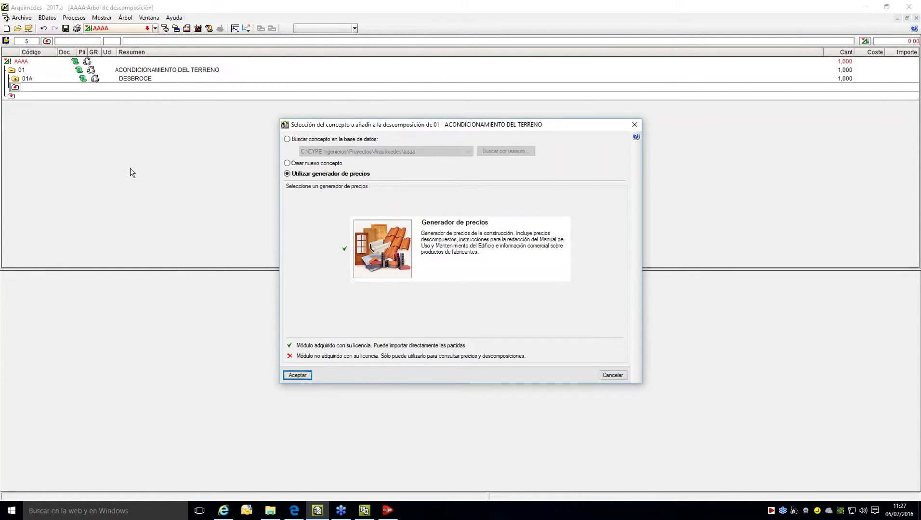
pyautogui.click(297, 167)
pyautogui.click(311, 224)
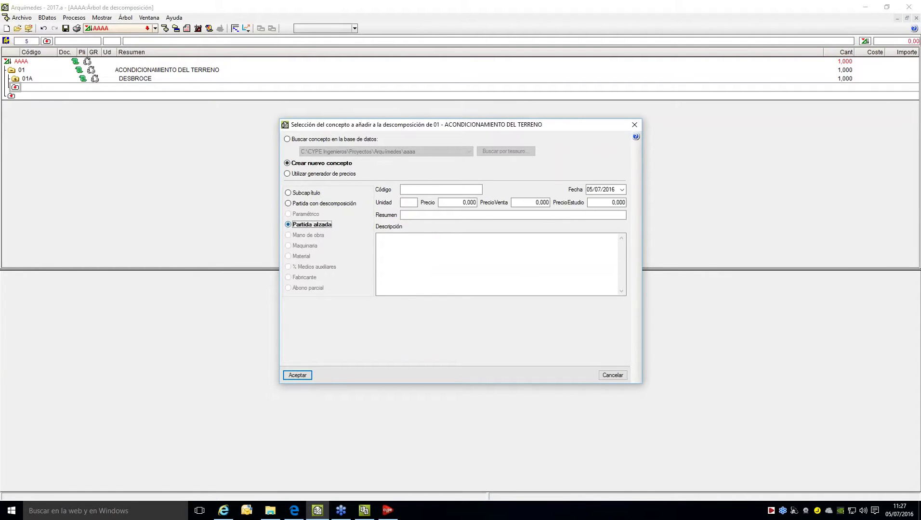
pyautogui.click(435, 190)
pyautogui.press('Tab')
pyautogui.click(440, 190)
pyautogui.write('AAA')
pyautogui.click(430, 246)
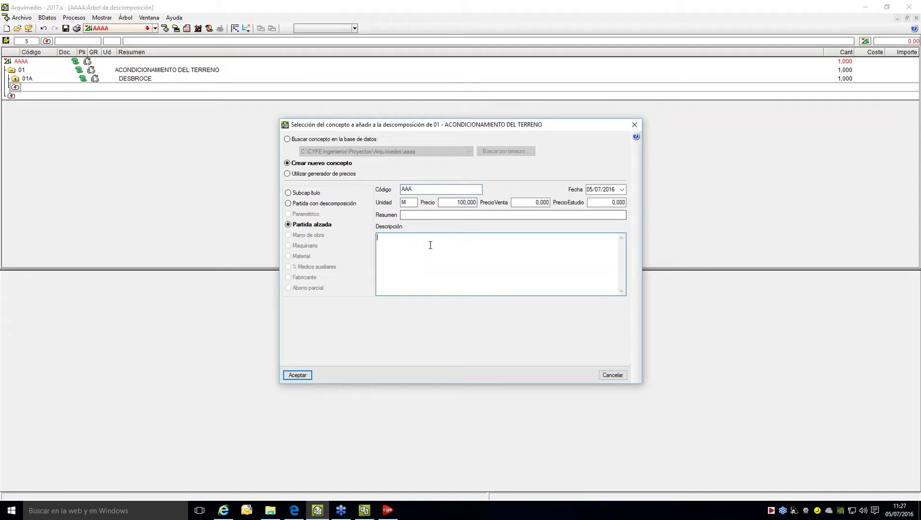
pyautogui.click(427, 214)
pyautogui.write('AAAA')
pyautogui.press('Return')
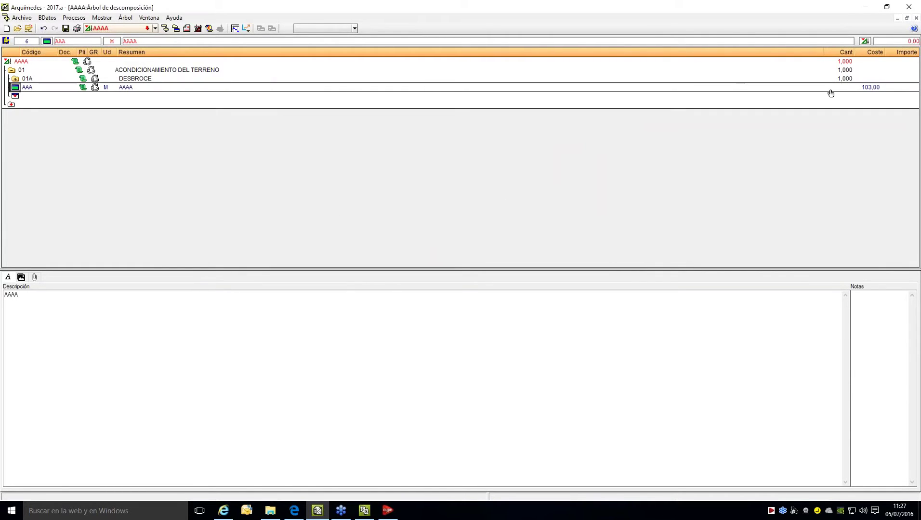
# Step: Set the quantity of item AAA to 10 and show its cost breakdown
pyautogui.click(845, 88)
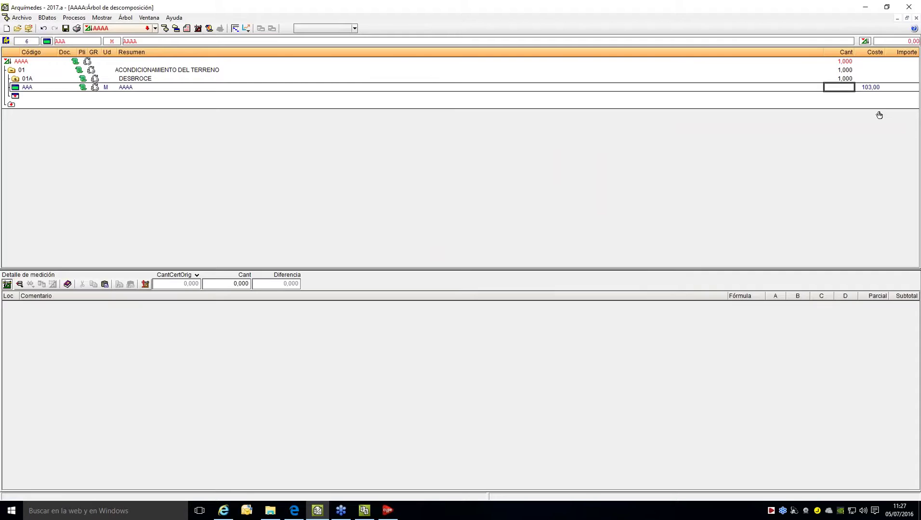
pyautogui.press('Return')
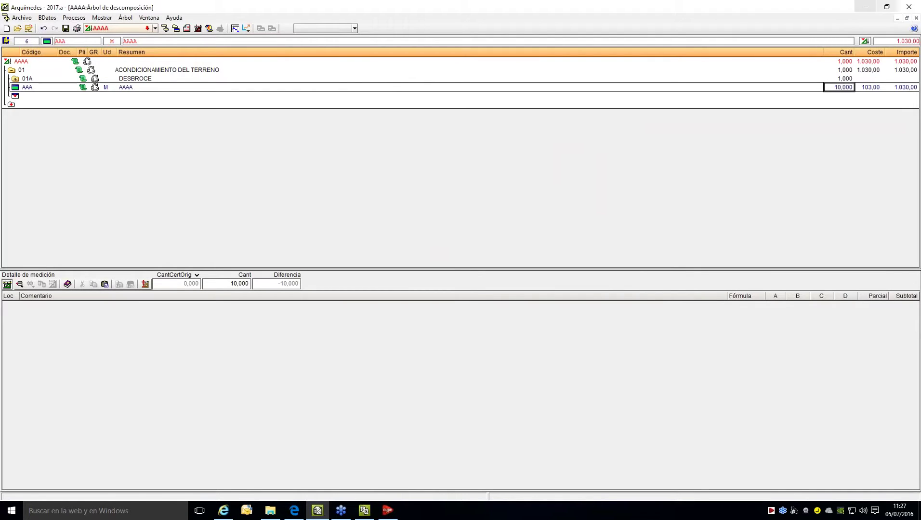
pyautogui.click(872, 88)
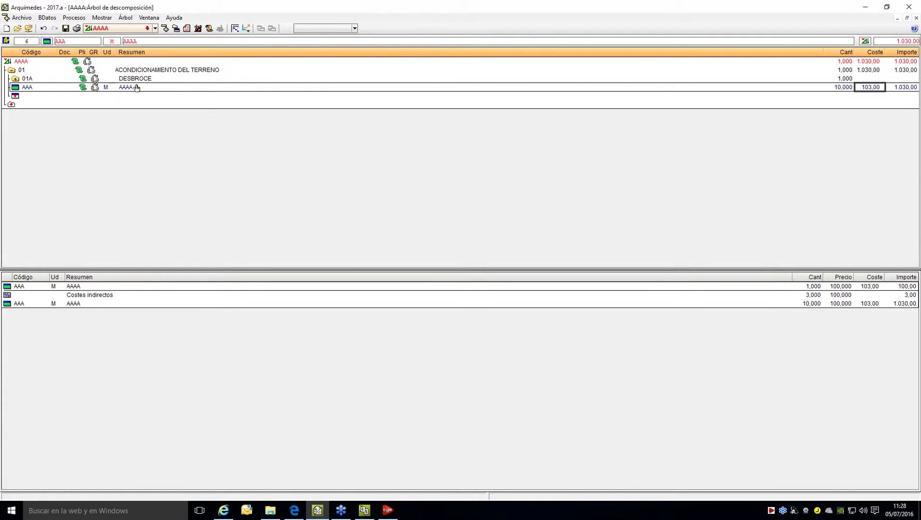
# Step: Start a new item in chapter 01 with the price generator and choose Desmonte under Acondicionamiento del terreno, Movimiento de tierras en obra civil, Explanaciones
pyautogui.doubleClick(15, 98)
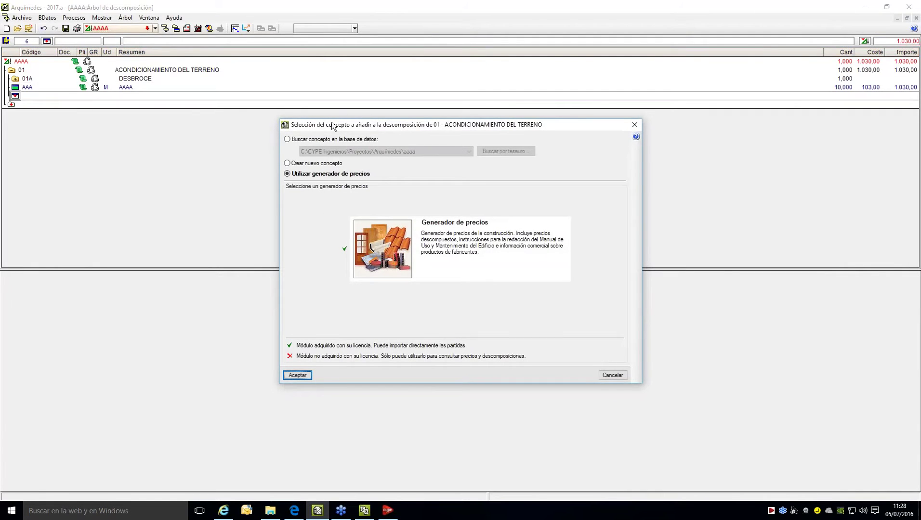
pyautogui.moveTo(332, 122); pyautogui.dragTo(328, 73)
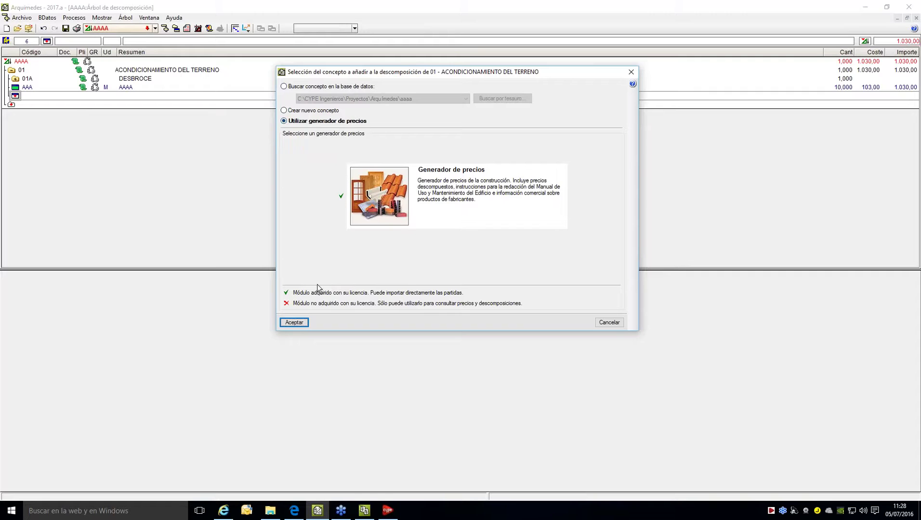
pyautogui.click(303, 325)
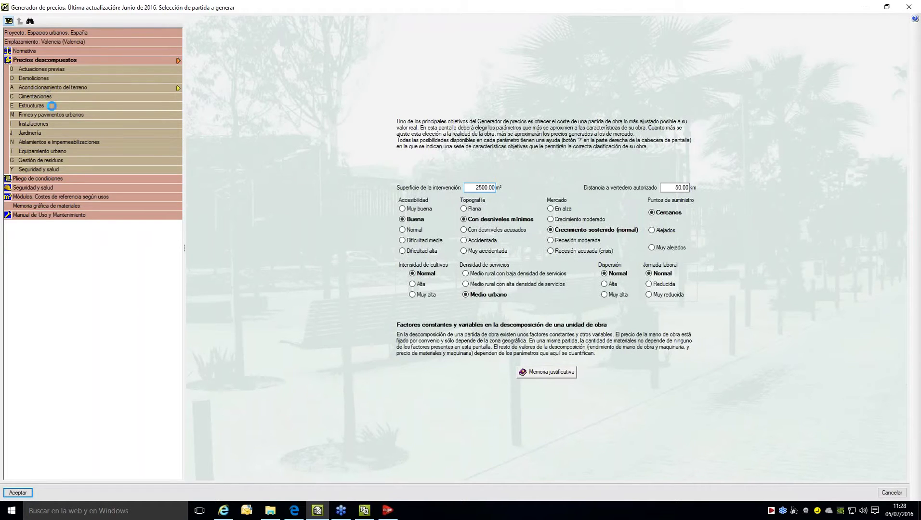
pyautogui.click(48, 88)
pyautogui.click(43, 99)
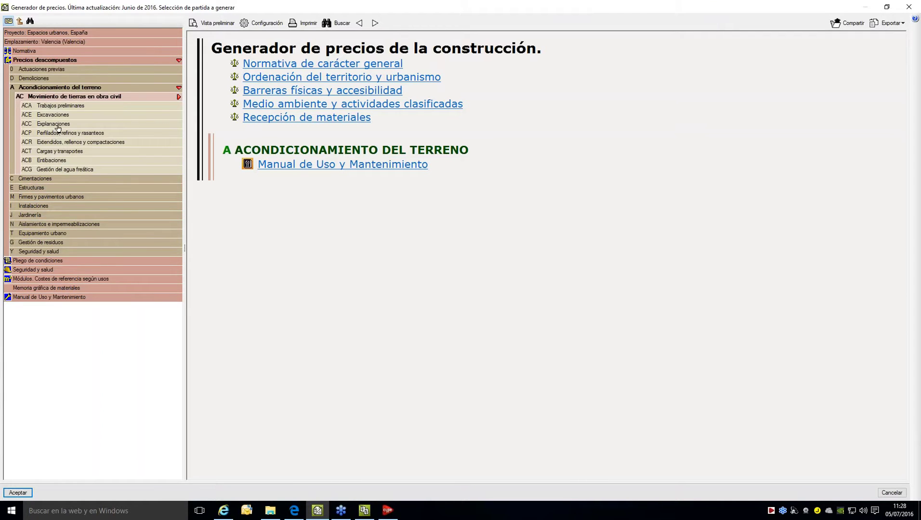
pyautogui.click(58, 126)
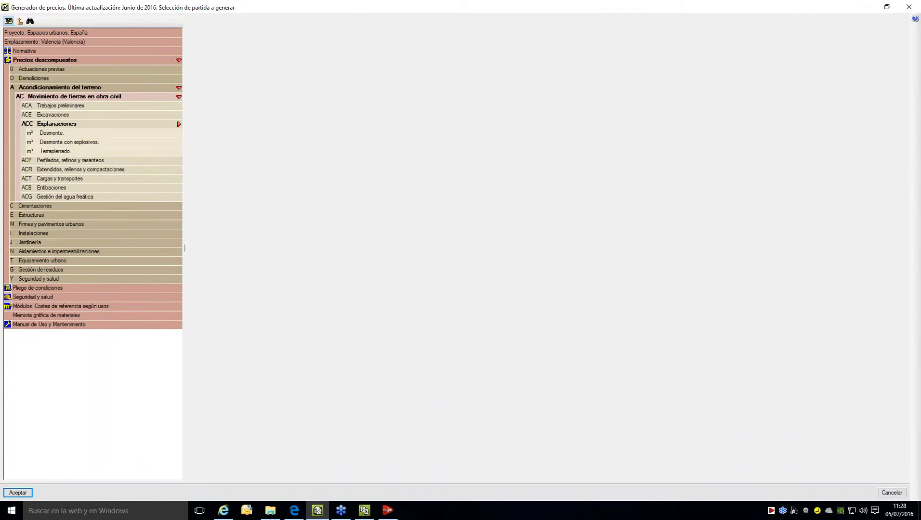
pyautogui.click(54, 136)
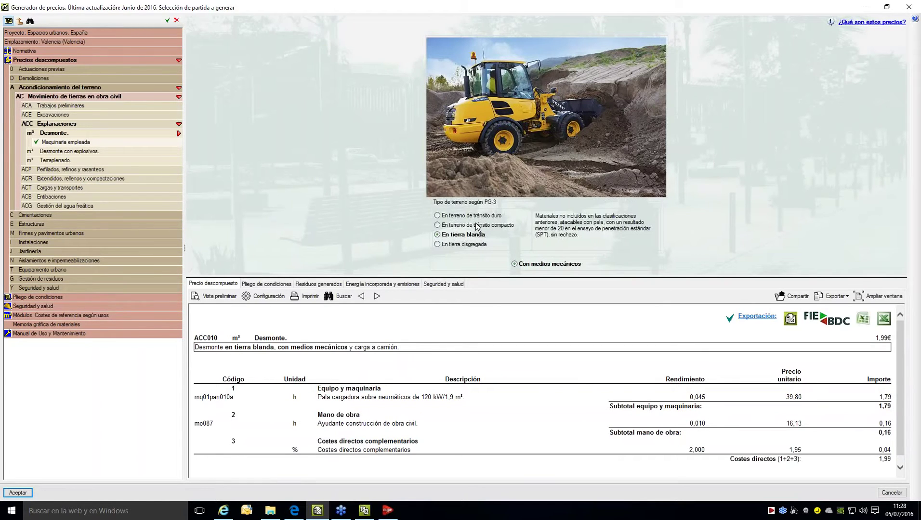
# Step: Set the Desmonte terrain type to En terreno de tránsito compacto after trying tránsito duro, and insert the item into the budget
pyautogui.click(468, 216)
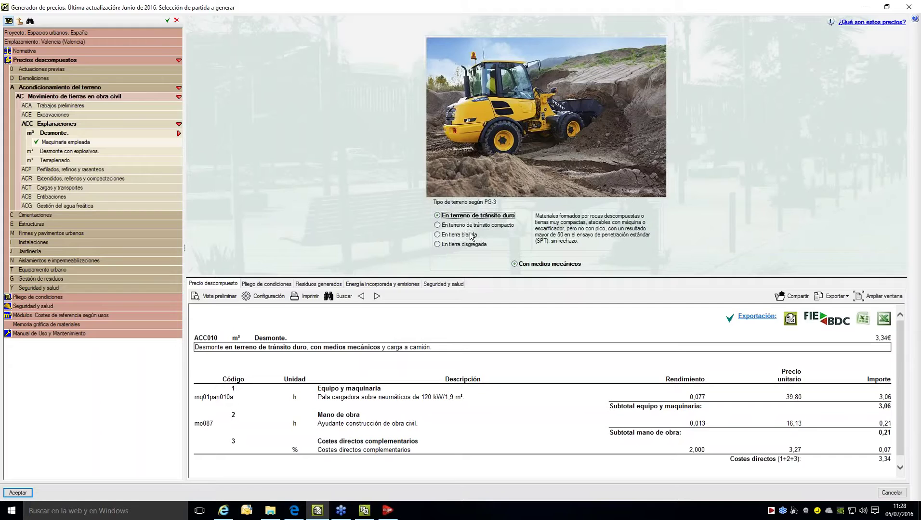
pyautogui.press('Down')
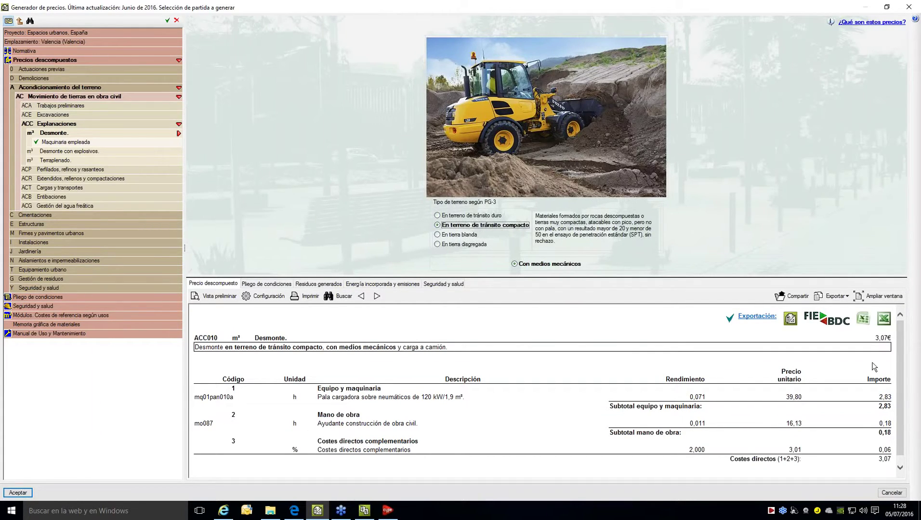
pyautogui.moveTo(874, 338); pyautogui.dragTo(889, 338)
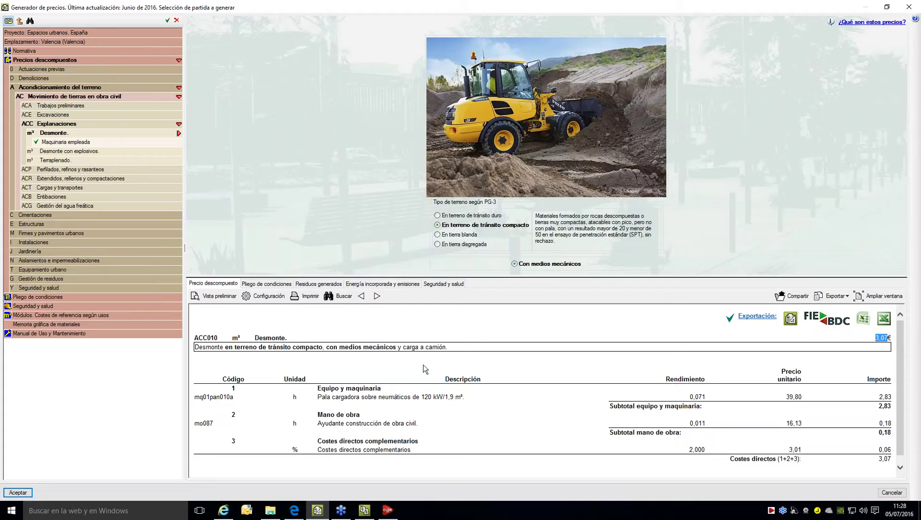
pyautogui.click(18, 493)
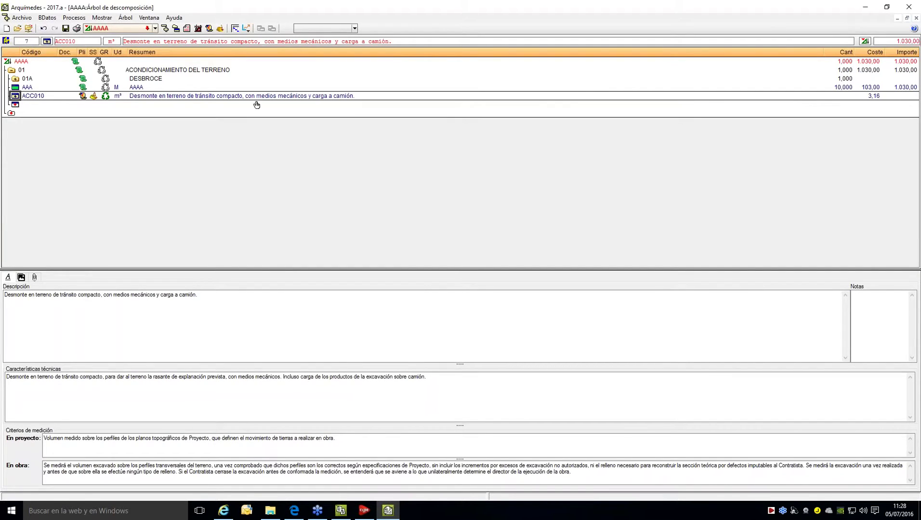
# Step: Expand the Desmonte item ACC010 to inspect its machinery and labour components, and set its quantity to 100
pyautogui.click(15, 98)
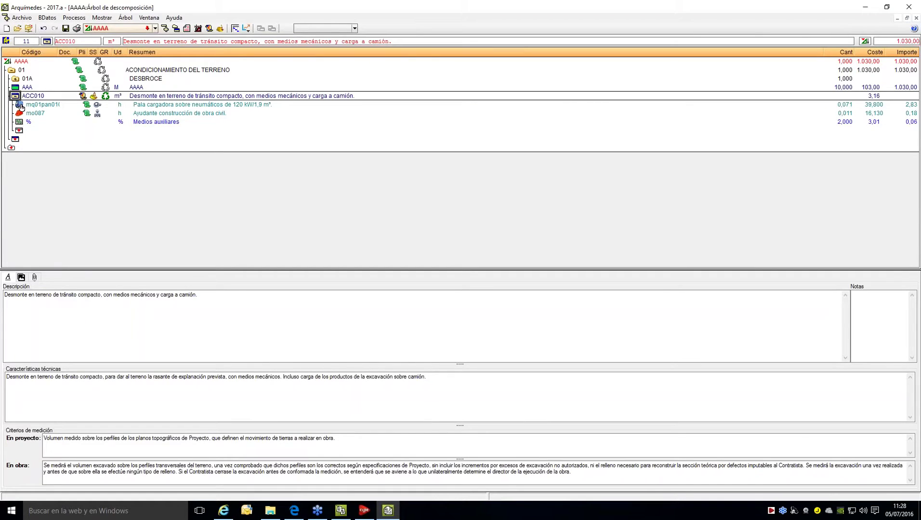
pyautogui.click(32, 107)
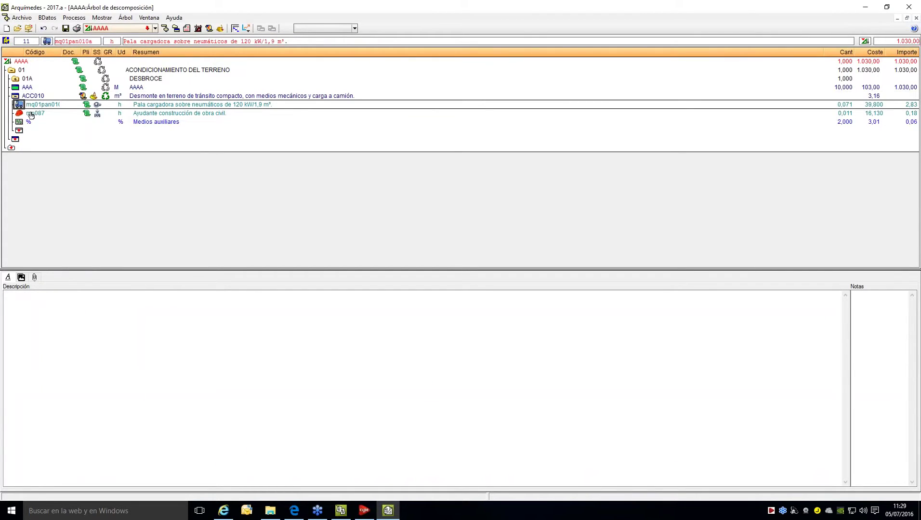
pyautogui.click(29, 114)
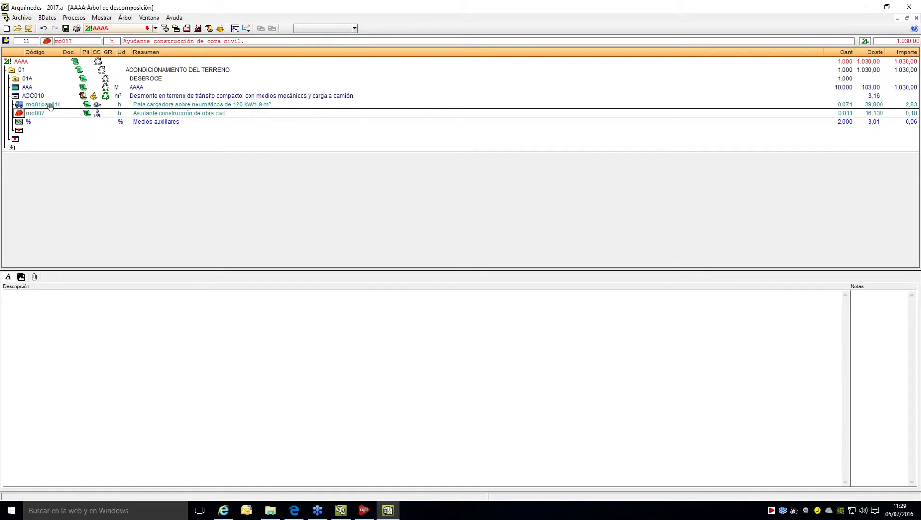
pyautogui.click(842, 96)
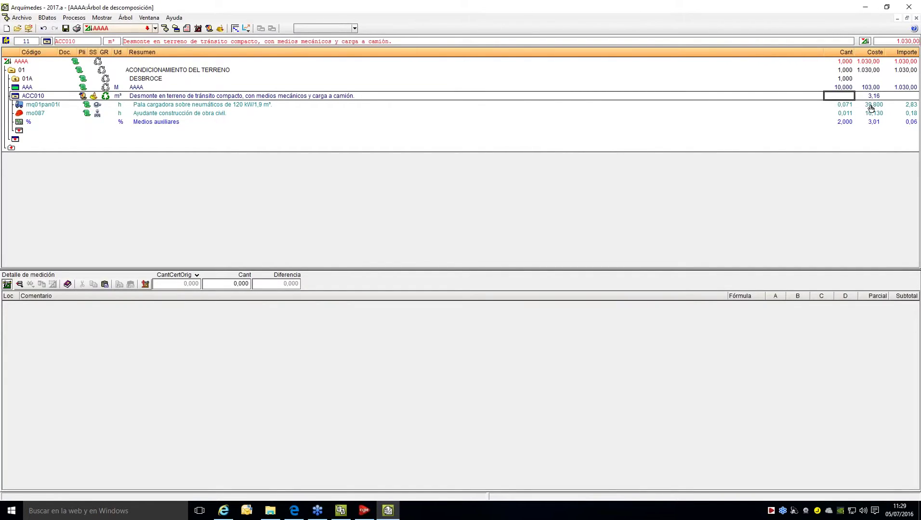
pyautogui.write('100')
pyautogui.press('Return')
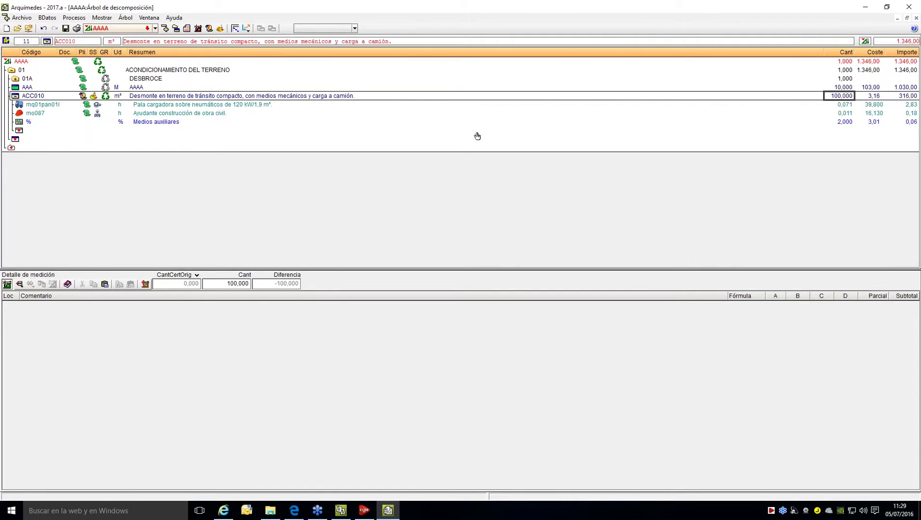
# Step: Start a new item in chapter 01 with the price generator and choose Hormigón de limpieza under Cimentaciones, Hormigones, aceros y encofrados, Hormigones
pyautogui.doubleClick(15, 140)
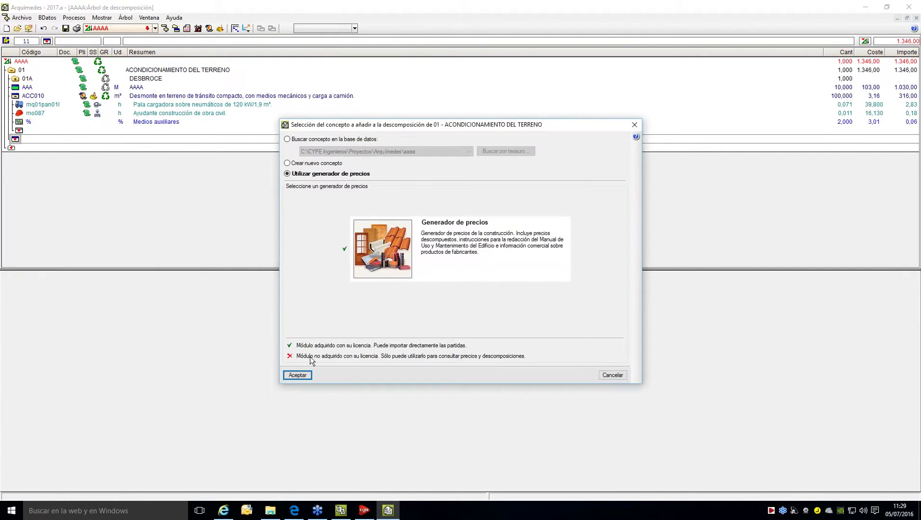
pyautogui.click(297, 376)
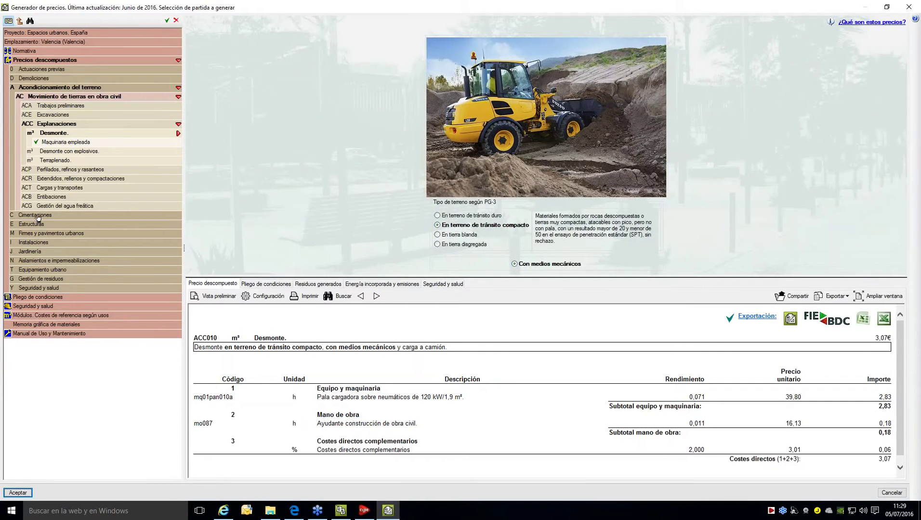
pyautogui.click(46, 263)
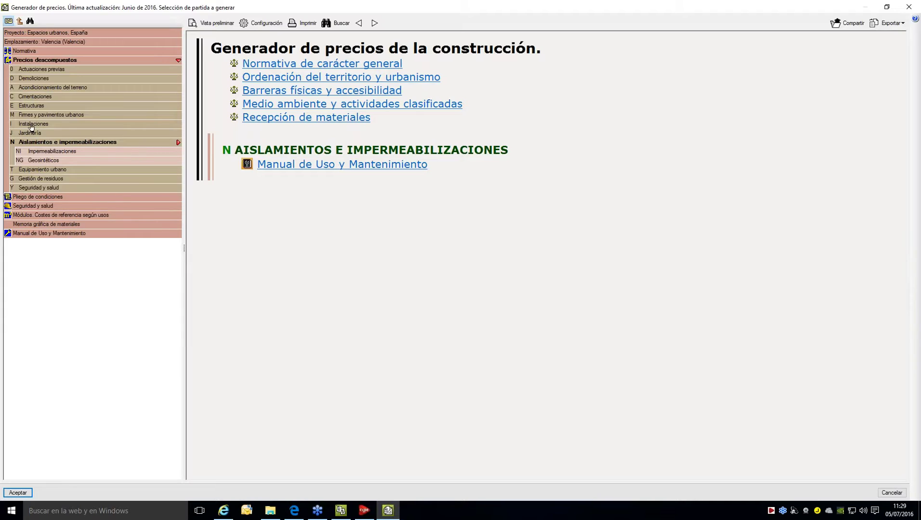
pyautogui.click(33, 98)
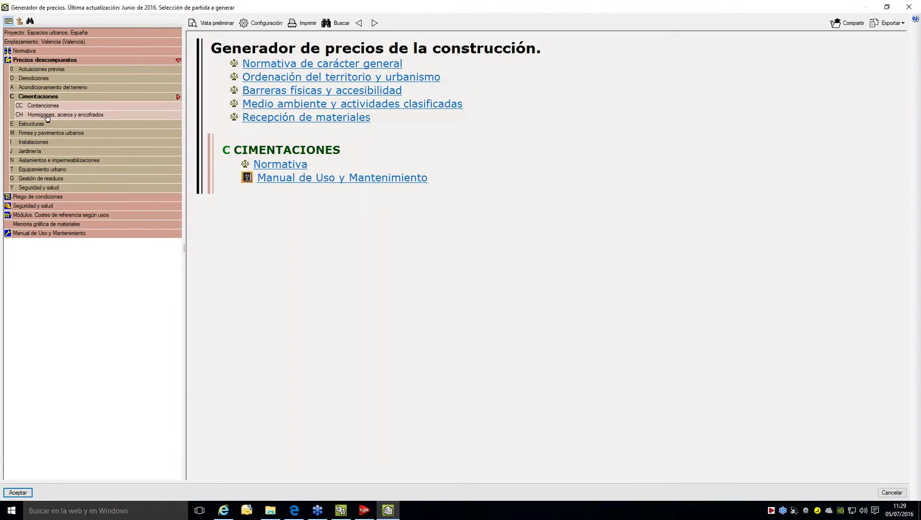
pyautogui.click(47, 118)
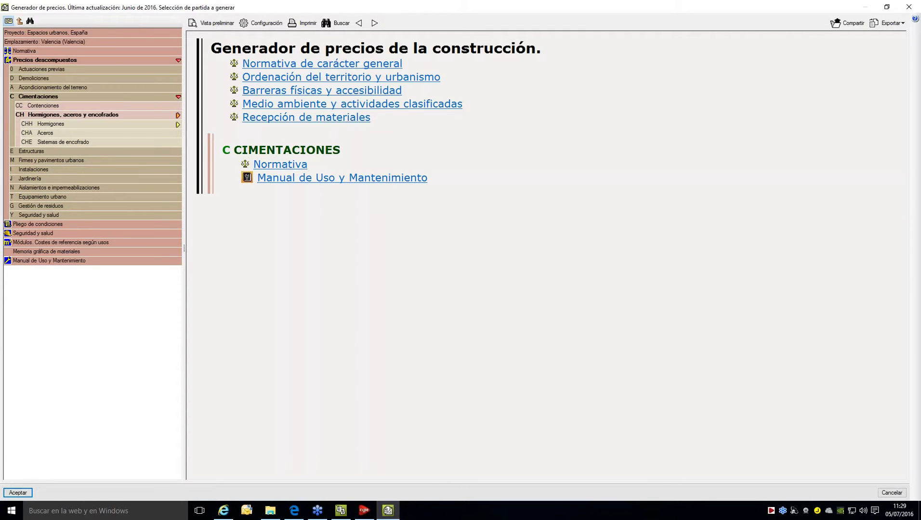
pyautogui.click(96, 122)
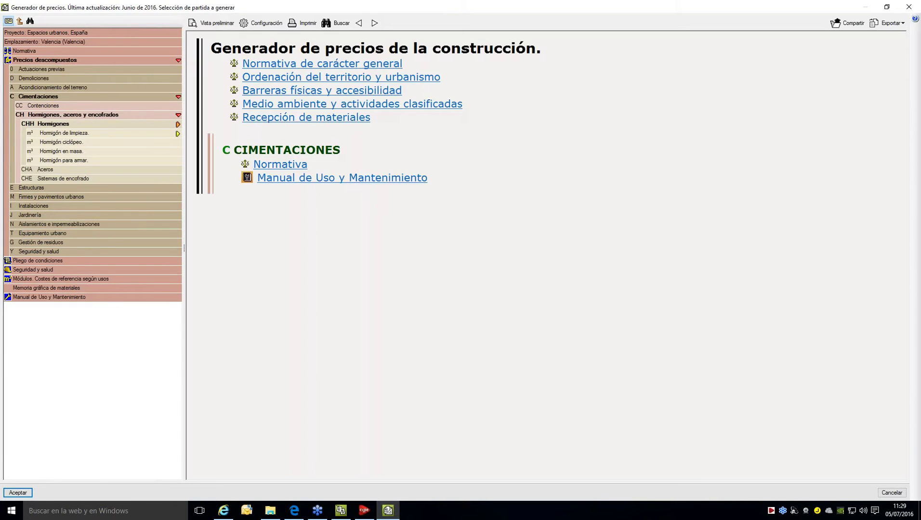
pyautogui.click(64, 135)
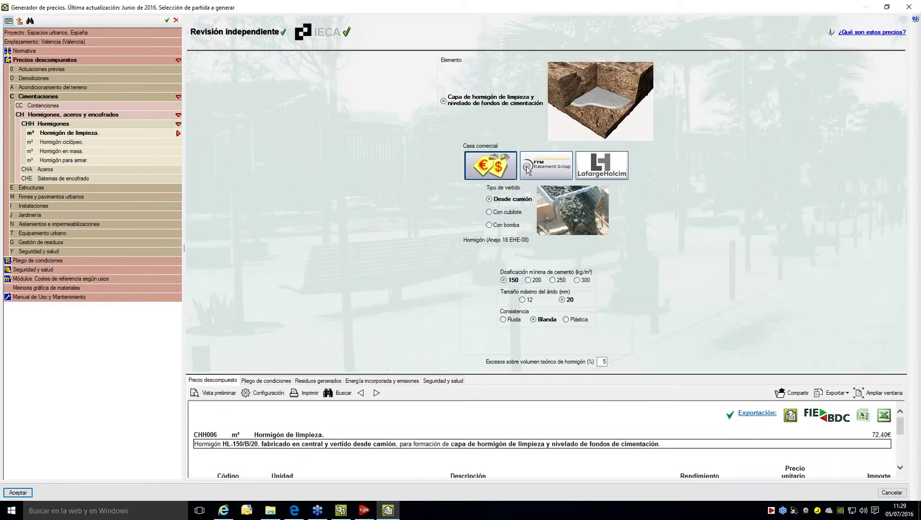
# Step: Try the Con cubilote pour type, insert the Hormigón de limpieza item with pouring Desde camión, and expand its breakdown
pyautogui.click(509, 215)
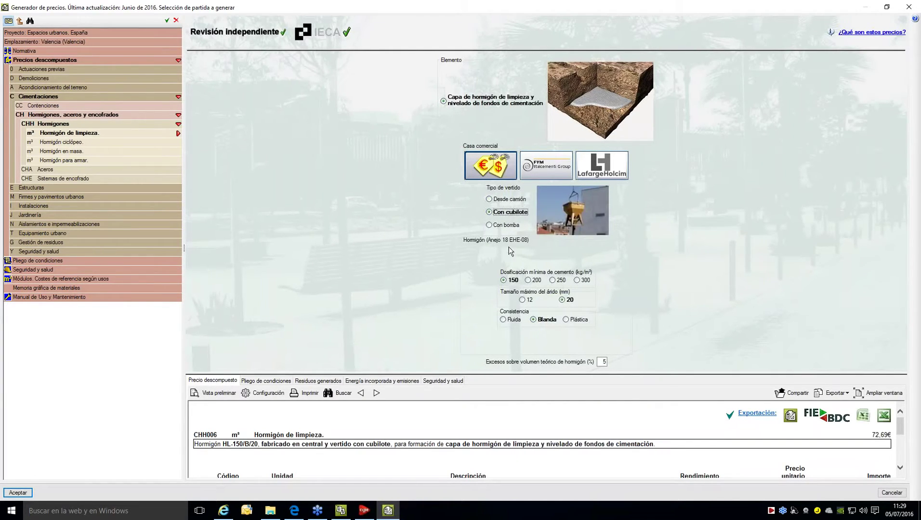
pyautogui.click(18, 492)
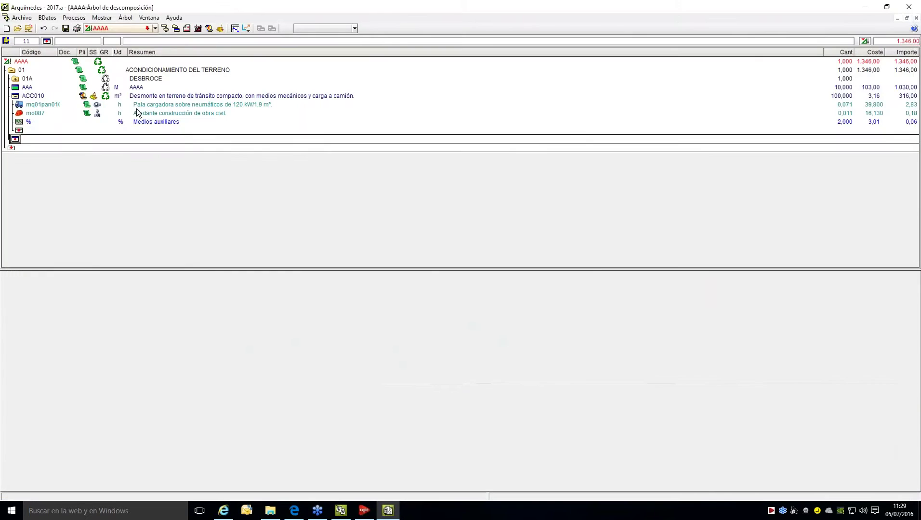
pyautogui.click(16, 139)
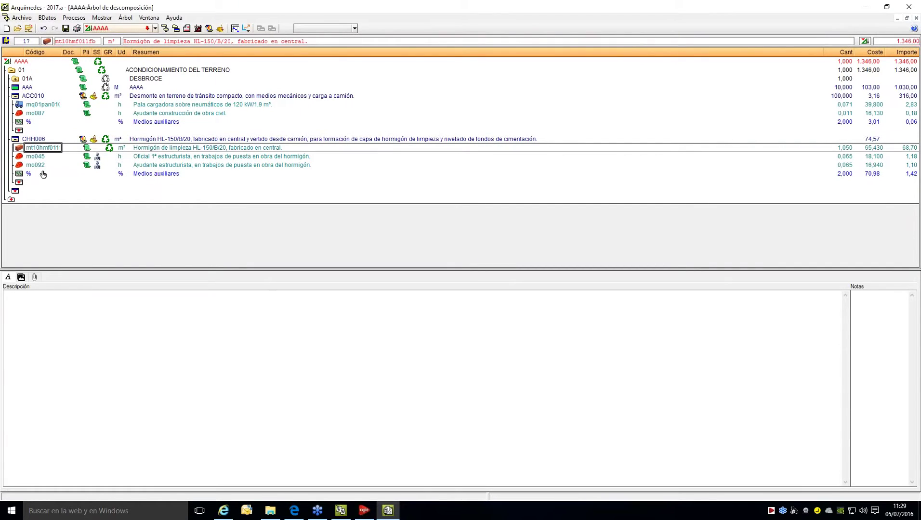
# Step: Review the description, technical specifications, health and safety sheet, and waste data of the Hormigón de limpieza item CHH006
pyautogui.click(15, 140)
pyautogui.click(16, 140)
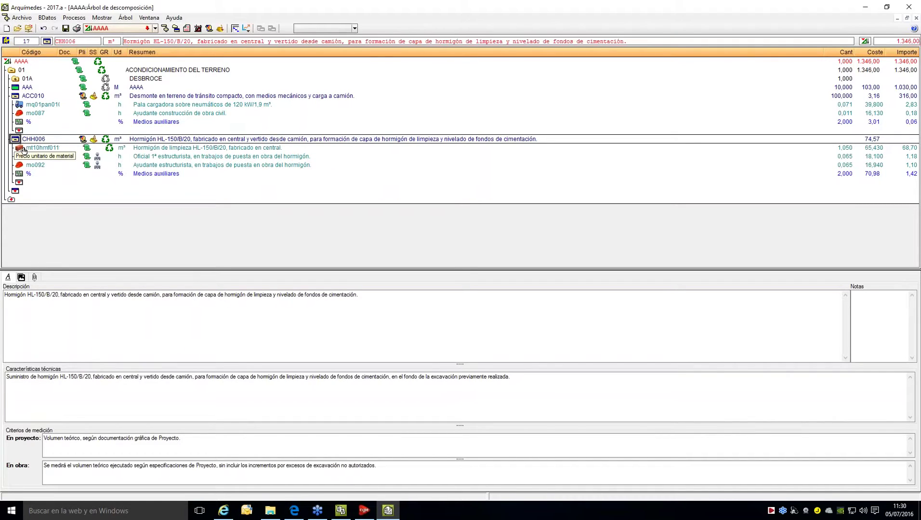
pyautogui.click(82, 140)
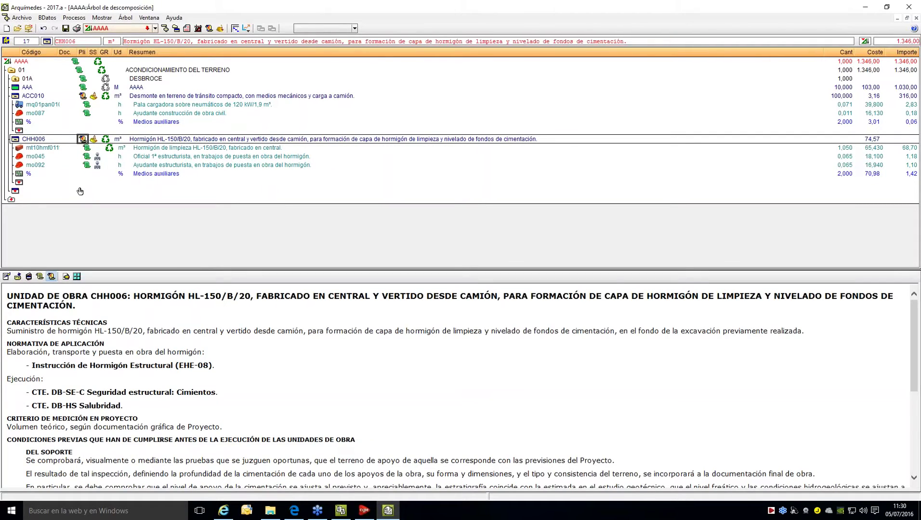
pyautogui.moveTo(135, 270); pyautogui.dragTo(143, 221)
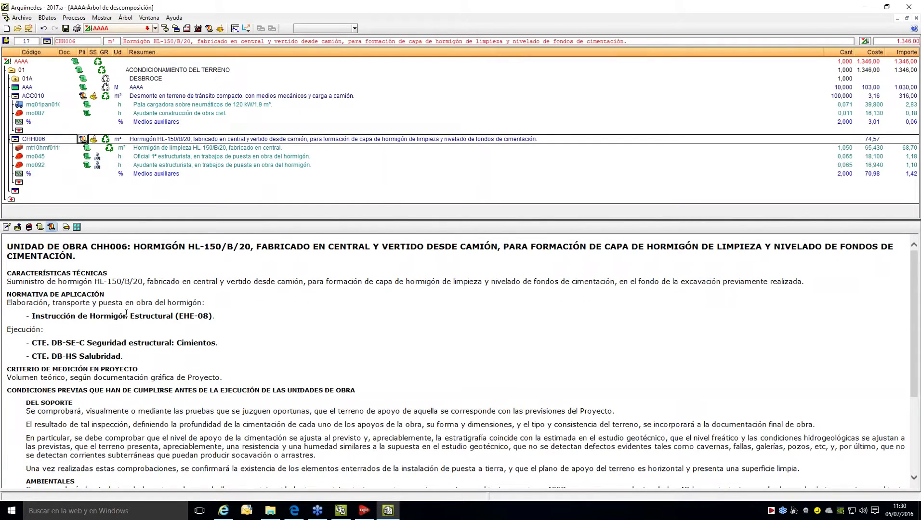
pyautogui.click(94, 139)
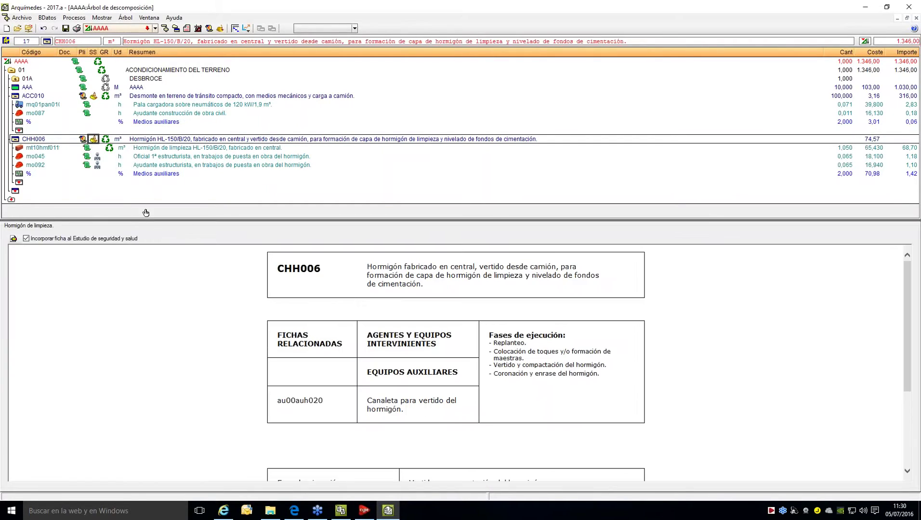
pyautogui.click(105, 139)
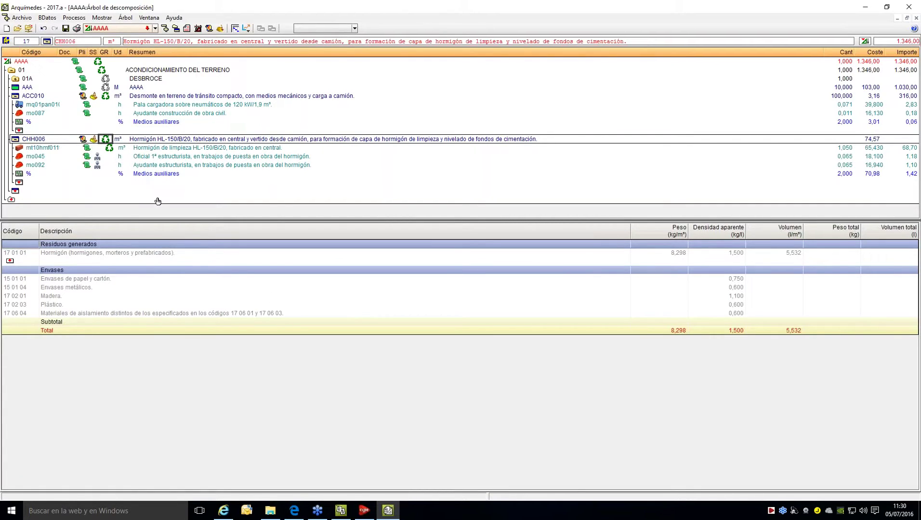
# Step: Switch to the online Generador de Precios in the browser and open the Espacios urbanos catalogue under Precios descompuestos
pyautogui.moveTo(404, 13); pyautogui.dragTo(667, 66)
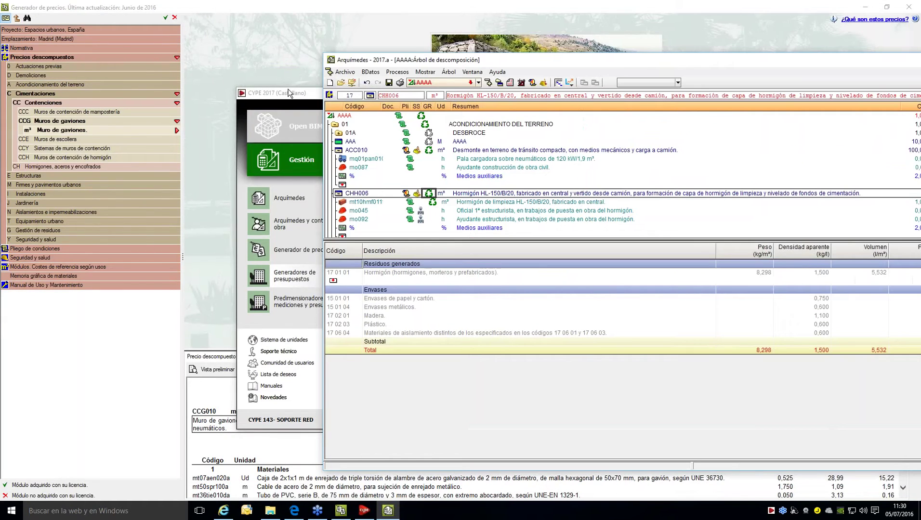
pyautogui.click(286, 7)
pyautogui.click(294, 510)
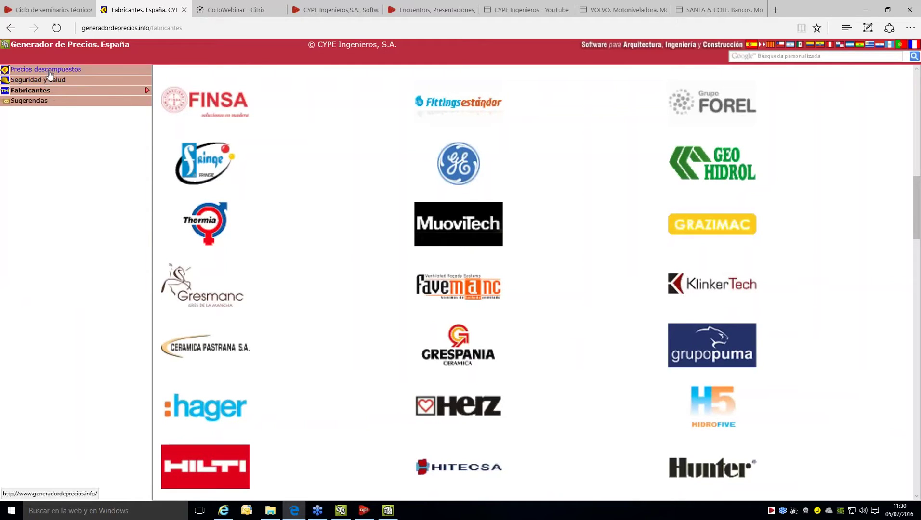
pyautogui.click(46, 71)
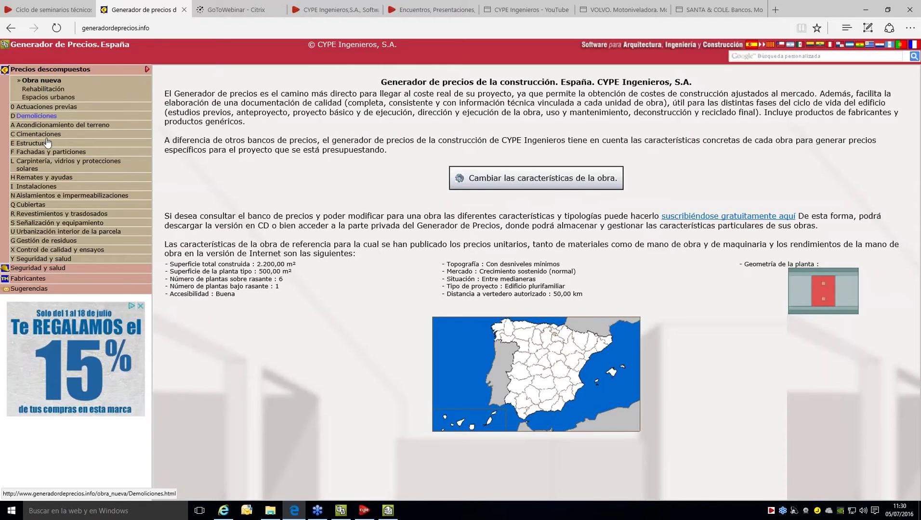
pyautogui.click(46, 96)
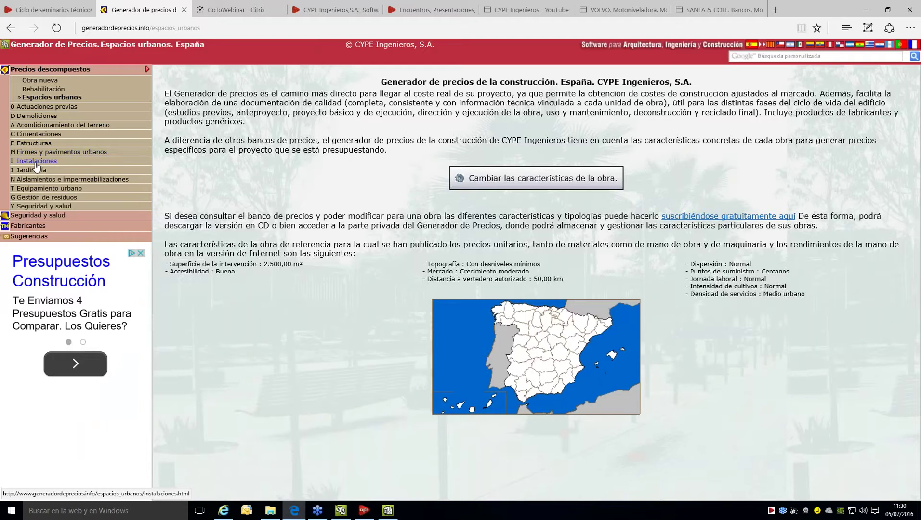
# Step: Open the price page for Colector enterrado de hormigón en masa under Instalaciones, Urbanas, Redes de saneamiento
pyautogui.click(38, 161)
pyautogui.click(45, 172)
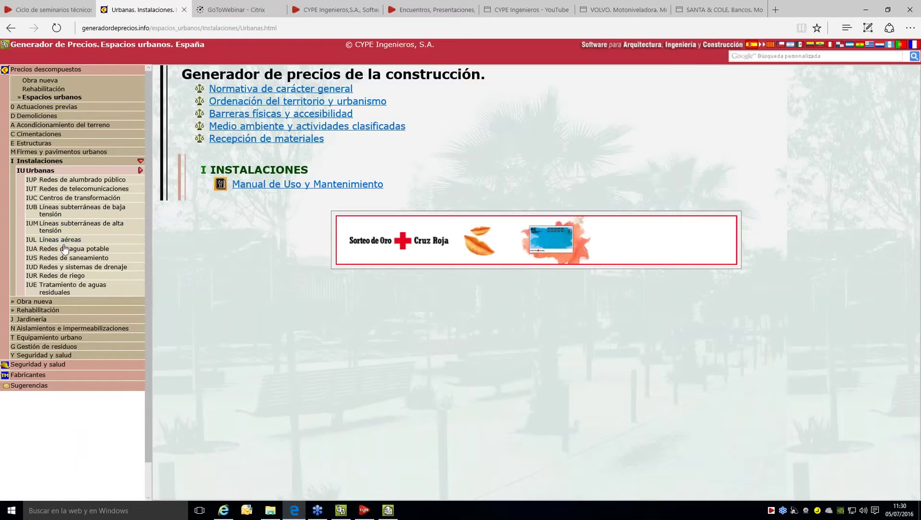
pyautogui.click(72, 258)
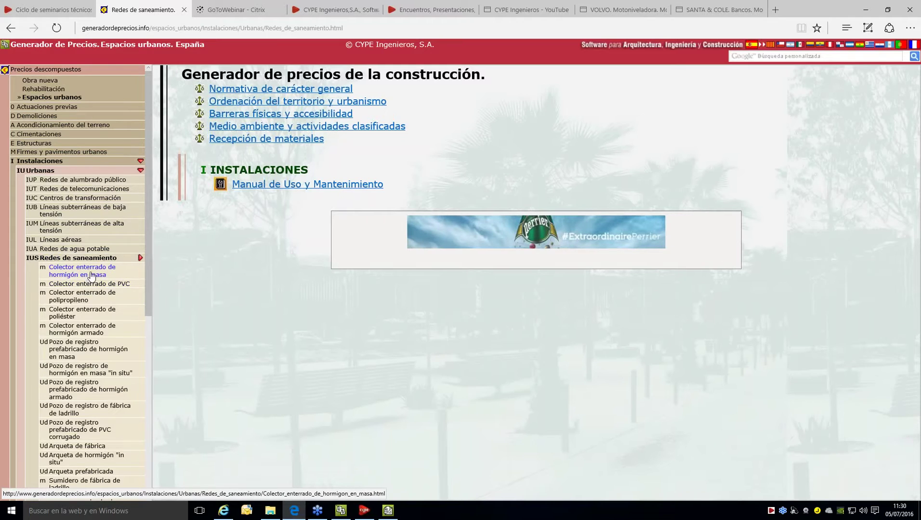
pyautogui.click(92, 274)
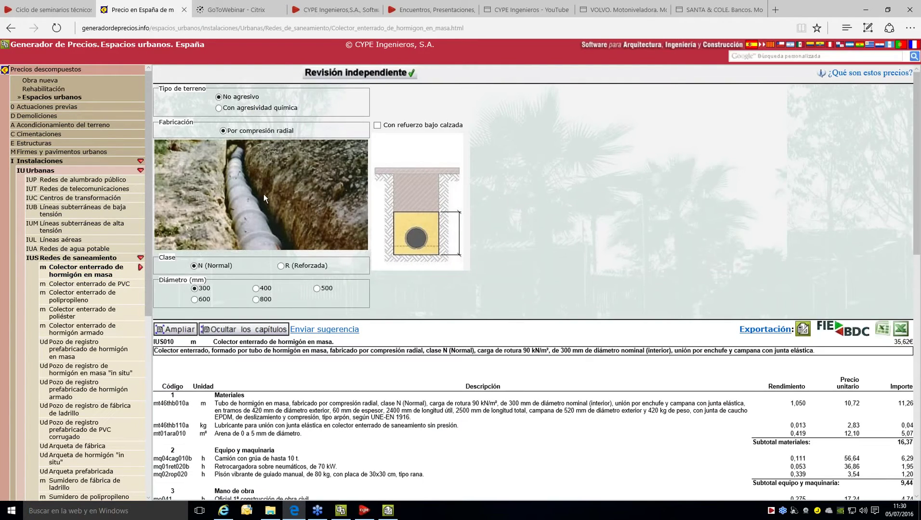
# Step: Place the browser beside Arquímedes, transfer the web item Colector enterrado de hormigón en masa into chapter 01, and maximize the budget
pyautogui.moveTo(818, 9); pyautogui.dragTo(4, 65)
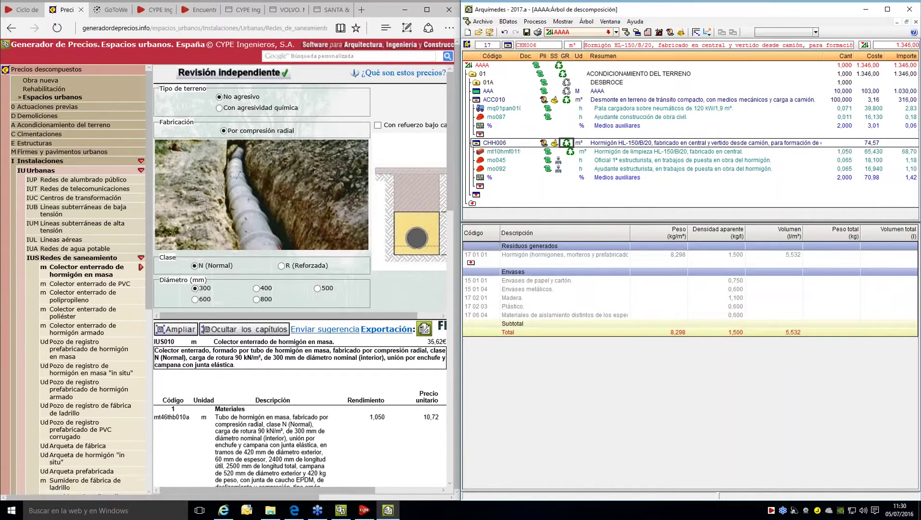
pyautogui.moveTo(442, 332); pyautogui.dragTo(478, 77)
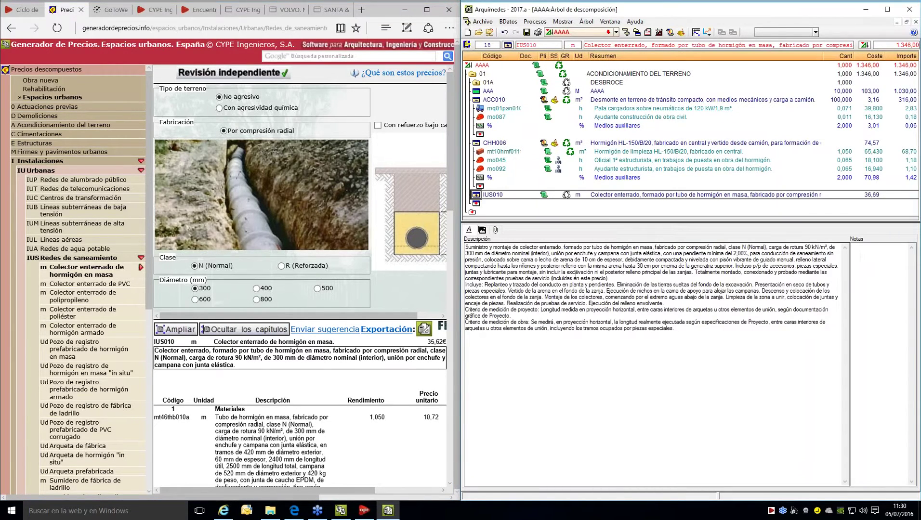
pyautogui.click(887, 9)
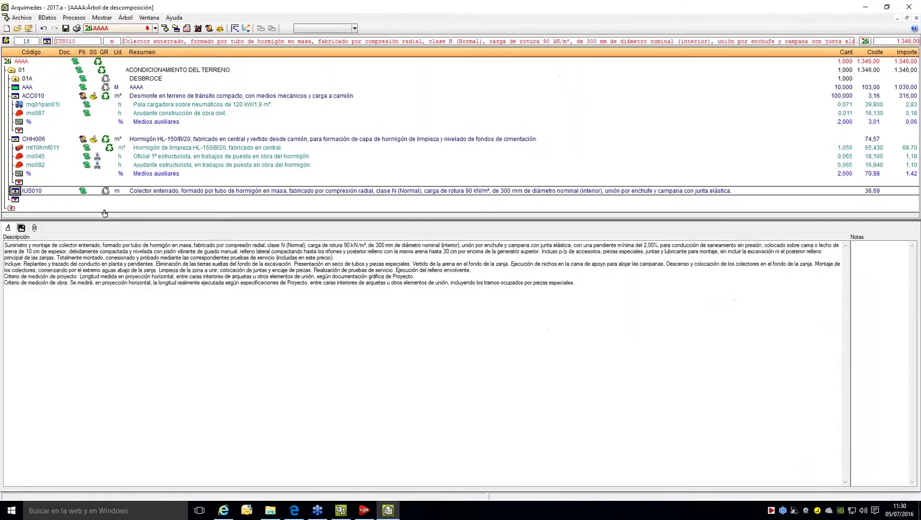
# Step: Expand the imported collector item IUS010 and enlarge the budget tree area to review its materials, machinery and labour
pyautogui.click(15, 192)
pyautogui.scroll(-3, 153, 197)
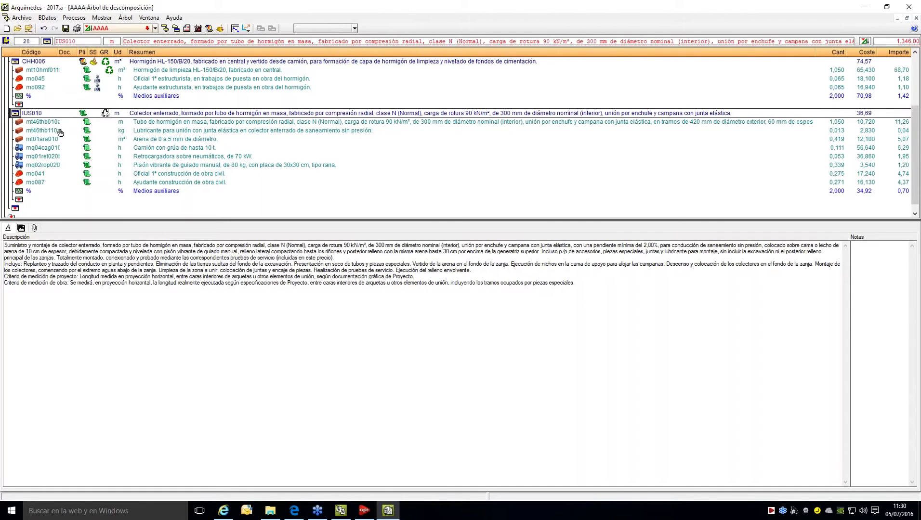
pyautogui.scroll(3, 62, 140)
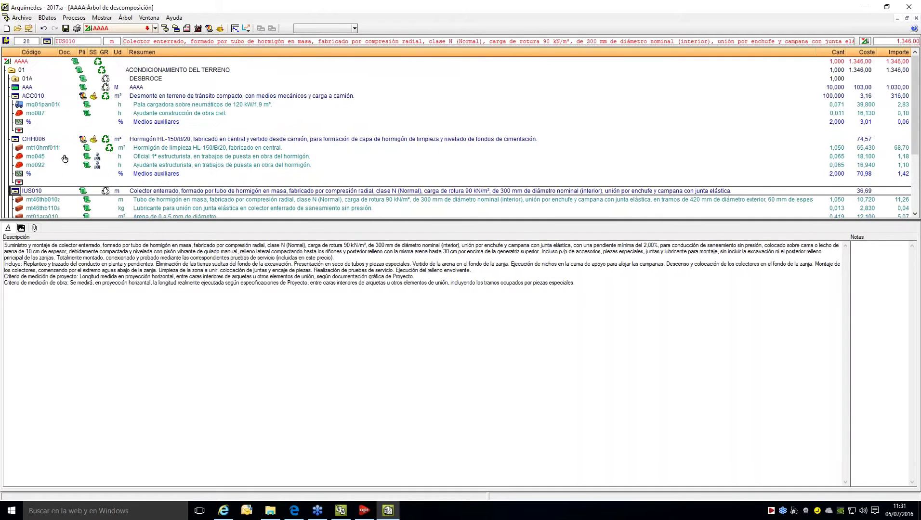
pyautogui.scroll(-1, 32, 194)
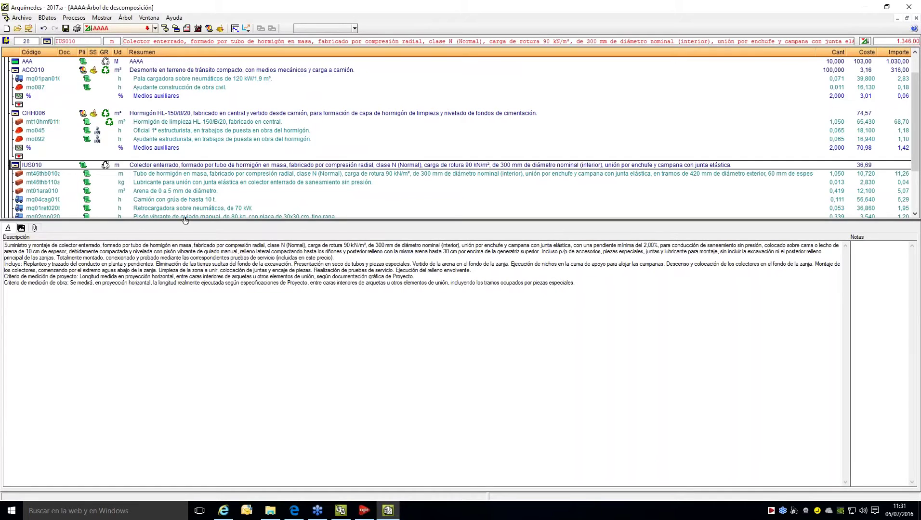
pyautogui.moveTo(183, 221); pyautogui.dragTo(183, 283)
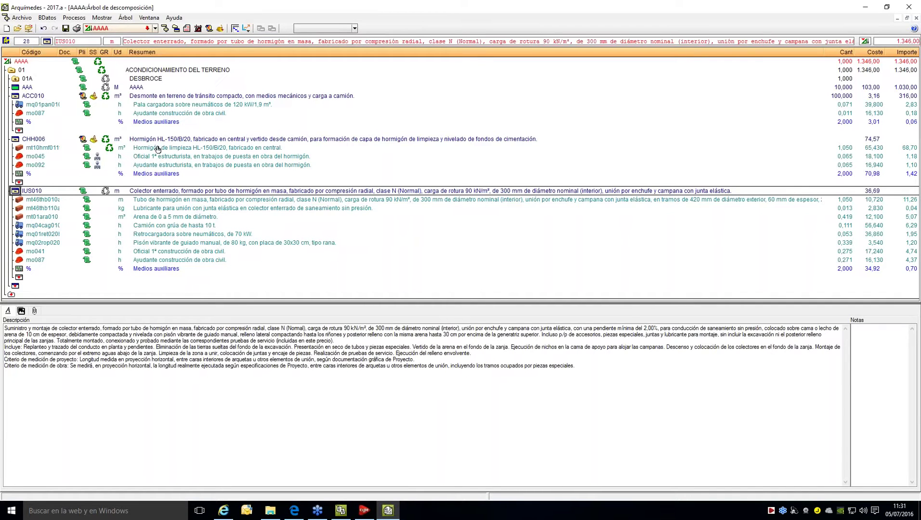
# Step: Switch to the PROYECTO DE ESPACIOS URBANOS 2016 decomposition tree and expand chapter M, Firmes y pavimentos urbanos
pyautogui.click(149, 17)
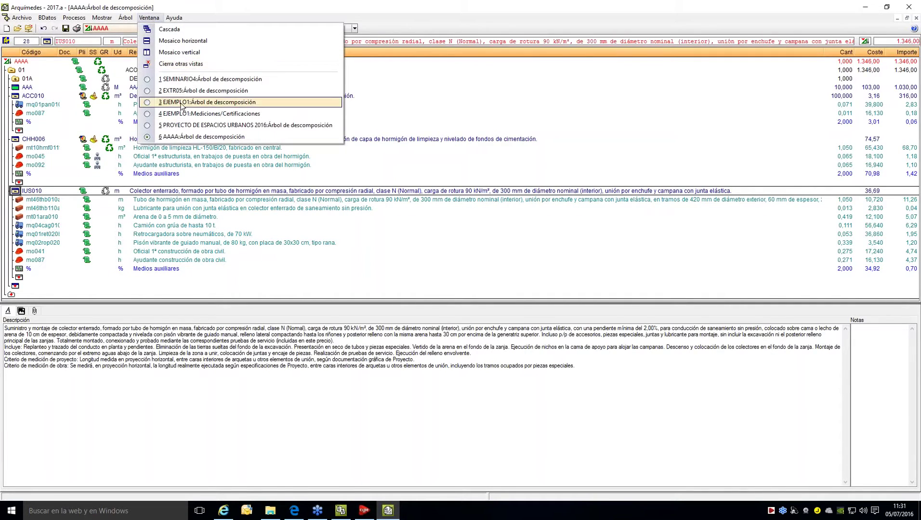
pyautogui.click(203, 126)
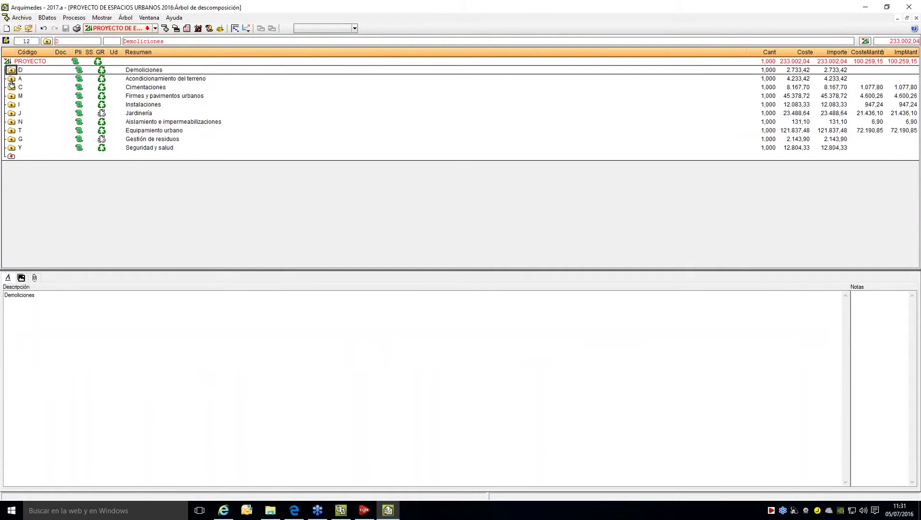
pyautogui.doubleClick(15, 101)
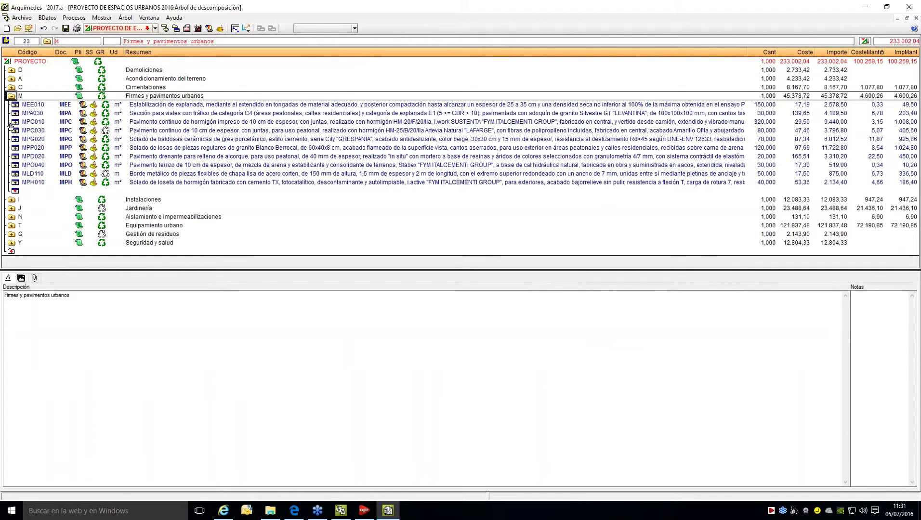
# Step: Inspect items MEE010, MPC010 and MPG020 in chapter M, checking the breakdowns of the first two and the description of the last
pyautogui.doubleClick(16, 107)
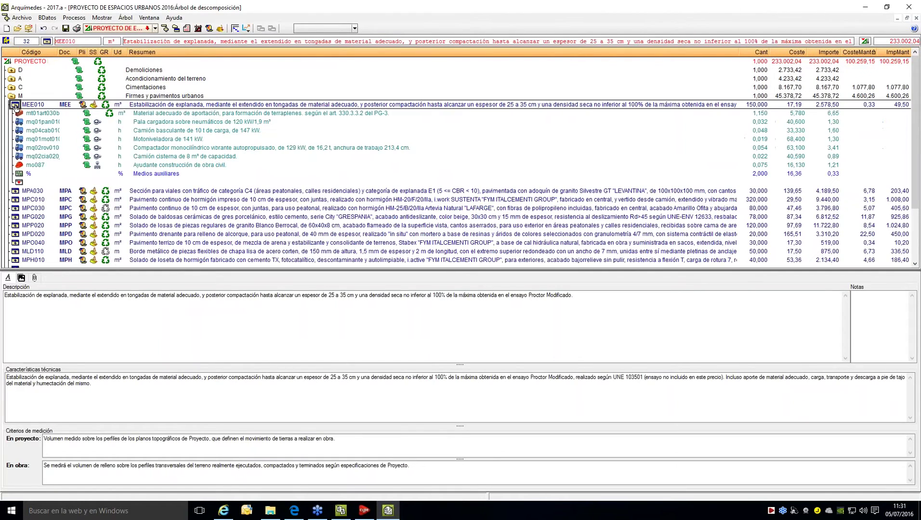
pyautogui.doubleClick(15, 107)
pyautogui.doubleClick(16, 122)
pyautogui.doubleClick(17, 122)
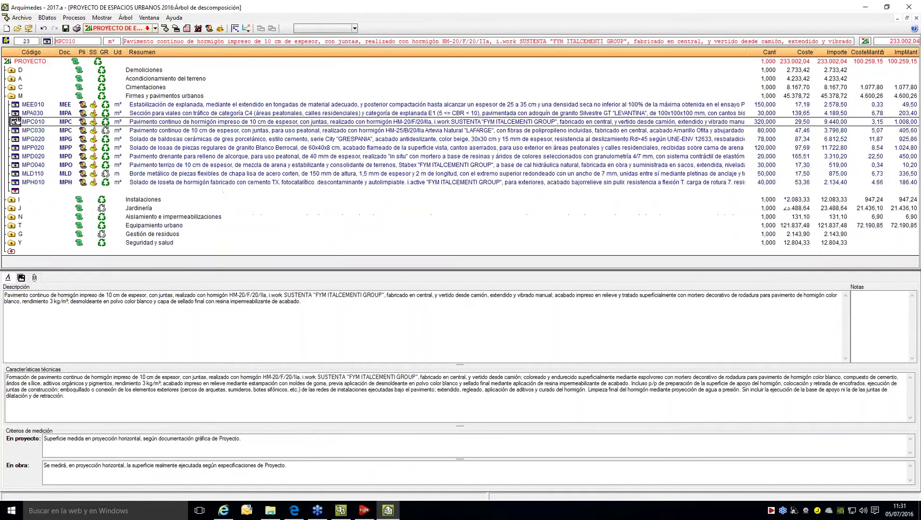
pyautogui.click(16, 140)
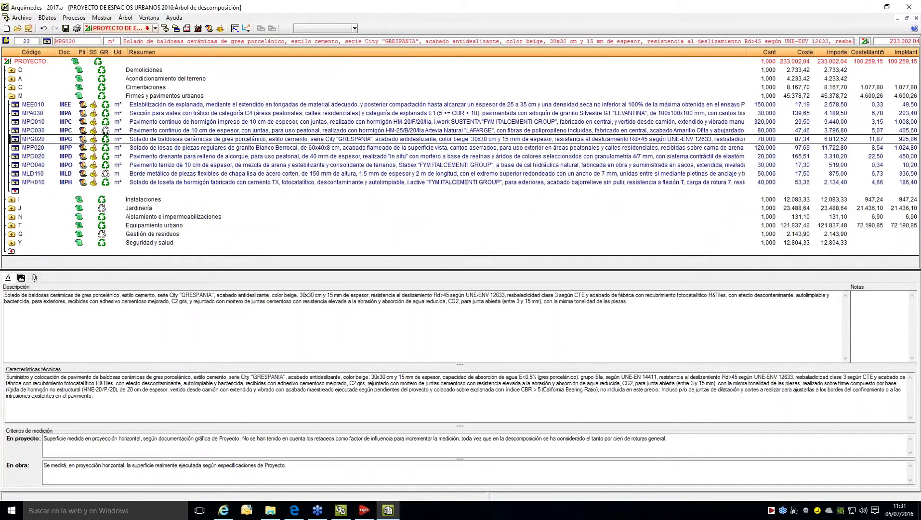
# Step: Expand the breakdown of item MPG020 and reopen the item in the price generator at its Pavimento options
pyautogui.doubleClick(17, 141)
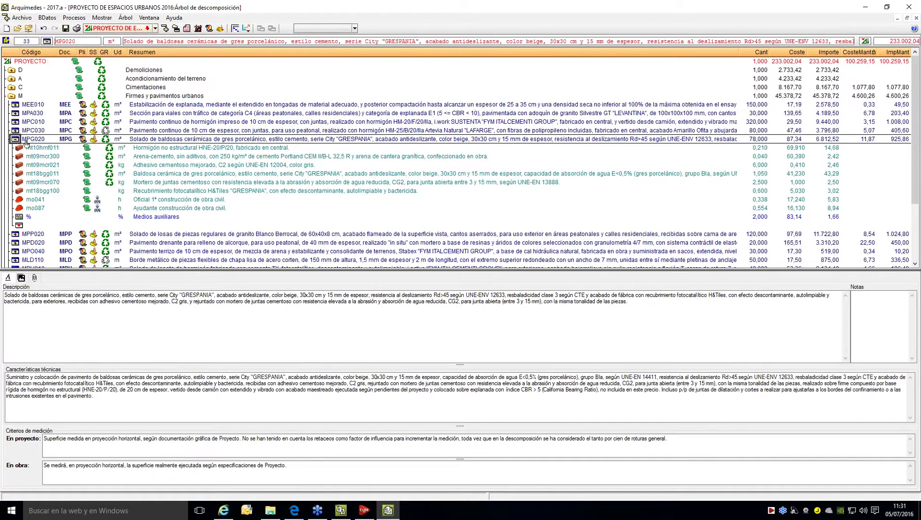
pyautogui.click(6, 42)
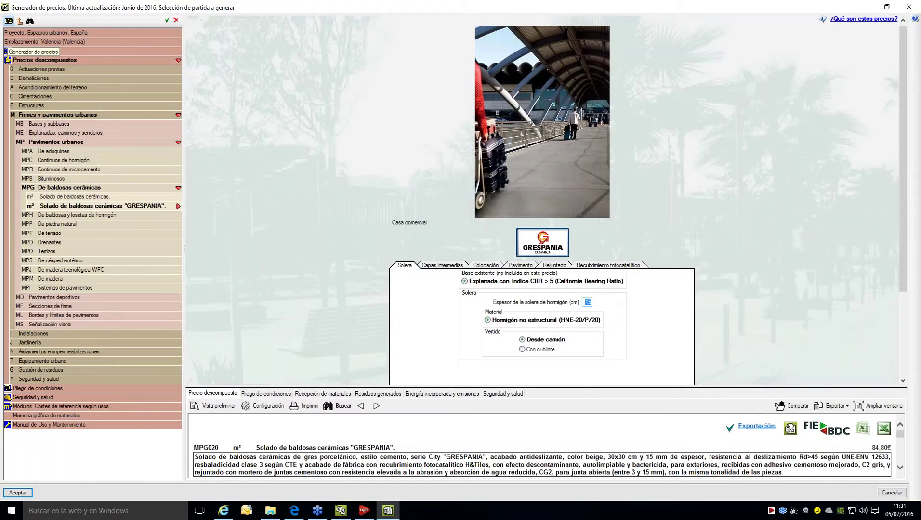
pyautogui.scroll(-3, 561, 208)
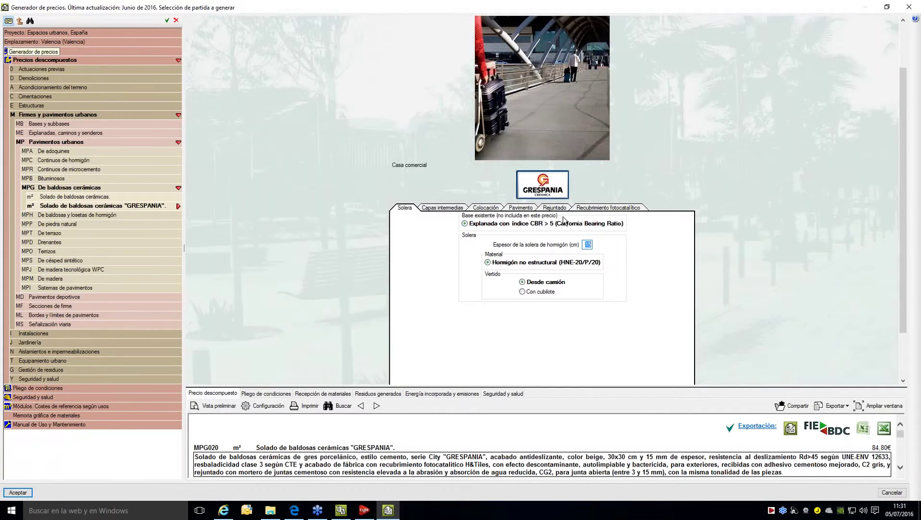
pyautogui.click(523, 151)
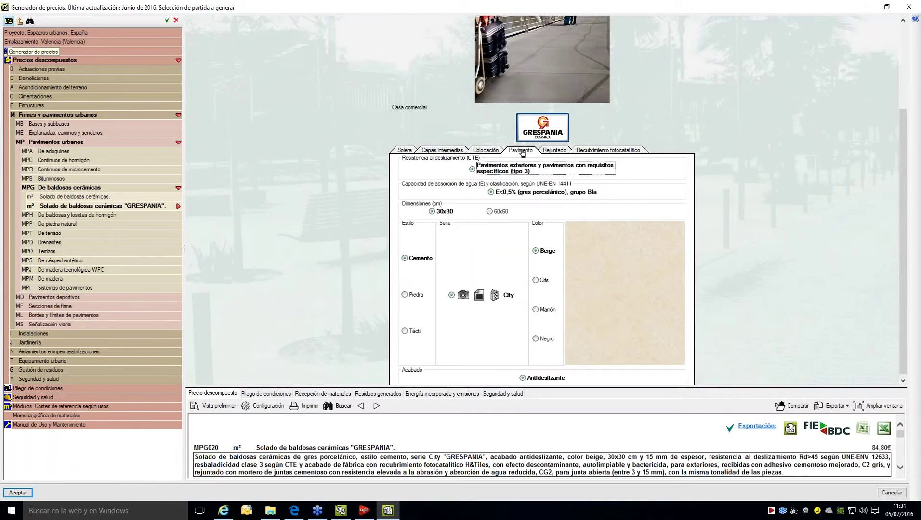
pyautogui.scroll(-1, 516, 263)
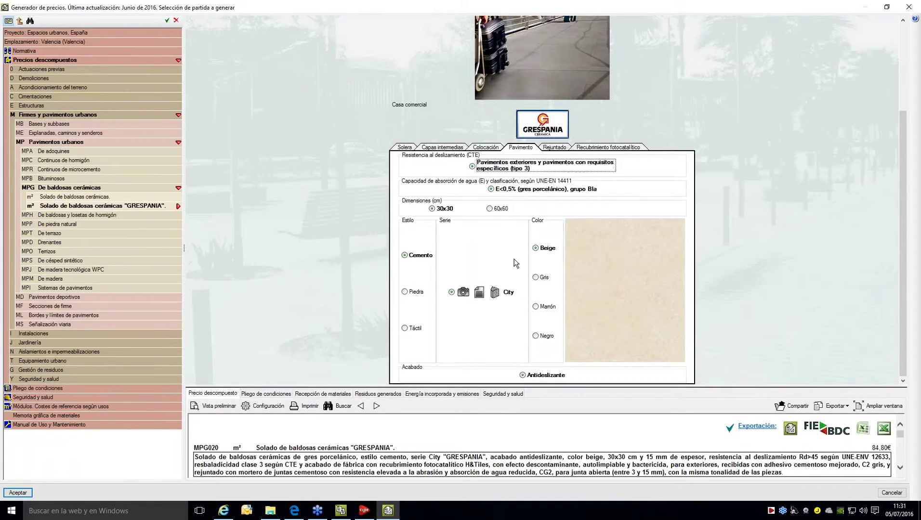
# Step: Try colour Marrón and style Piedra for the GRESPANIA tile, and settle on style Táctil, series City Park and colour Rojo
pyautogui.click(536, 307)
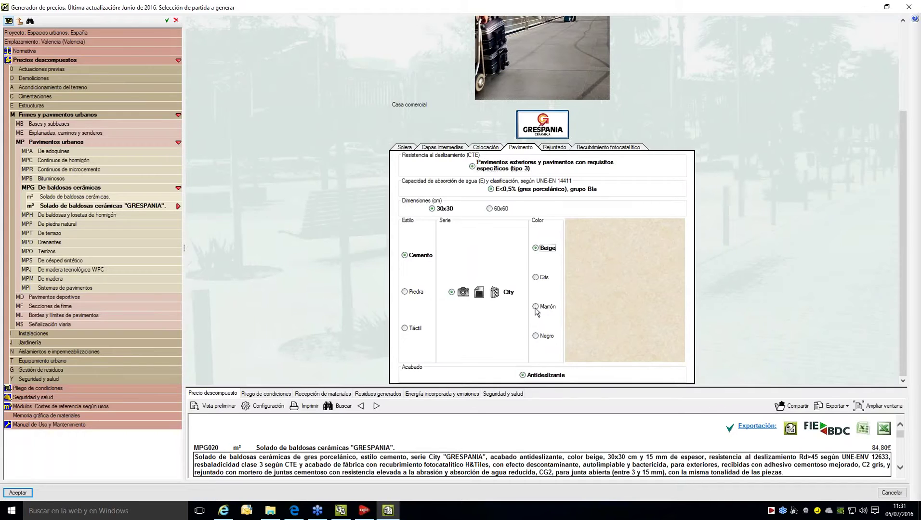
pyautogui.click(415, 292)
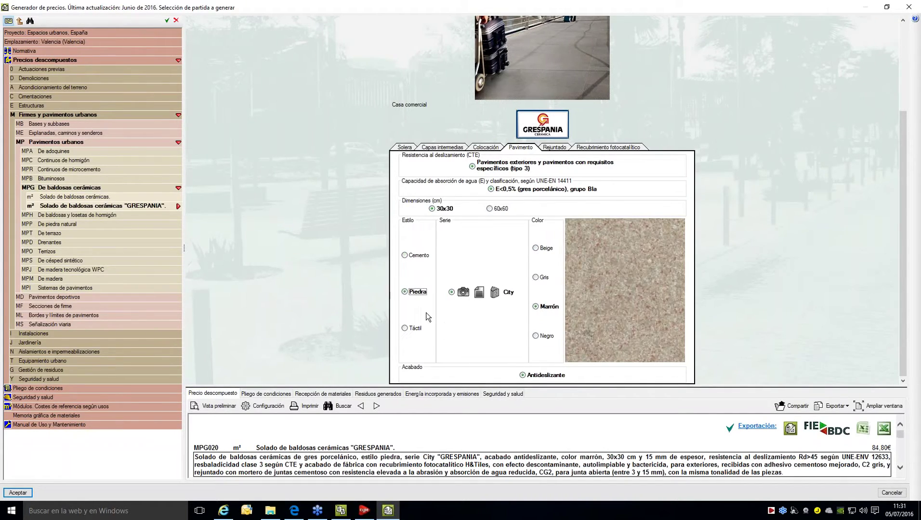
pyautogui.press('Down')
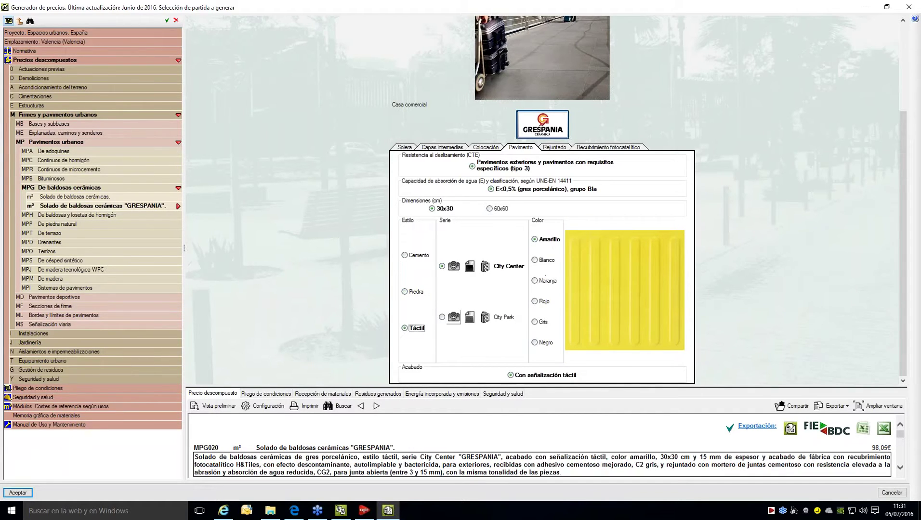
pyautogui.press('Tab')
pyautogui.click(442, 317)
pyautogui.click(535, 301)
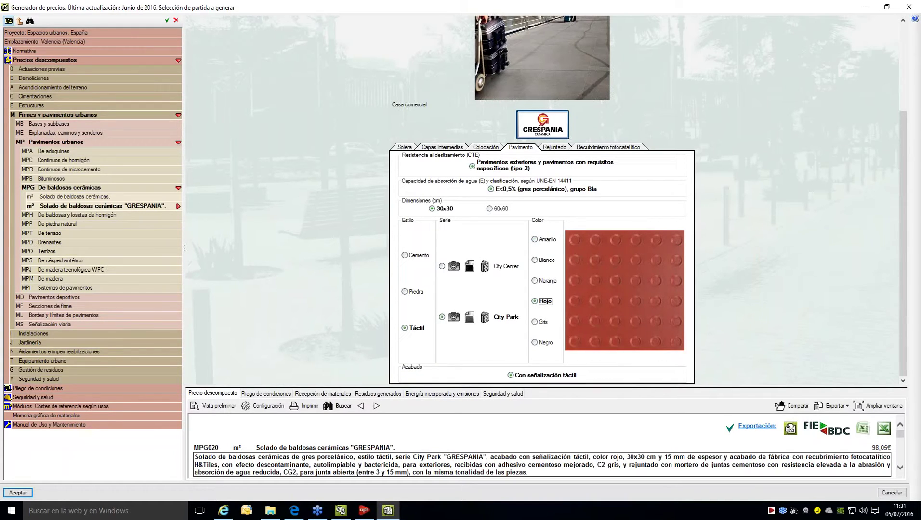
# Step: Enlarge the generated price breakdown, accept the modified MPG020 item into the budget, and minimize the browser covering the tree
pyautogui.moveTo(518, 315); pyautogui.dragTo(517, 295)
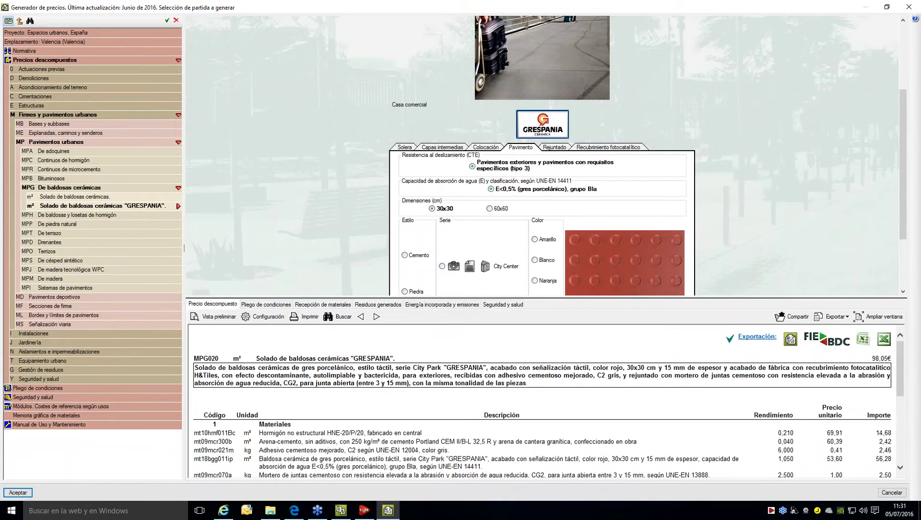
pyautogui.doubleClick(878, 359)
pyautogui.click(18, 492)
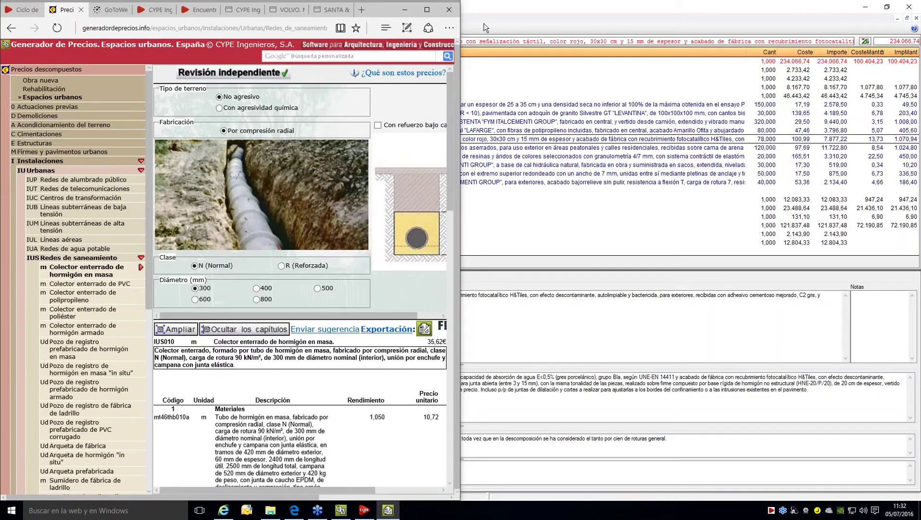
pyautogui.click(405, 10)
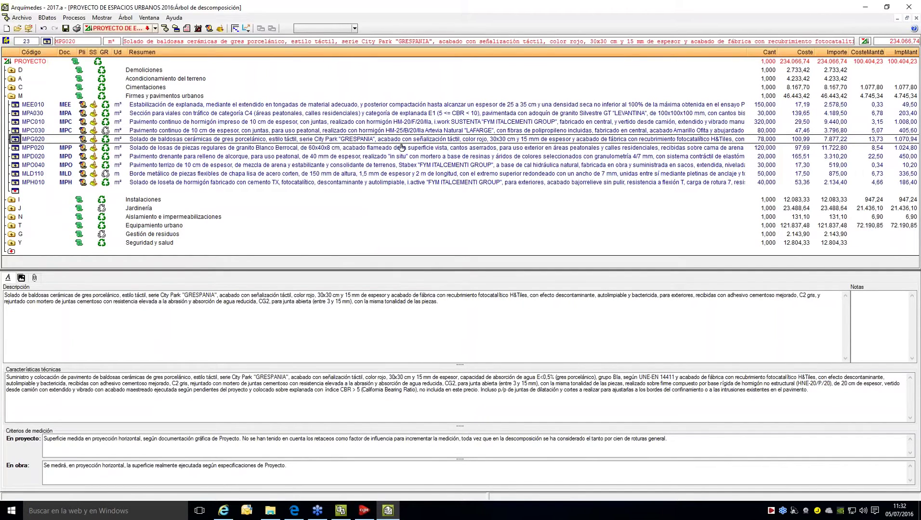
# Step: Expand MPG020 in an enlarged tree area and set the quantity of its non-structural concrete HNE-20/P/20 to 0,1
pyautogui.click(15, 140)
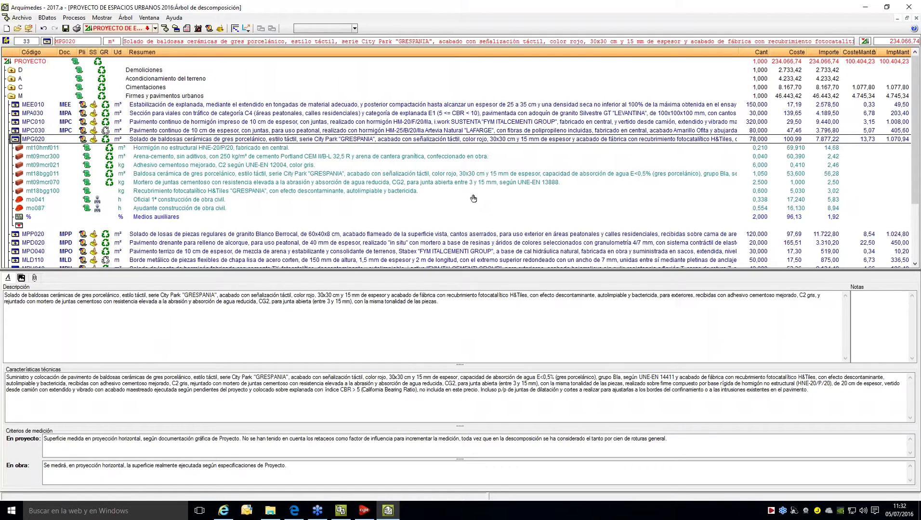
pyautogui.moveTo(452, 270); pyautogui.dragTo(414, 346)
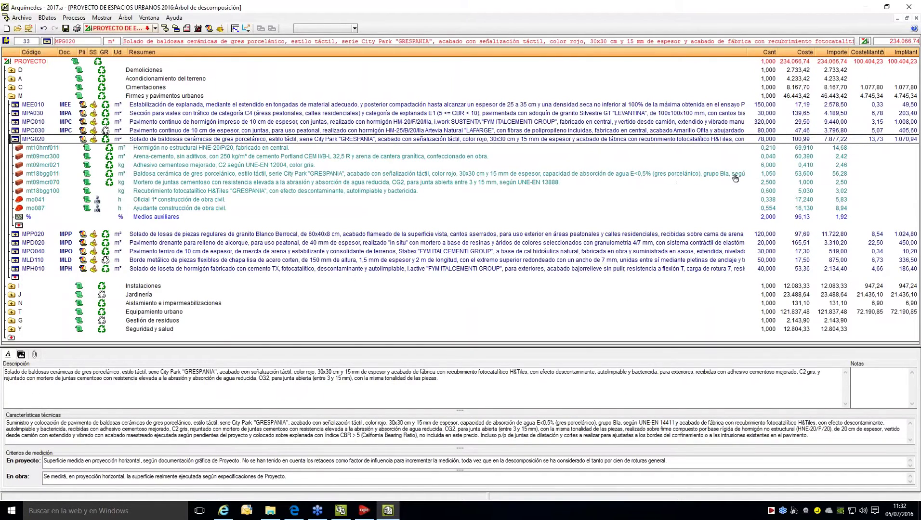
pyautogui.click(770, 149)
pyautogui.click(771, 149)
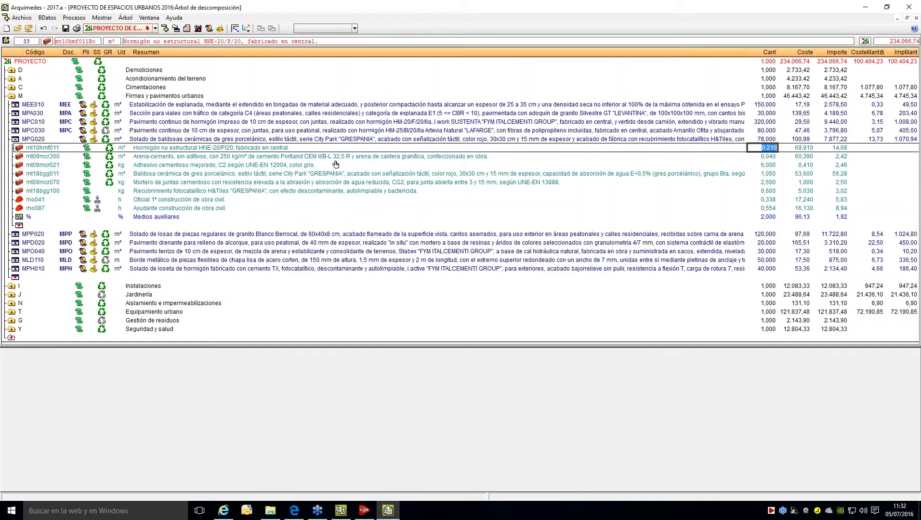
pyautogui.write('0,1')
pyautogui.press('Return')
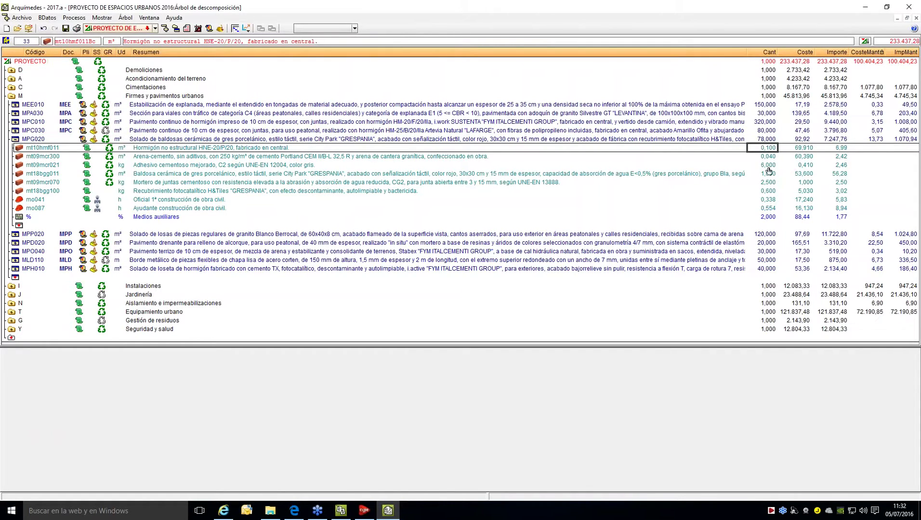
# Step: Set the unit cost of the HNE-20/P/20 concrete in MPG020 to 70, and collapse the item and chapter M
pyautogui.click(798, 149)
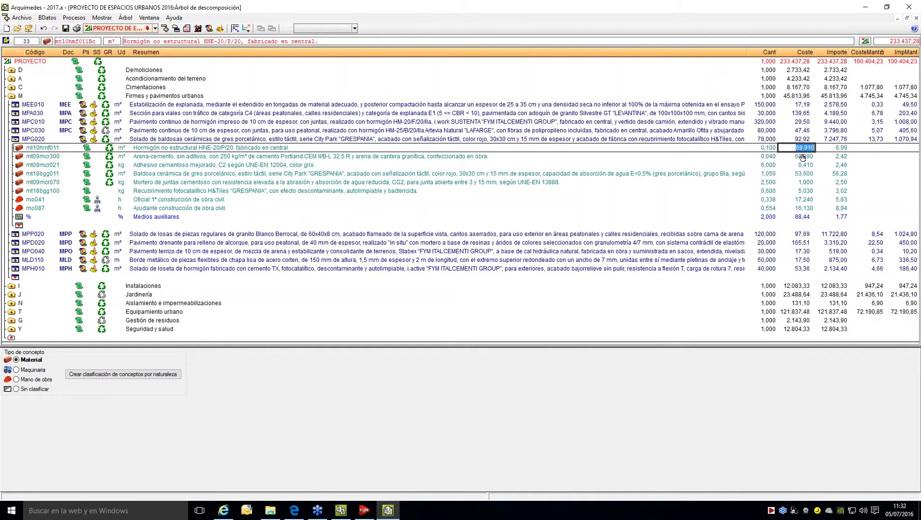
pyautogui.write('70')
pyautogui.press('Return')
pyautogui.click(16, 140)
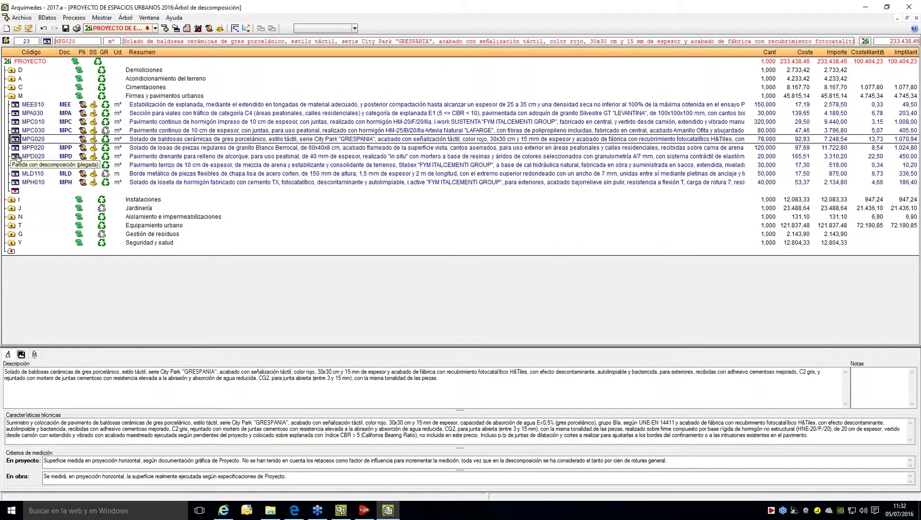
pyautogui.click(12, 97)
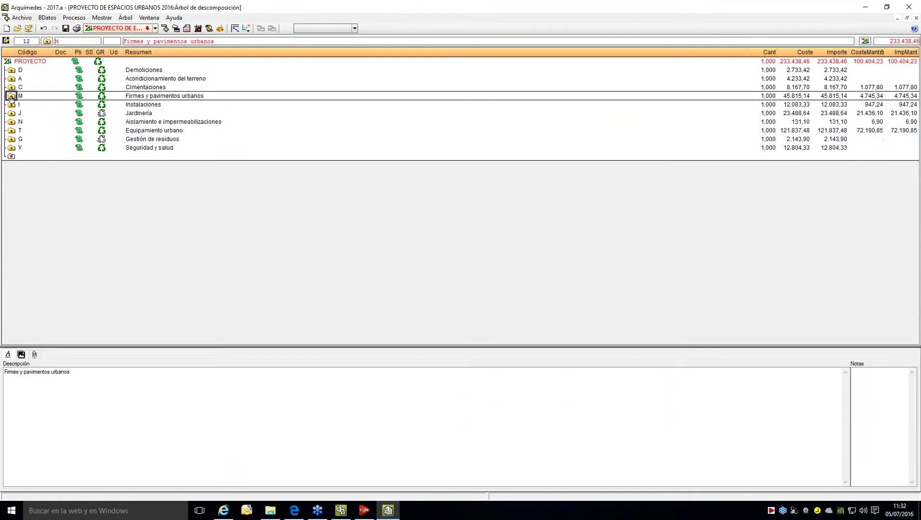
# Step: Show the project's concept list filtered to the labour unit prices (Mano de obra)
pyautogui.click(107, 19)
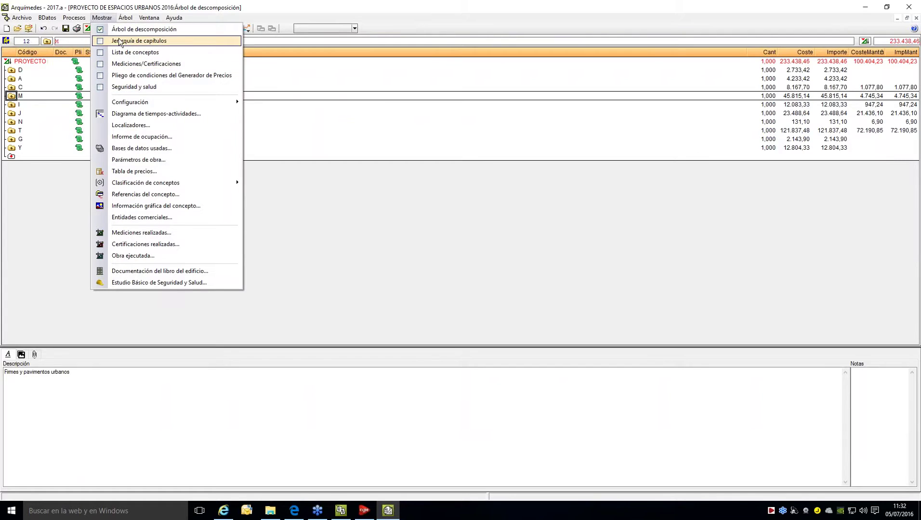
pyautogui.click(102, 54)
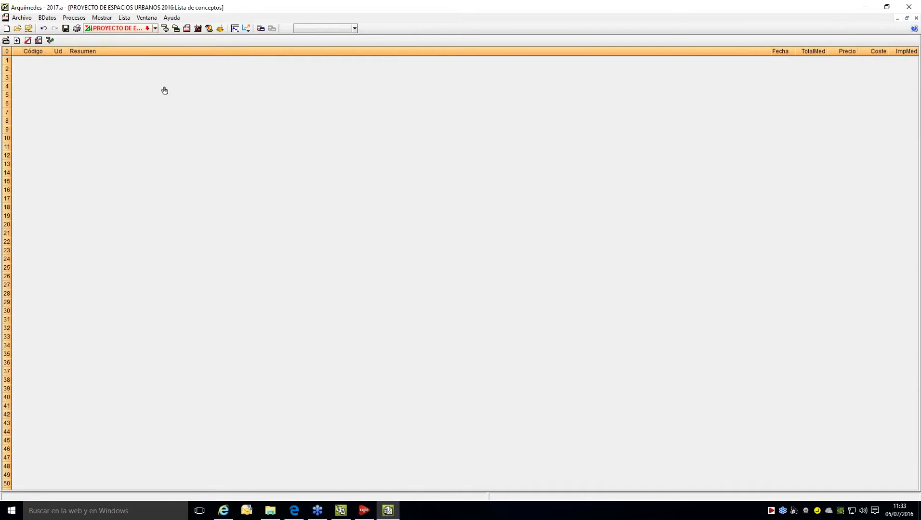
pyautogui.click(125, 18)
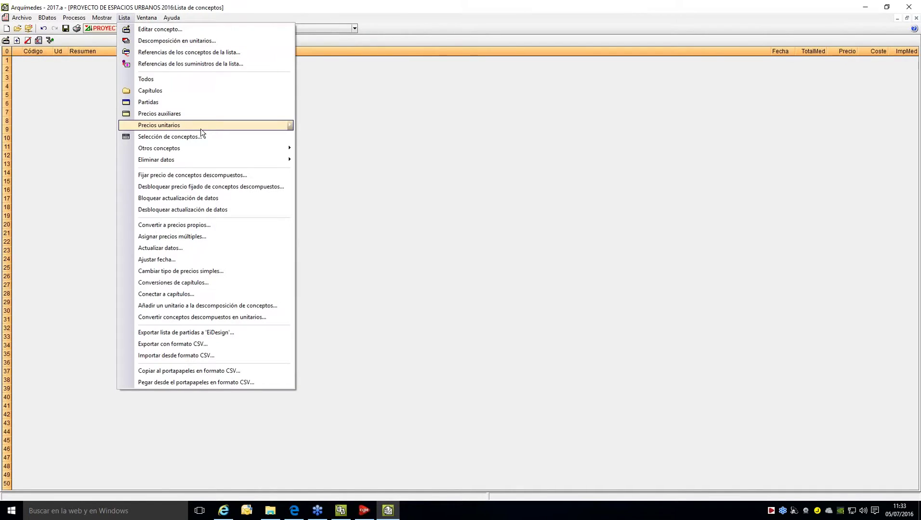
pyautogui.moveTo(200, 126)
pyautogui.click(331, 146)
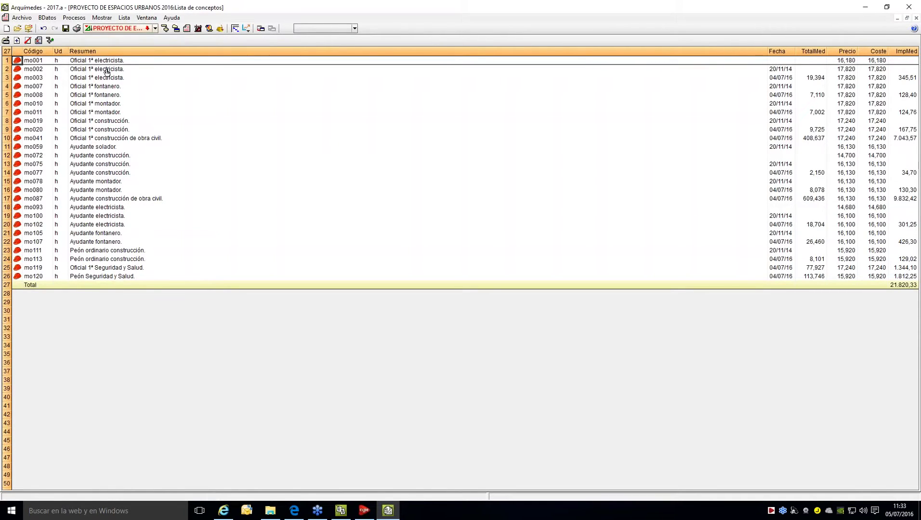
# Step: Filter the concept list to the material unit prices (Materiales) and look through them
pyautogui.click(124, 18)
pyautogui.moveTo(251, 126)
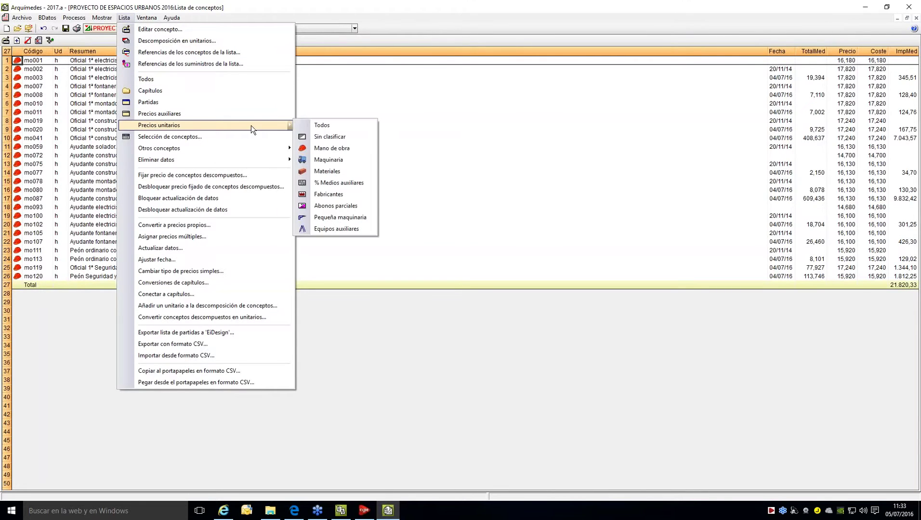
pyautogui.click(328, 172)
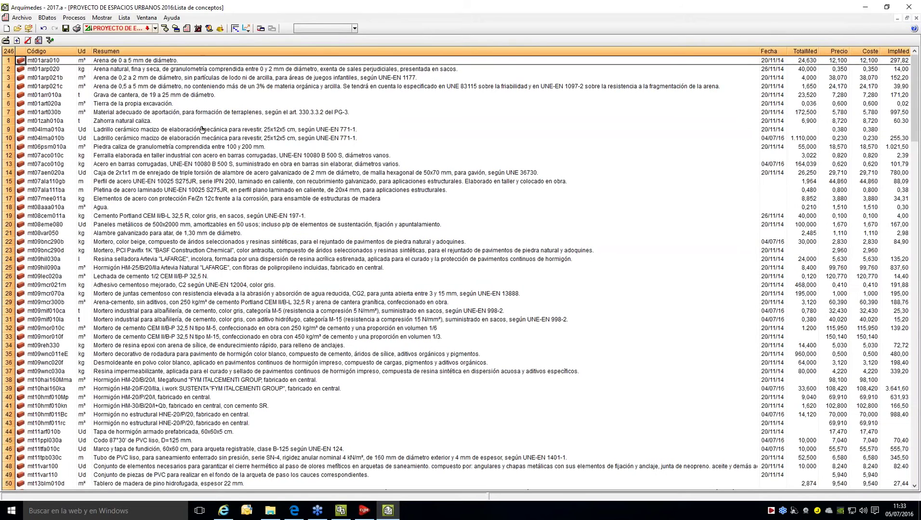
pyautogui.scroll(-5, 415, 201)
pyautogui.scroll(5, 415, 200)
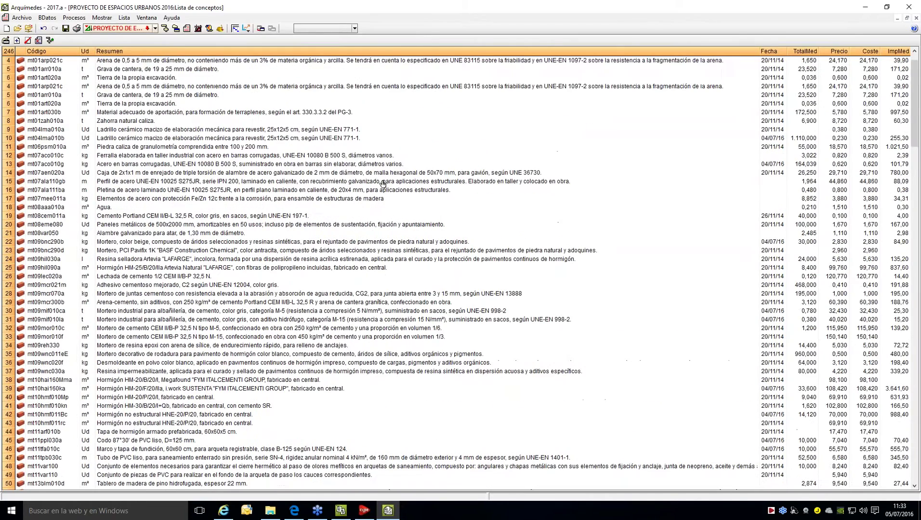
# Step: Show the Mediciones/Certificaciones view and check items DMC010 and DMF010 of the Demoliciones chapter
pyautogui.click(147, 18)
pyautogui.moveTo(101, 18)
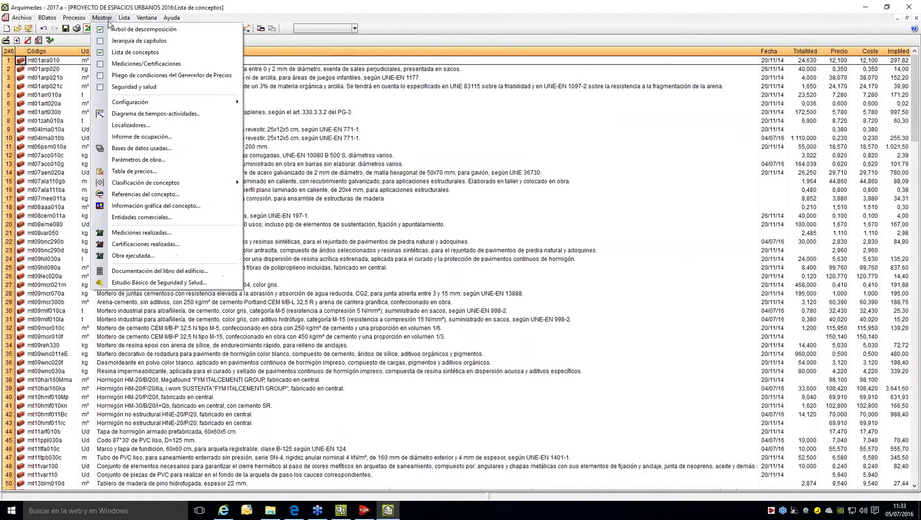
pyautogui.click(122, 65)
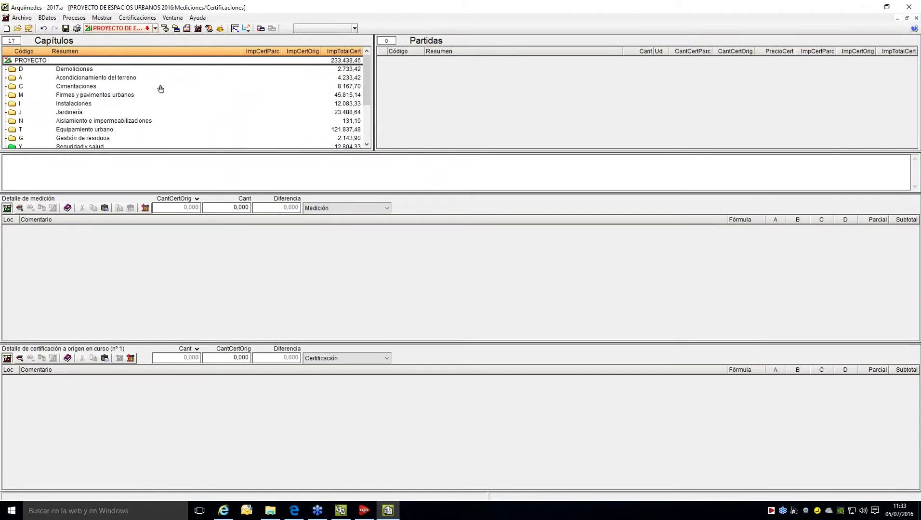
pyautogui.click(14, 71)
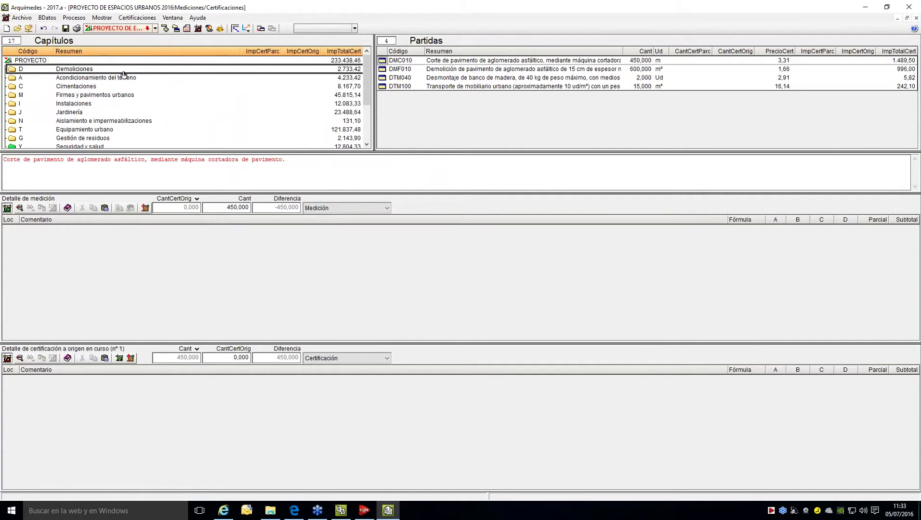
pyautogui.click(387, 63)
pyautogui.click(384, 68)
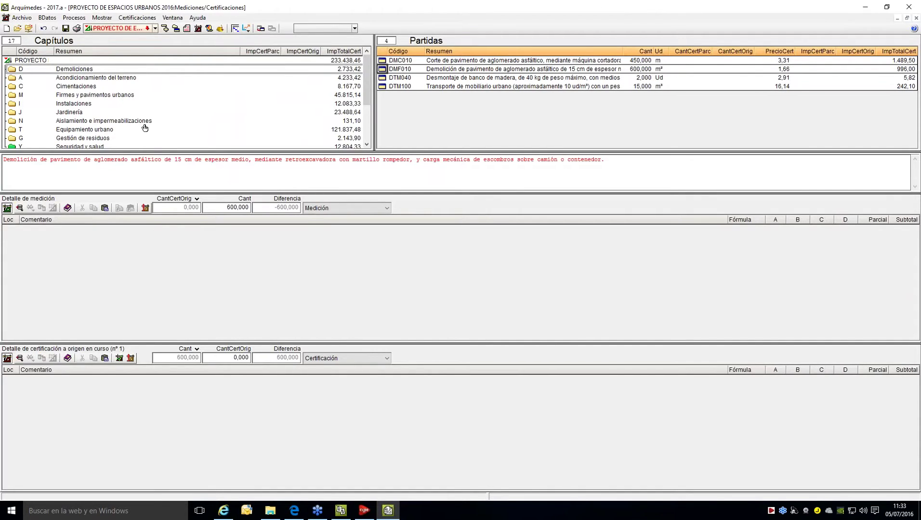
# Step: Return to the decomposition tree and expand chapter M, Firmes y pavimentos urbanos
pyautogui.click(101, 18)
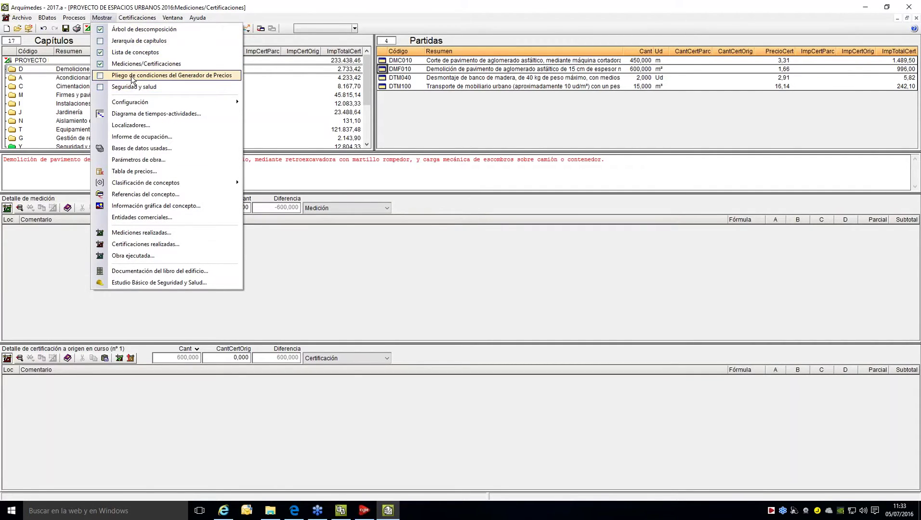
pyautogui.click(130, 30)
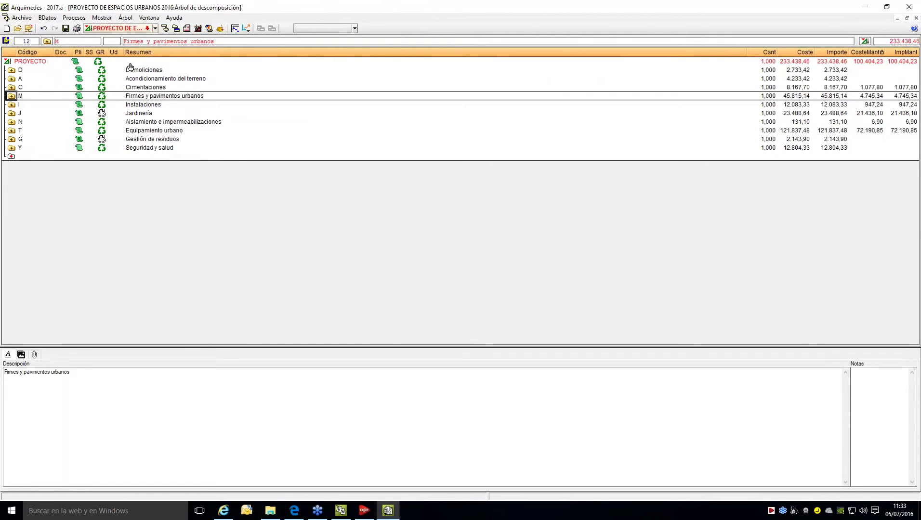
pyautogui.click(12, 96)
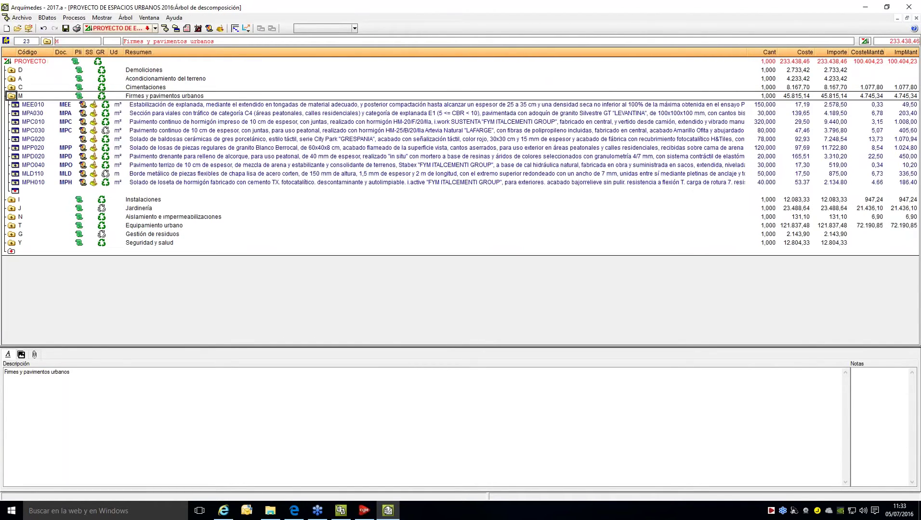
# Step: Open the measurement detail of item MEE010, enlarge its area and insert a new measurement subtable
pyautogui.click(765, 105)
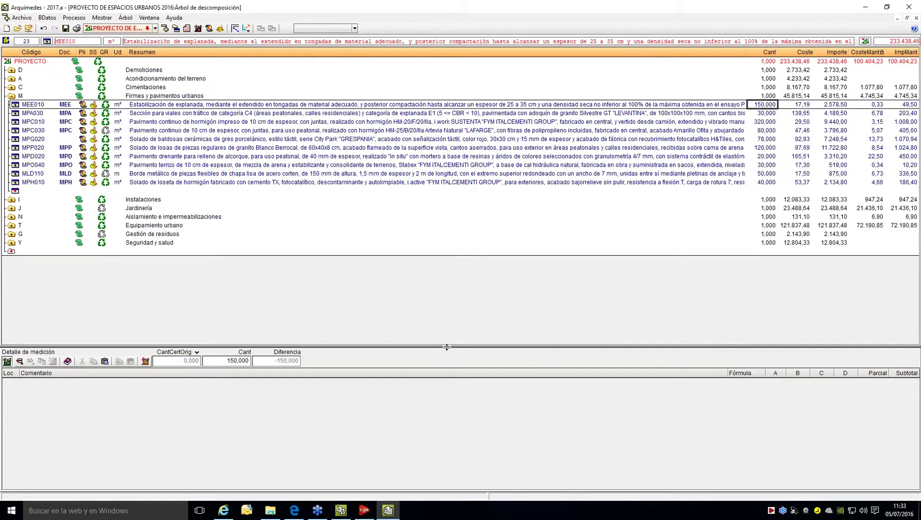
pyautogui.moveTo(447, 347); pyautogui.dragTo(447, 316)
pyautogui.click(19, 334)
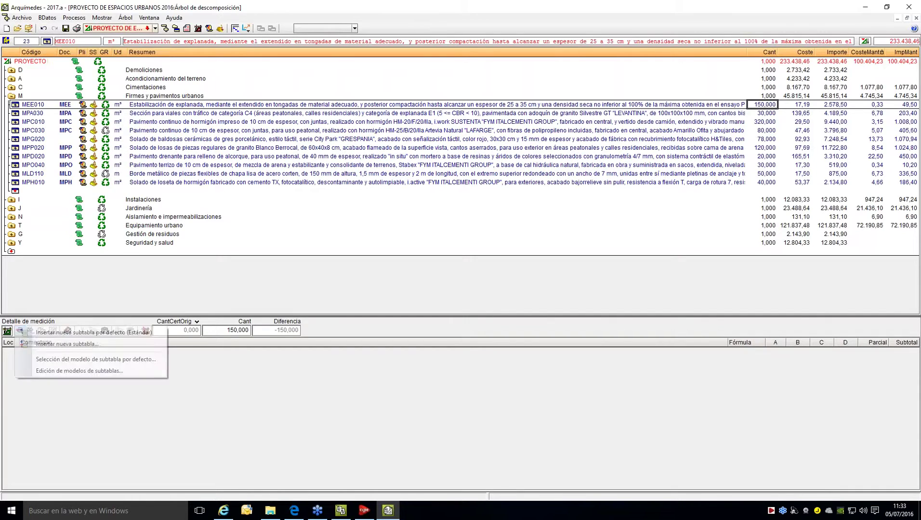
pyautogui.click(48, 353)
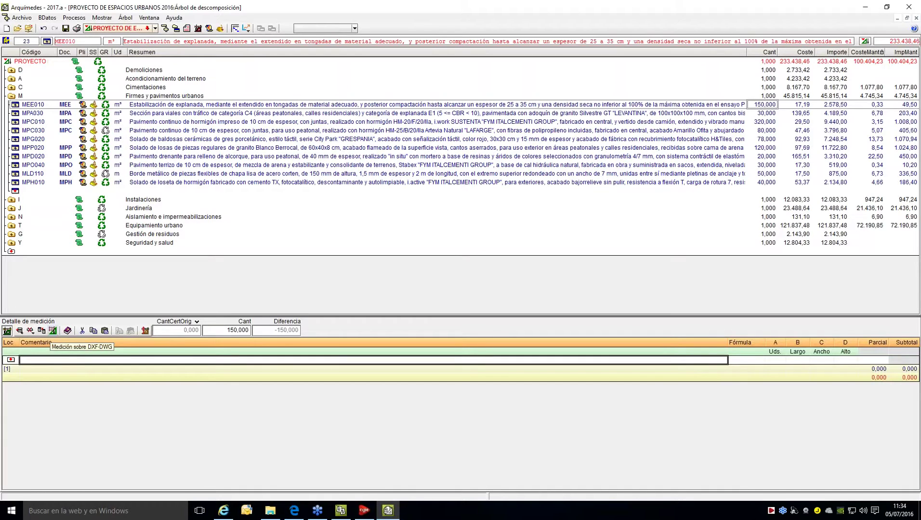
# Step: Open the DXF-DWG measurement window for the Uds. cell of MEE010's first detail line, look at it and close it
pyautogui.click(52, 332)
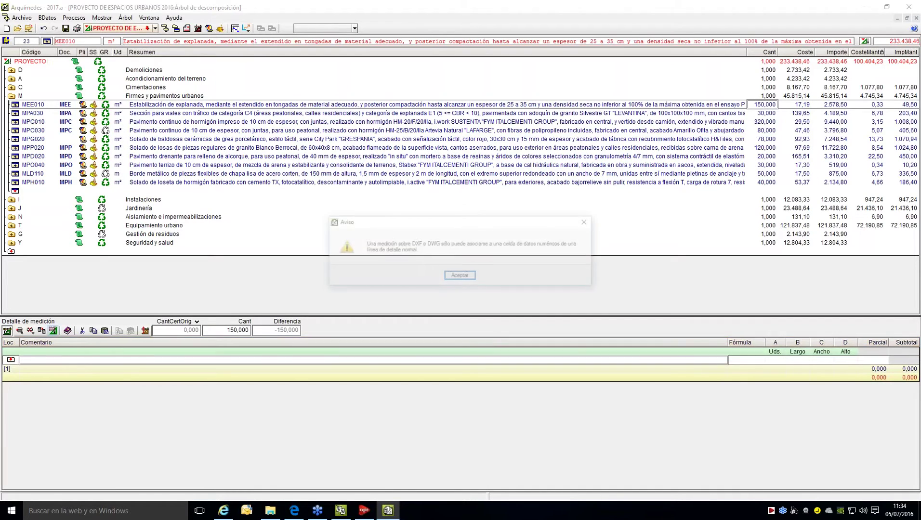
pyautogui.click(459, 277)
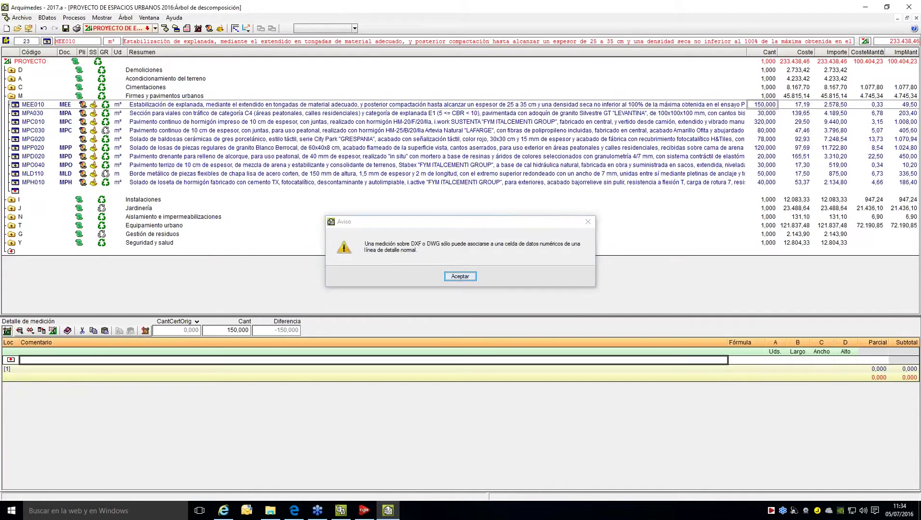
pyautogui.click(52, 331)
pyautogui.click(459, 276)
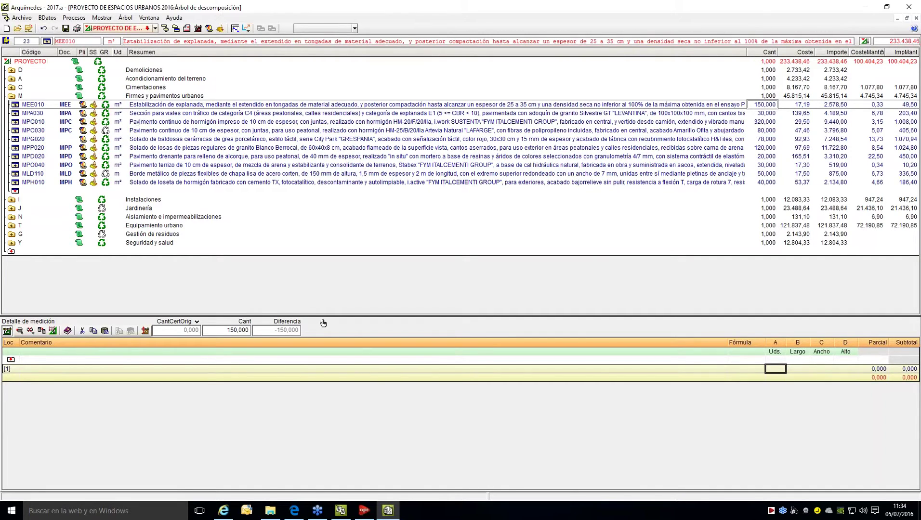
pyautogui.click(774, 361)
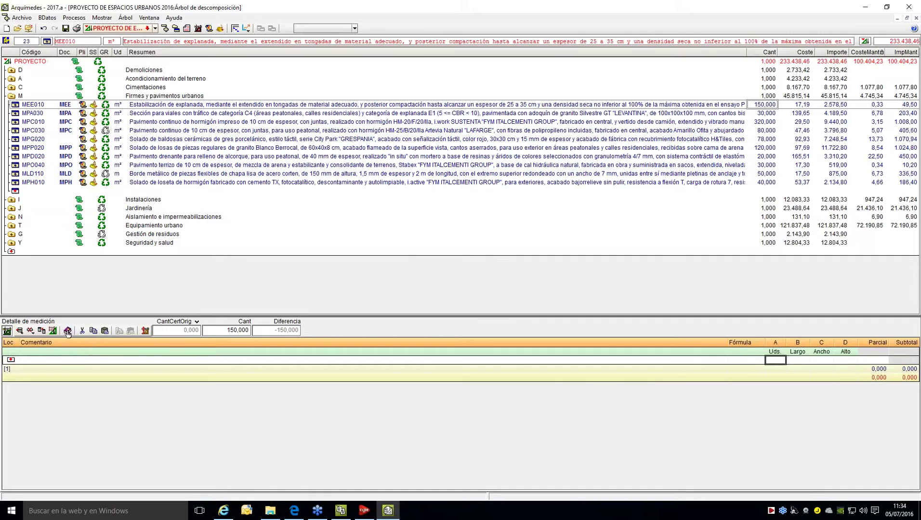
pyautogui.click(145, 330)
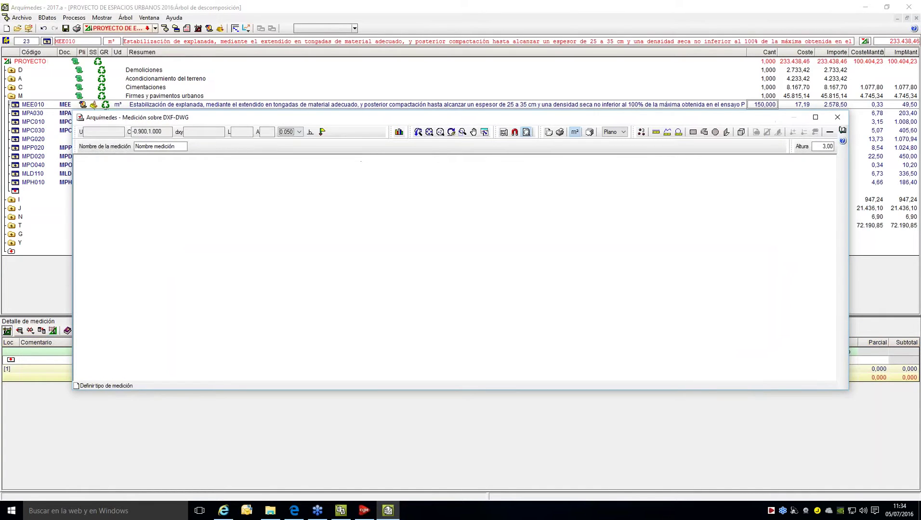
pyautogui.moveTo(71, 111); pyautogui.dragTo(304, 127)
pyautogui.moveTo(422, 136); pyautogui.dragTo(242, 96)
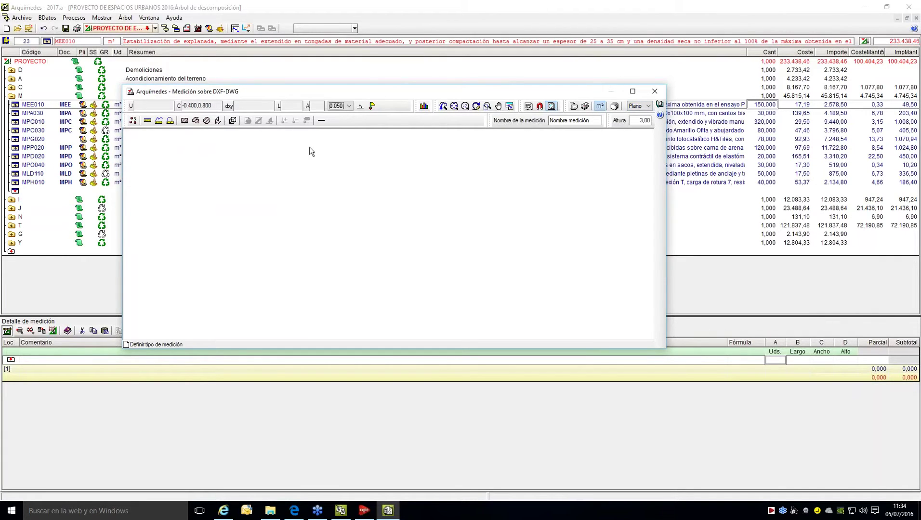
pyautogui.click(655, 91)
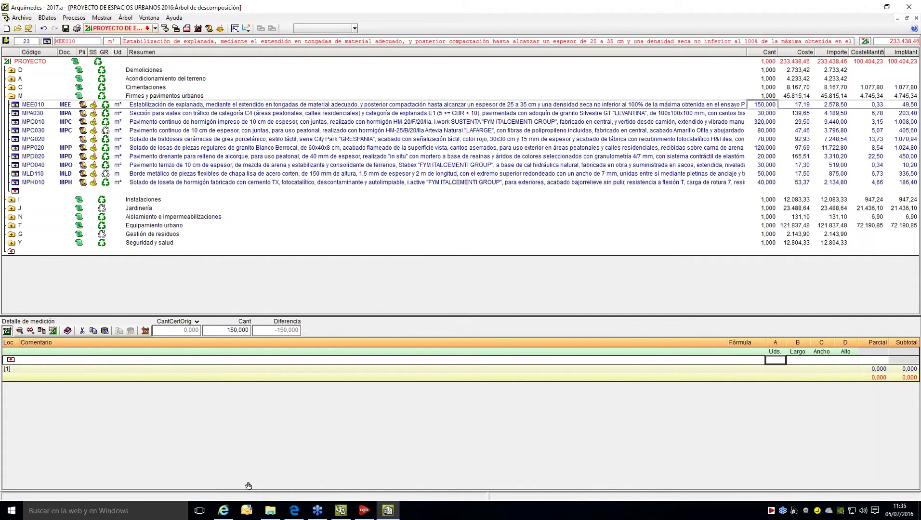
# Step: Switch to the Edge browser and look through the CYPE Ingenieros YouTube channel's videos and playlists
pyautogui.click(294, 512)
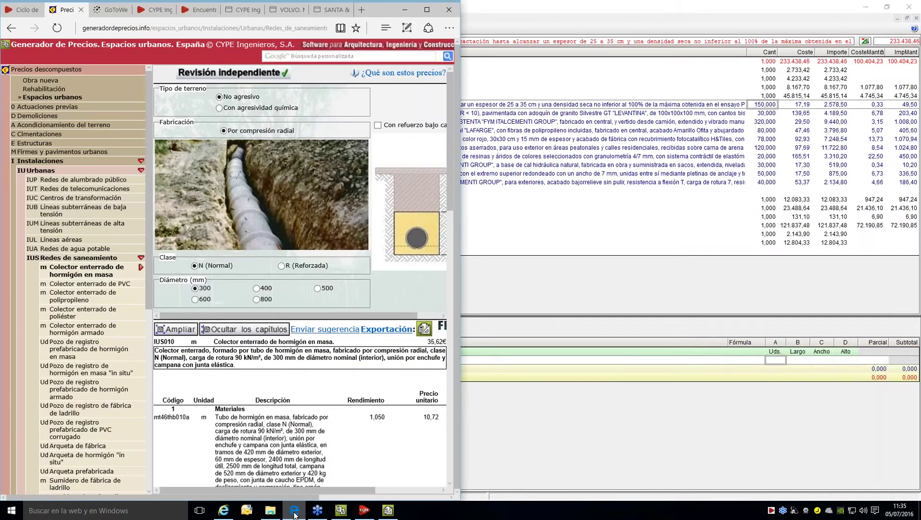
pyautogui.click(427, 9)
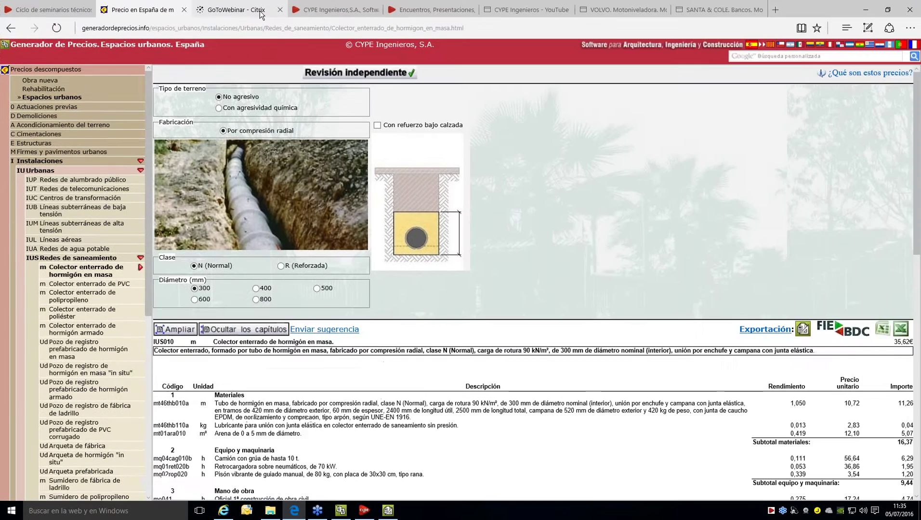
pyautogui.click(350, 11)
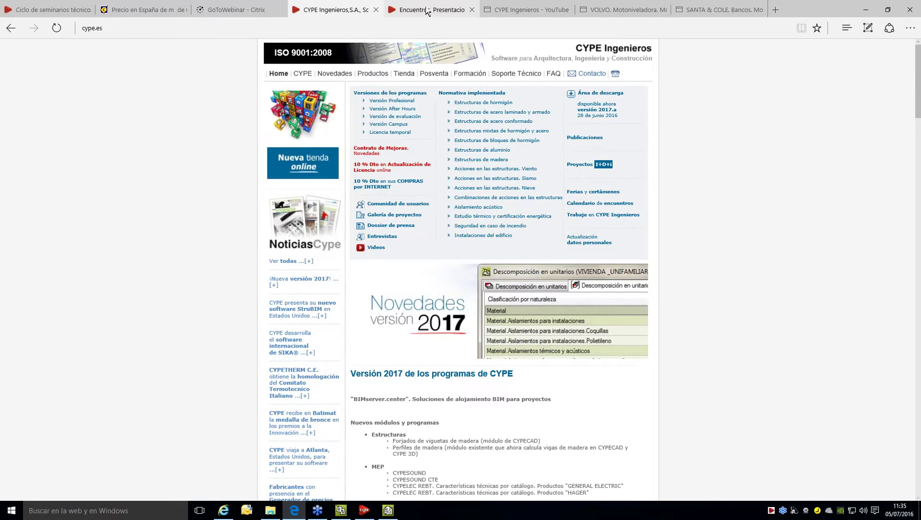
pyautogui.click(526, 10)
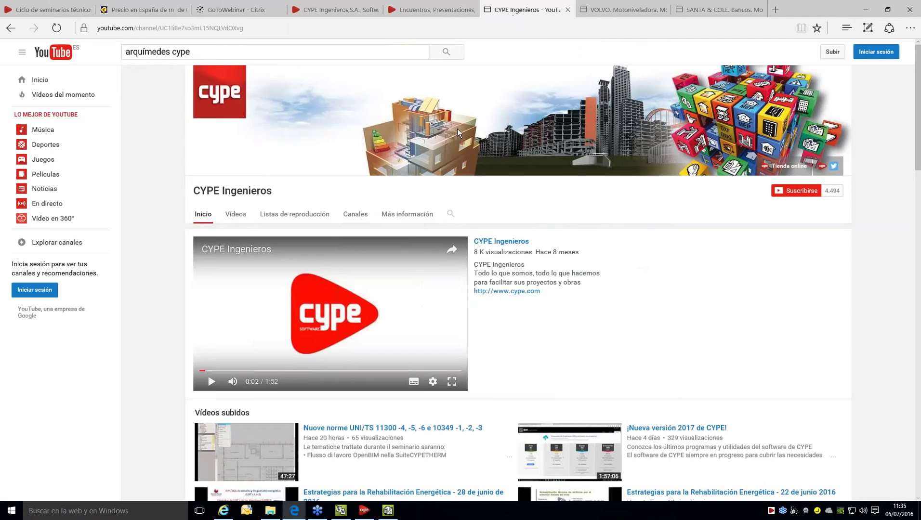
pyautogui.scroll(-2, 467, 388)
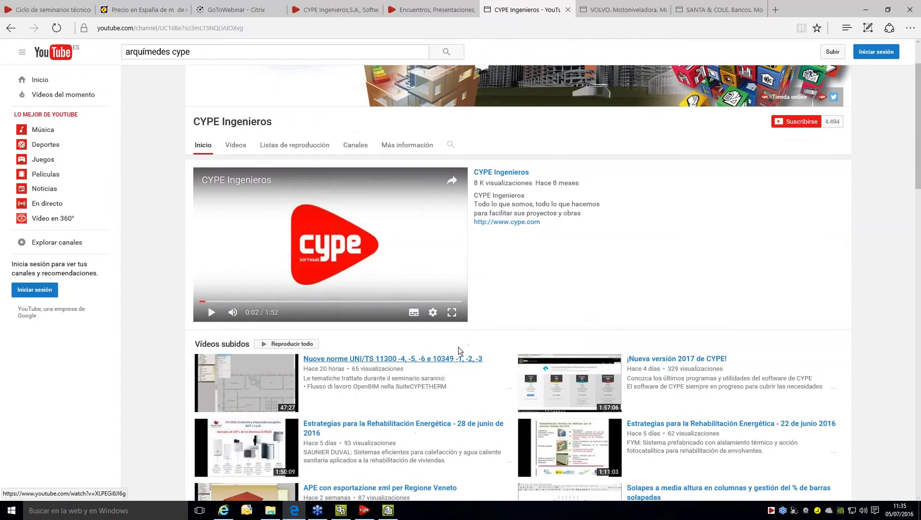
pyautogui.scroll(2, 465, 240)
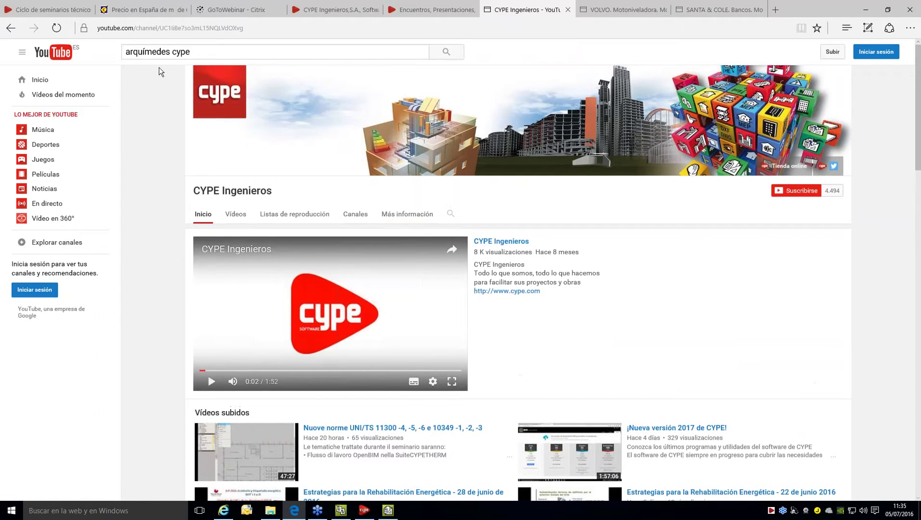
pyautogui.scroll(-7, 516, 287)
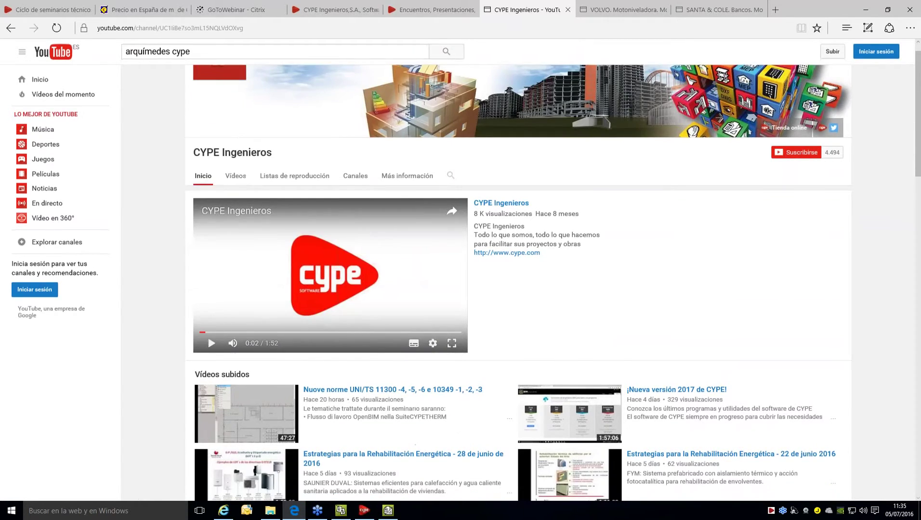
pyautogui.scroll(-4, 516, 287)
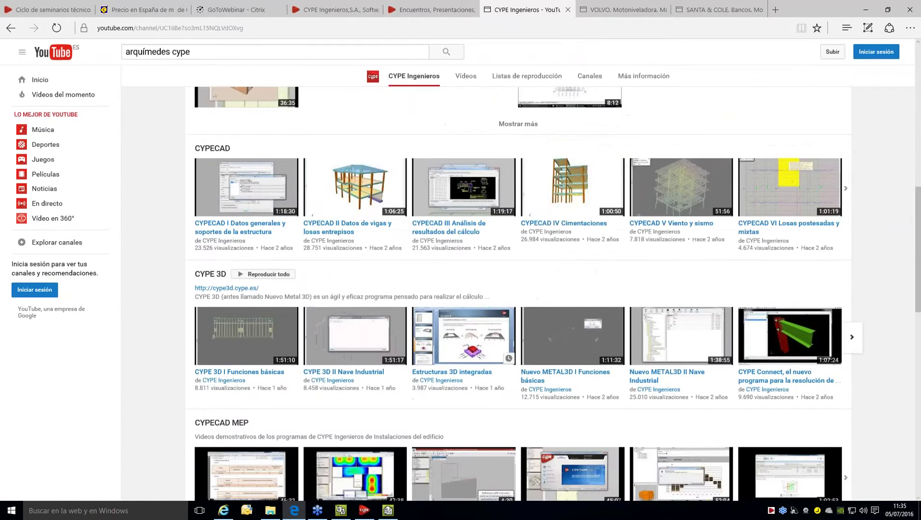
pyautogui.scroll(11, 337, 231)
pyautogui.click(299, 215)
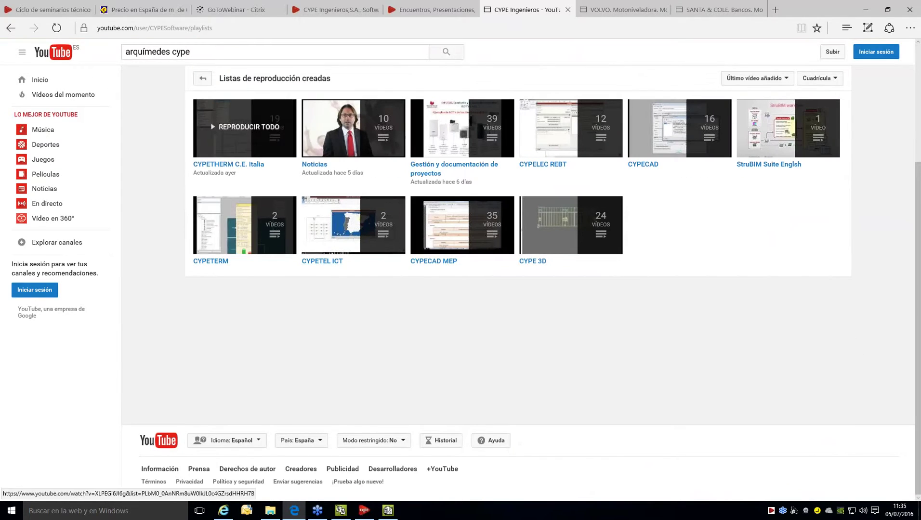
# Step: Search YouTube for "arquímedes cype REVIT"
pyautogui.click(220, 55)
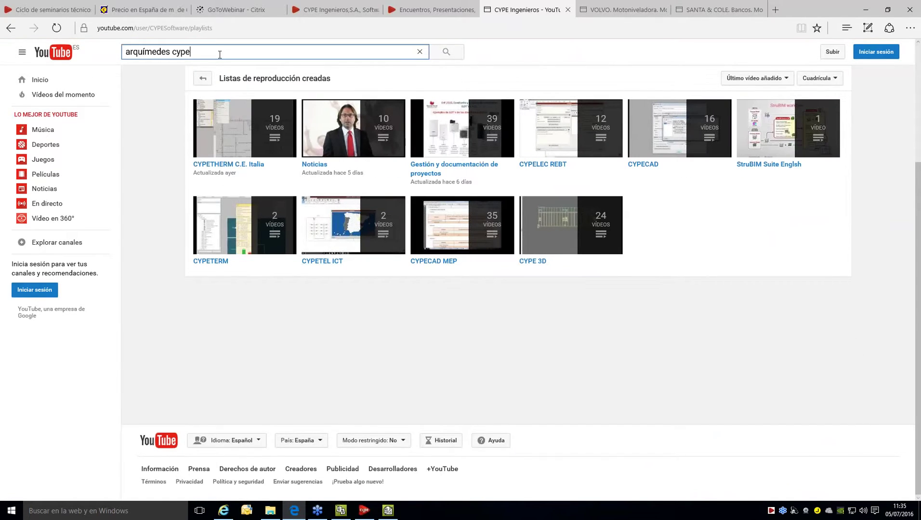
pyautogui.write('REVIT')
pyautogui.press('Return')
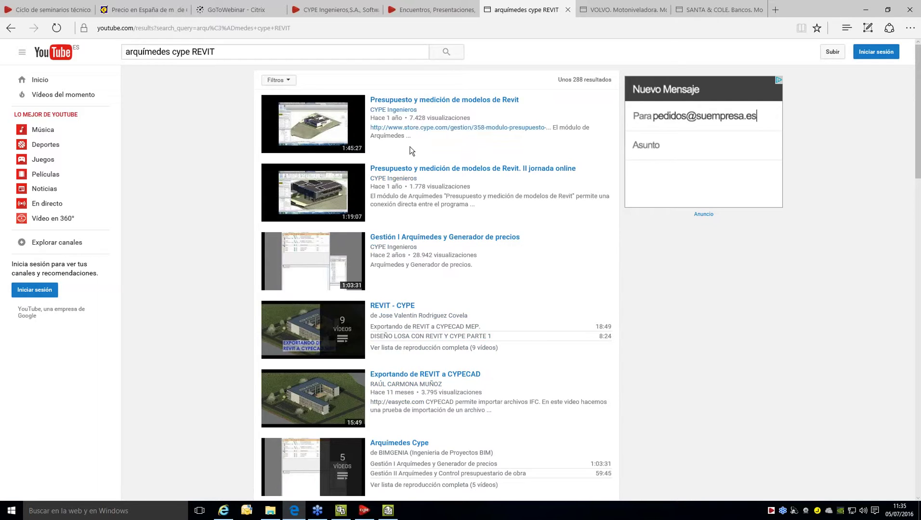
# Step: Remove REVIT from the search terms and search YouTube for "arquímedes cype"
pyautogui.moveTo(216, 53); pyautogui.dragTo(191, 55)
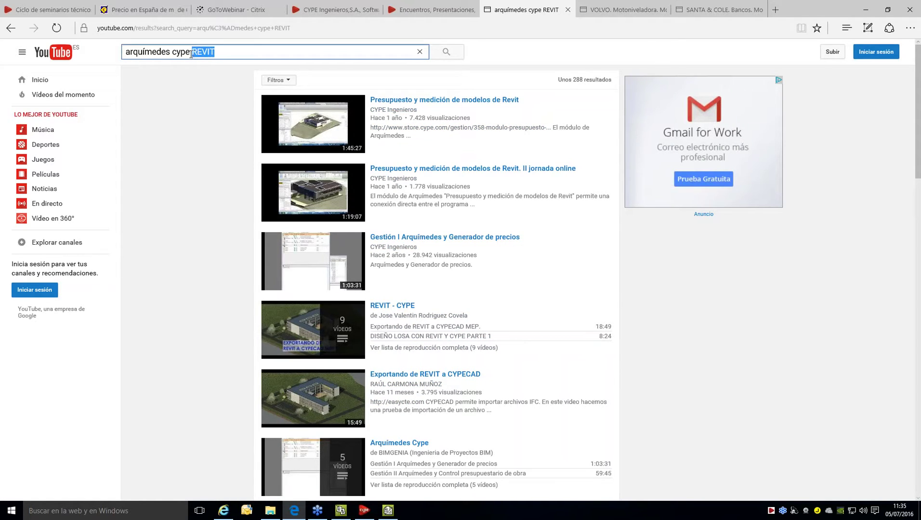
pyautogui.press('BackSpace')
pyautogui.press('Return')
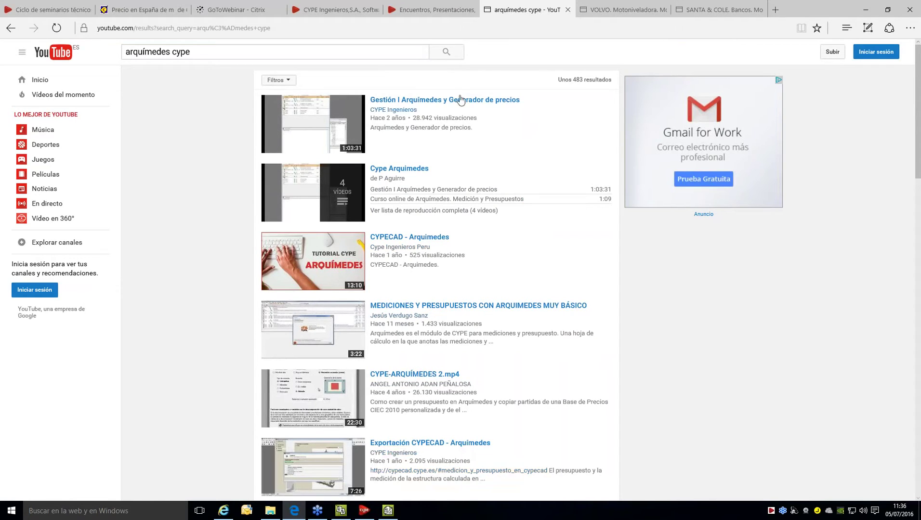
# Step: Show CYPE's training events calendar on its website and look through the events by CYPE and by Entidades colaboradoras
pyautogui.click(331, 10)
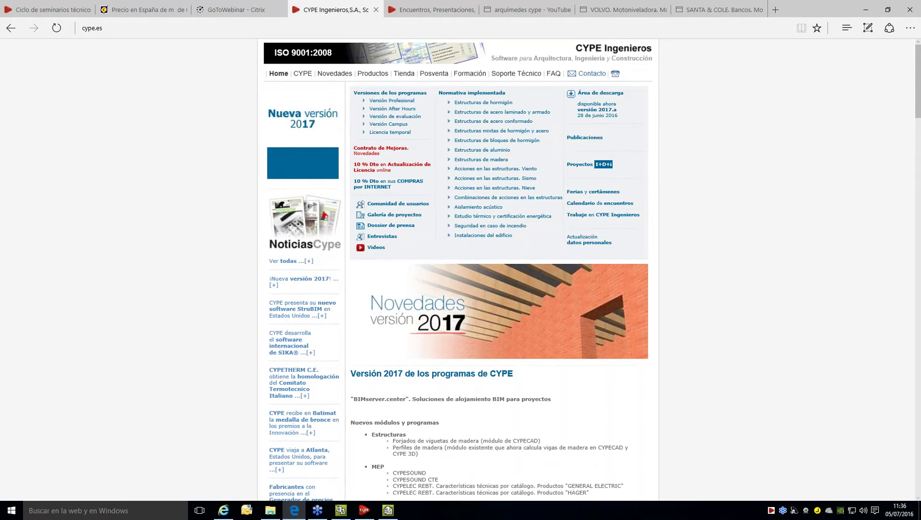
pyautogui.click(590, 206)
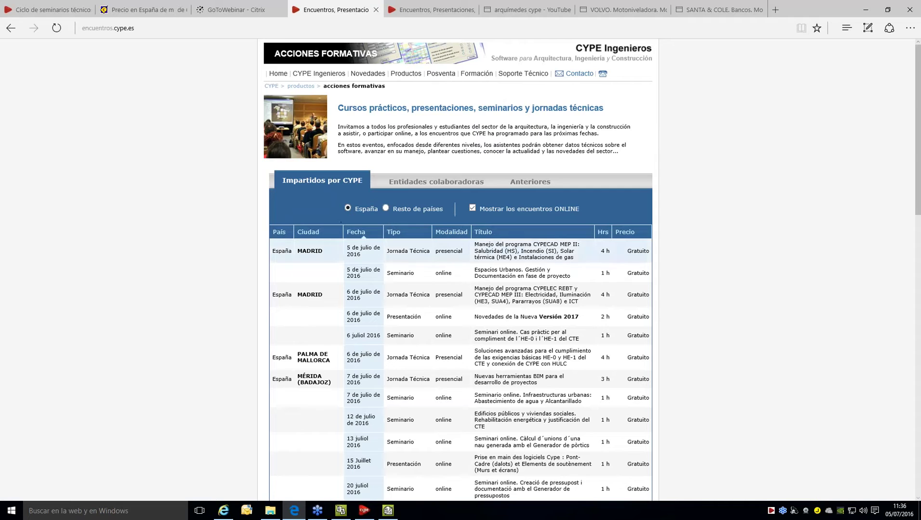
pyautogui.scroll(-1, 448, 321)
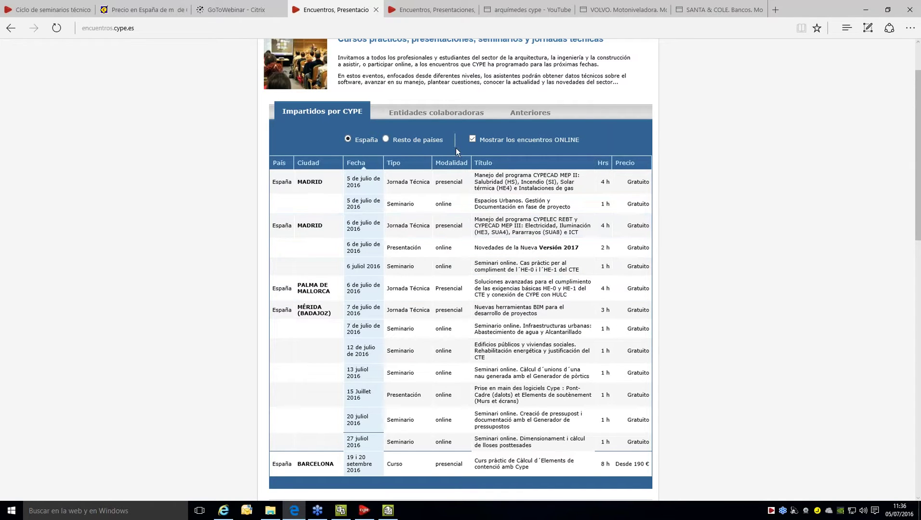
pyautogui.click(423, 115)
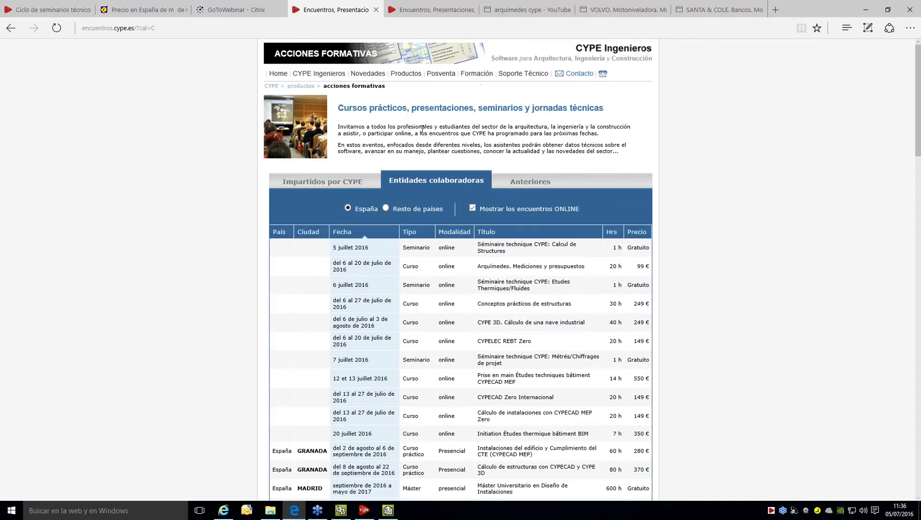
pyautogui.scroll(-7, 537, 289)
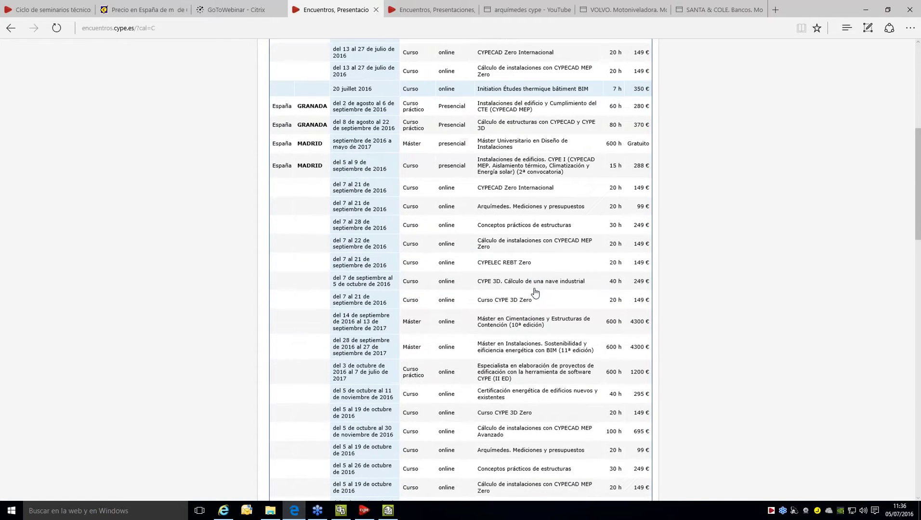
pyautogui.scroll(8, 536, 292)
# Step: Return to Arquímedes, expand item MEE010 to view its decomposition and collapse it again
pyautogui.click(865, 10)
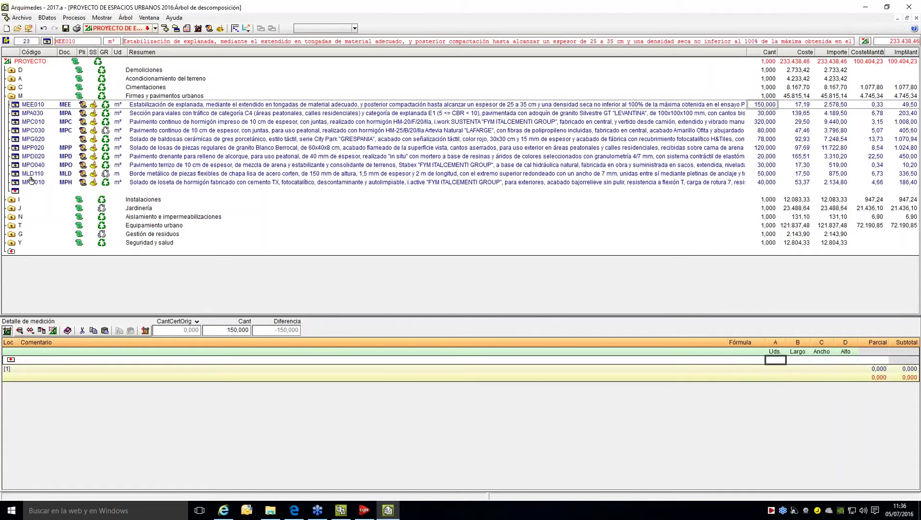
pyautogui.click(15, 105)
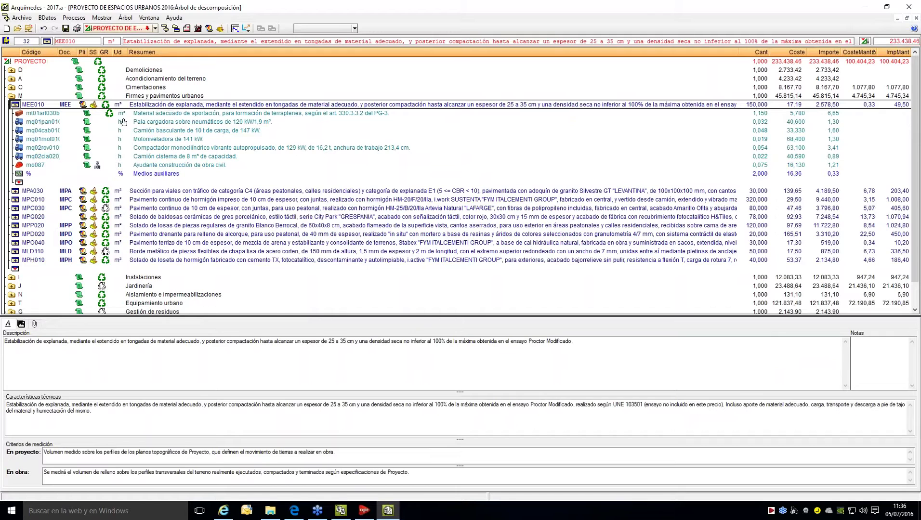
pyautogui.click(15, 105)
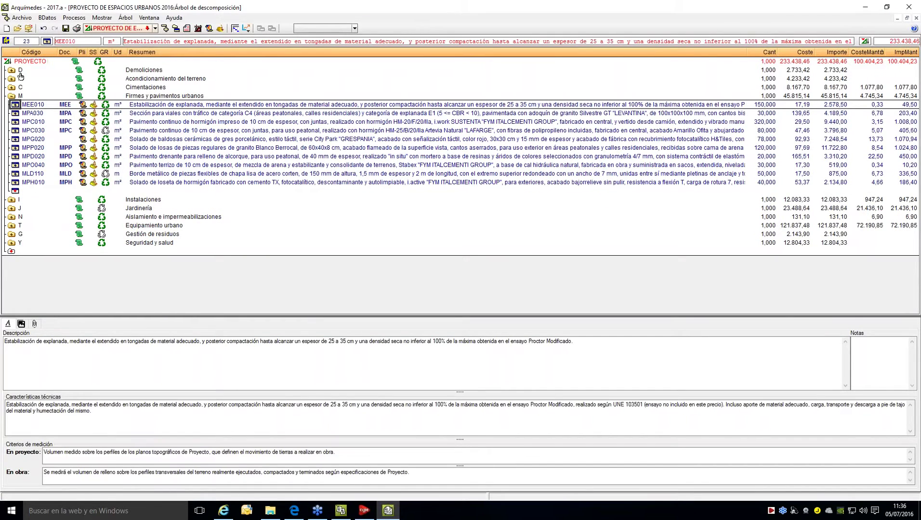
# Step: Generate the Pliego de condiciones del Generador de Precios for a Para la Administración Pública project and open its preview
pyautogui.click(21, 17)
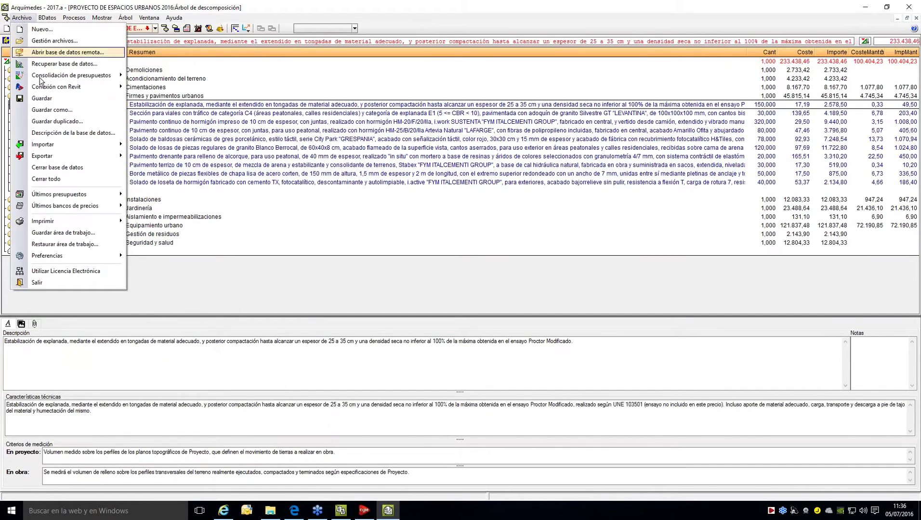
pyautogui.moveTo(80, 217)
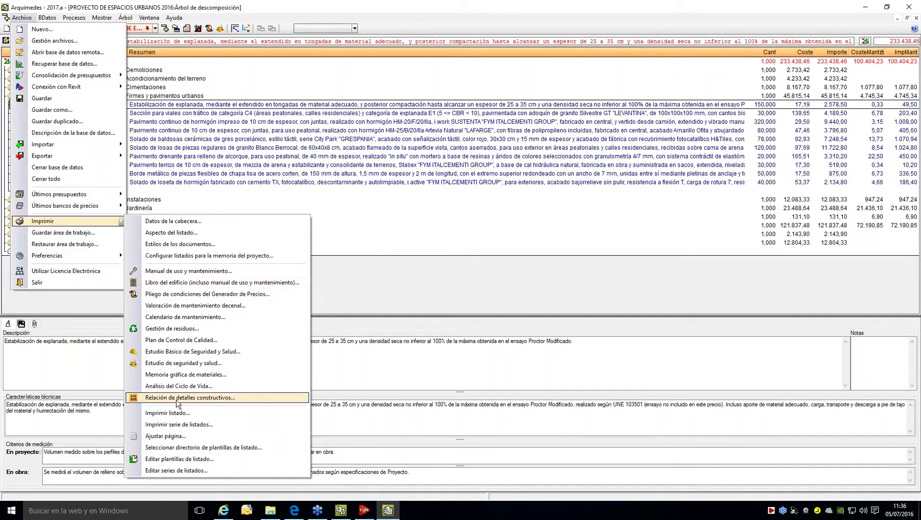
pyautogui.click(201, 294)
pyautogui.click(403, 328)
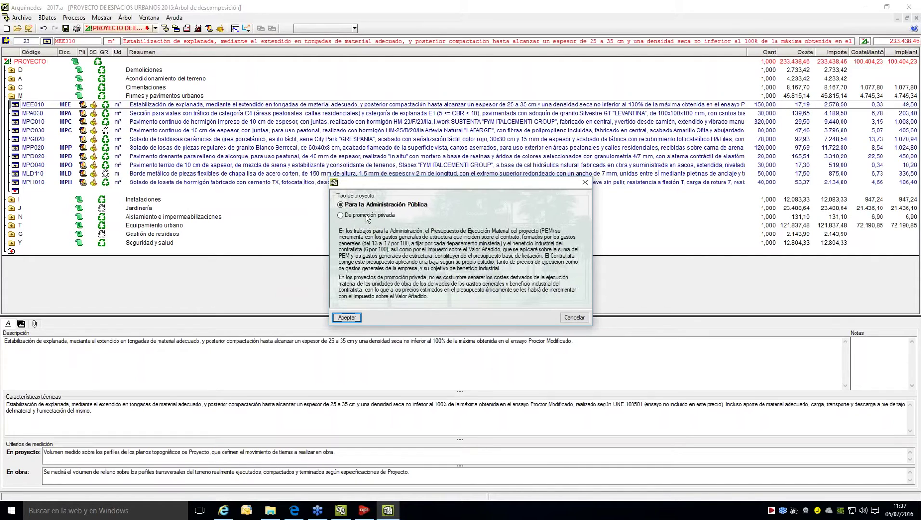
pyautogui.click(352, 318)
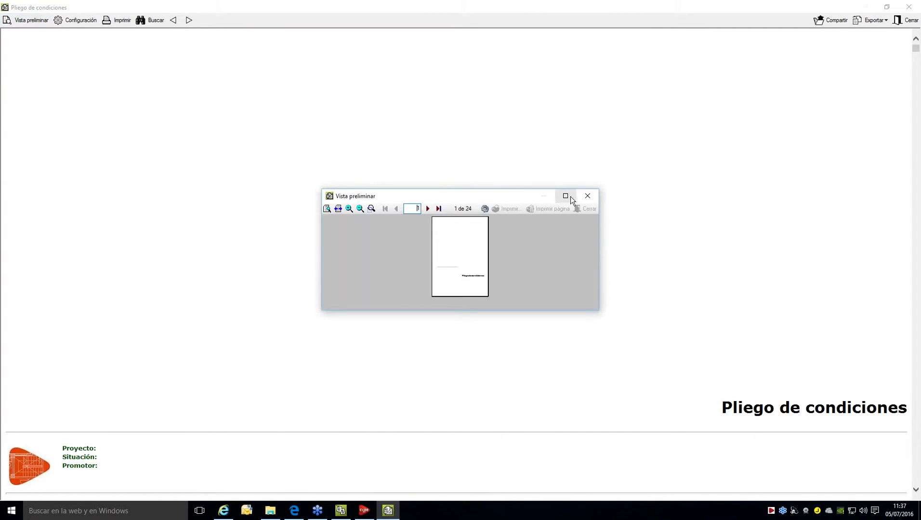
# Step: Maximize the preview and page through the Pliego de condiciones as far as page 26, the prescriptions for execution by work unit
pyautogui.click(567, 196)
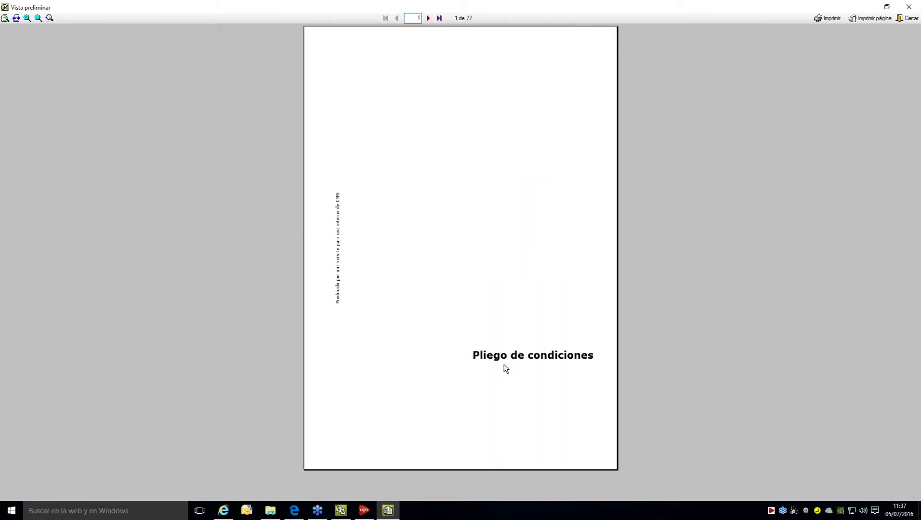
pyautogui.click(432, 19)
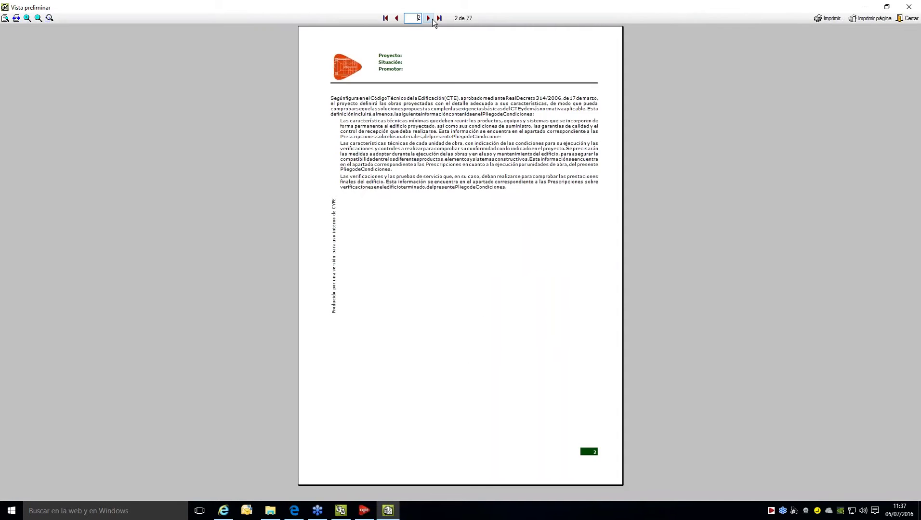
pyautogui.click(431, 20)
pyautogui.click(429, 19)
pyautogui.click(428, 18)
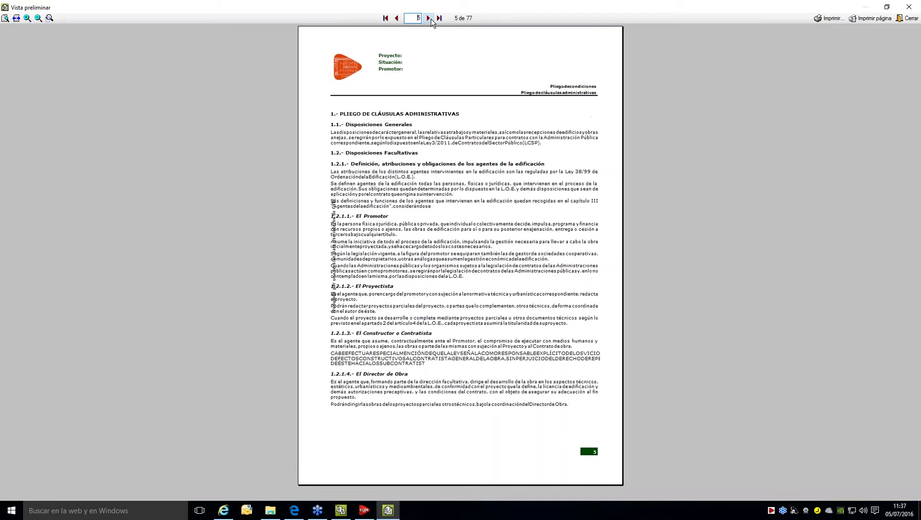
pyautogui.click(428, 18)
pyautogui.click(429, 18)
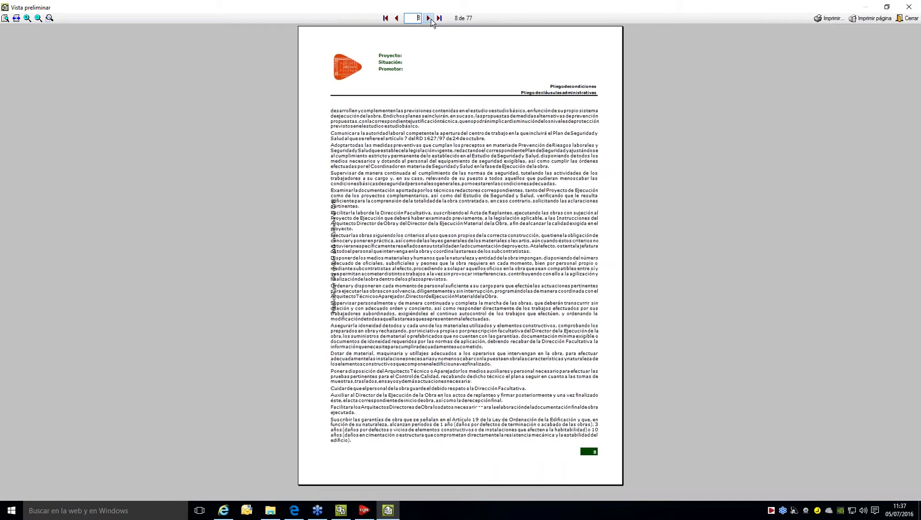
pyautogui.click(428, 18)
pyautogui.click(429, 18)
pyautogui.click(429, 18)
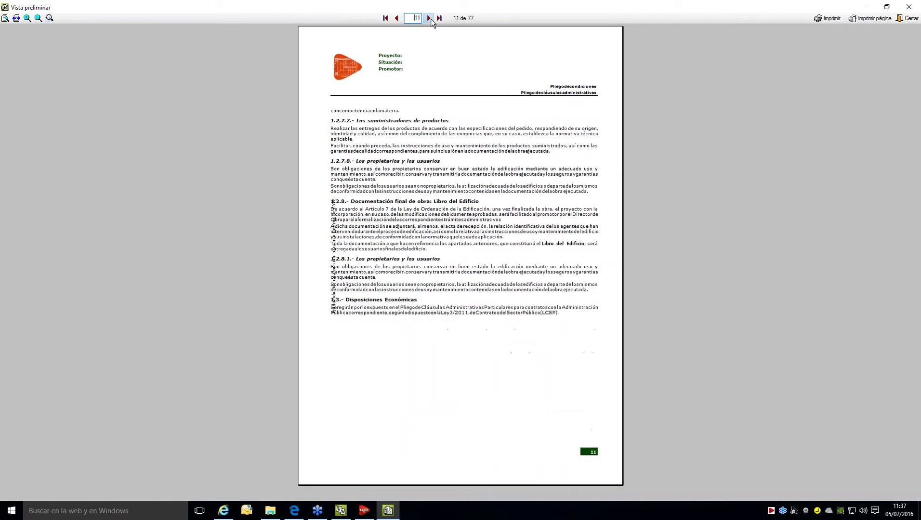
pyautogui.click(429, 19)
pyautogui.click(429, 18)
pyautogui.click(428, 18)
pyautogui.click(429, 19)
pyautogui.click(428, 19)
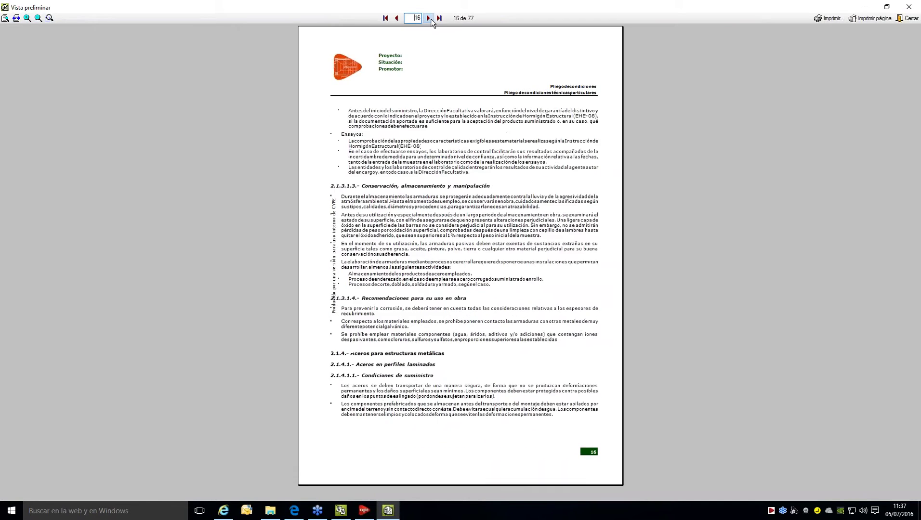
pyautogui.click(429, 18)
pyautogui.click(428, 18)
pyautogui.click(429, 18)
pyautogui.click(429, 18)
pyautogui.click(428, 18)
pyautogui.click(428, 18)
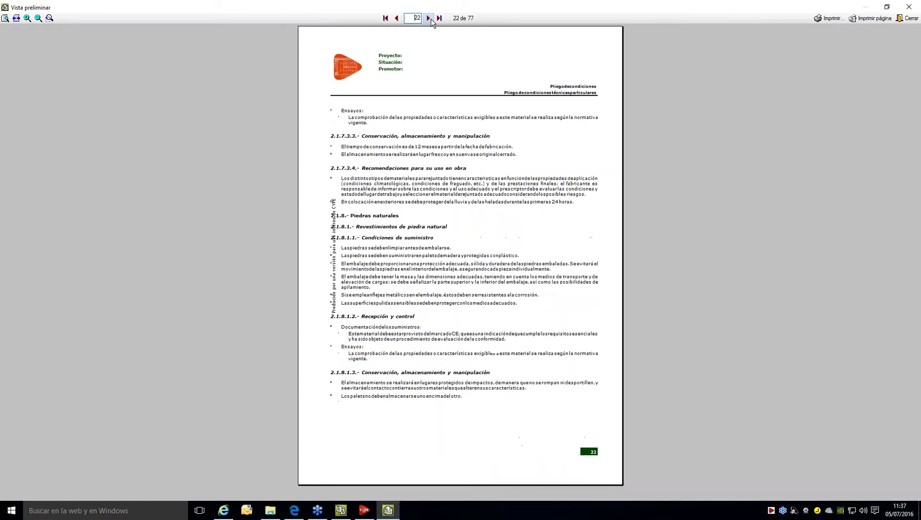
pyautogui.click(429, 19)
pyautogui.click(429, 18)
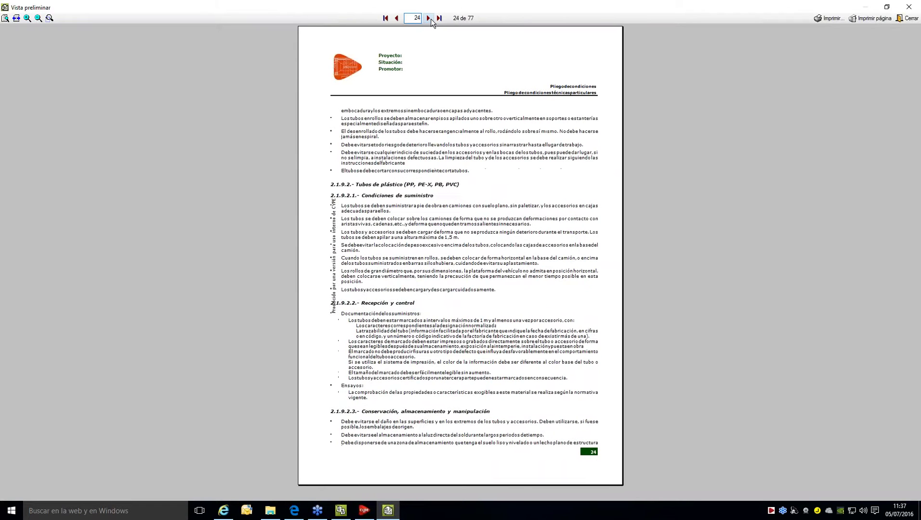
pyautogui.click(429, 19)
pyautogui.click(429, 18)
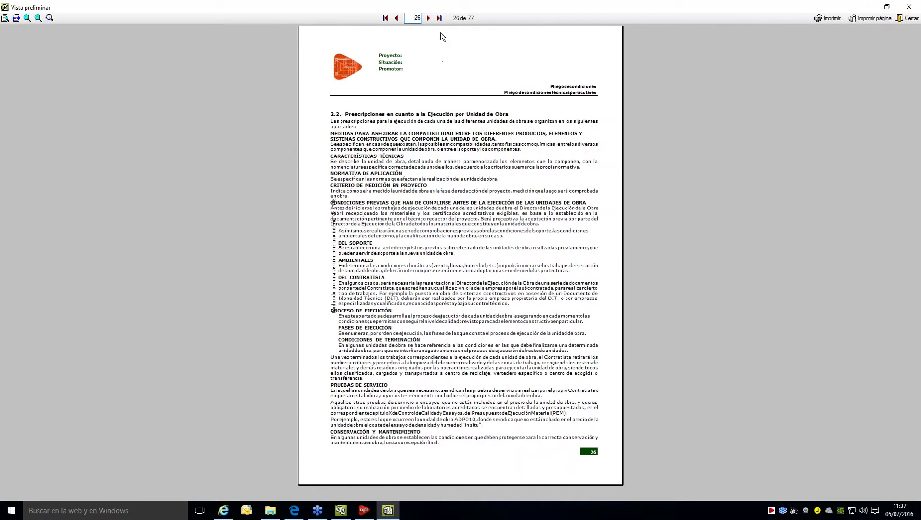
# Step: Look through the individual work-unit specifications up to page 29, then close the preview and the Pliego de condiciones
pyautogui.click(428, 19)
pyautogui.click(429, 18)
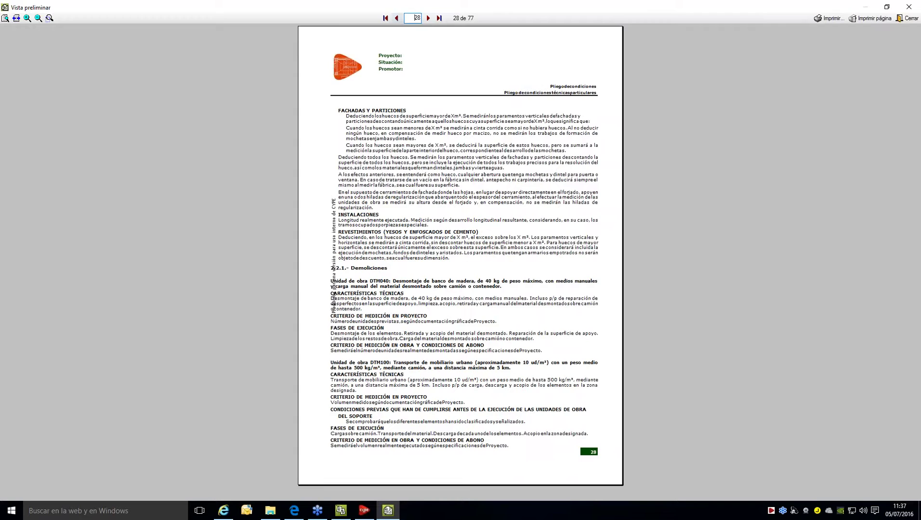
pyautogui.click(428, 18)
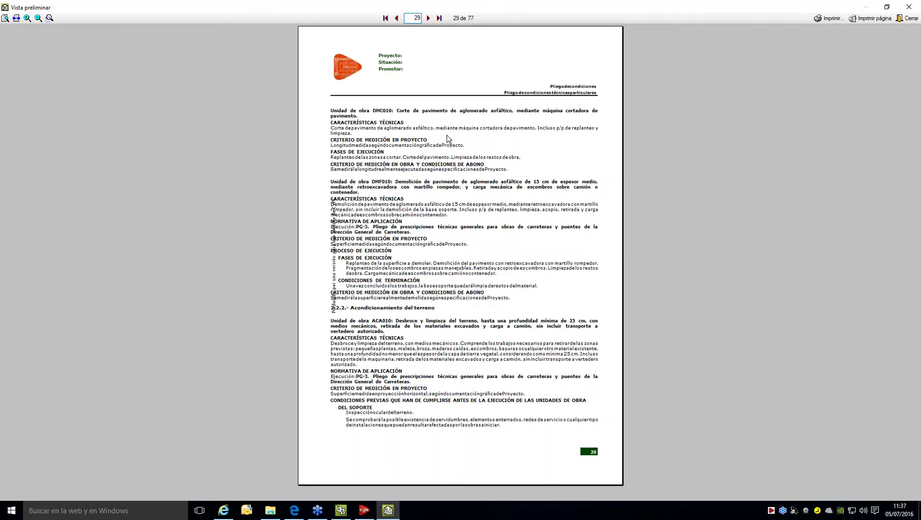
pyautogui.click(909, 7)
pyautogui.click(908, 8)
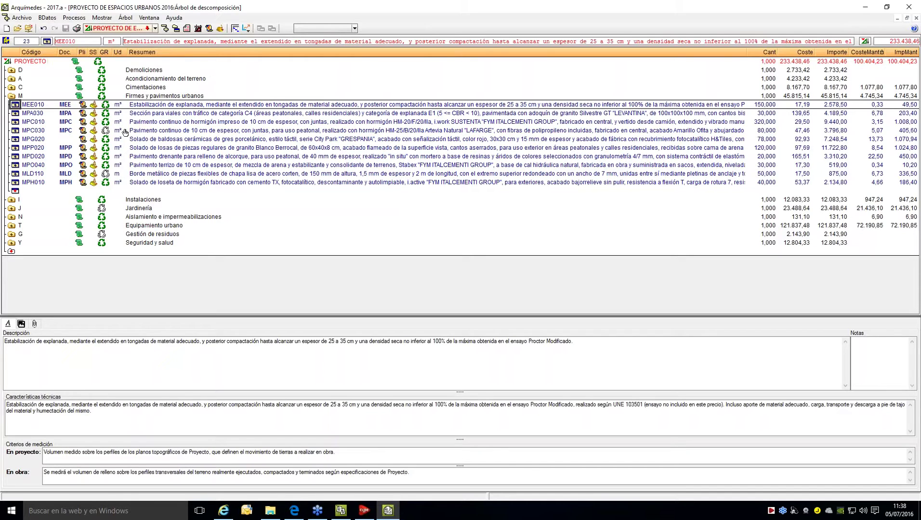
# Step: Generate the Manual de uso y mantenimiento, dismissing the list of undocumented items and accepting the program's introduction texts
pyautogui.click(22, 17)
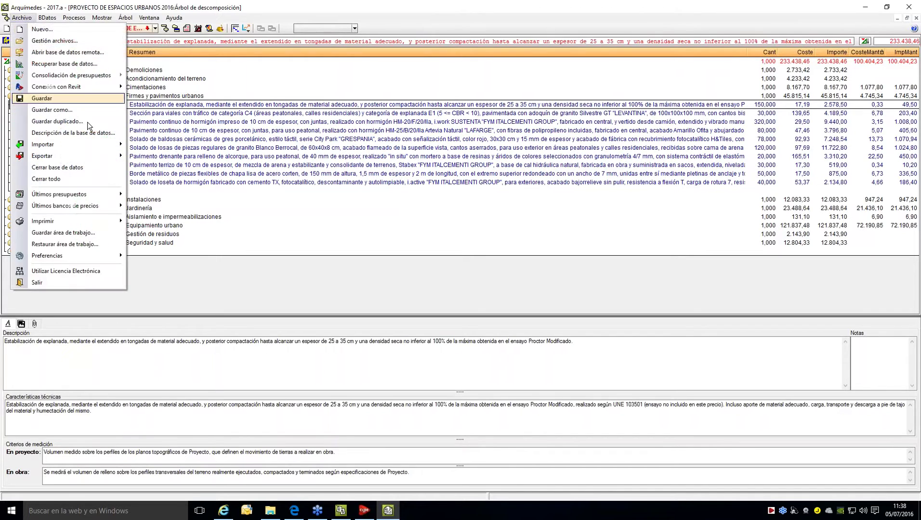
pyautogui.moveTo(94, 223)
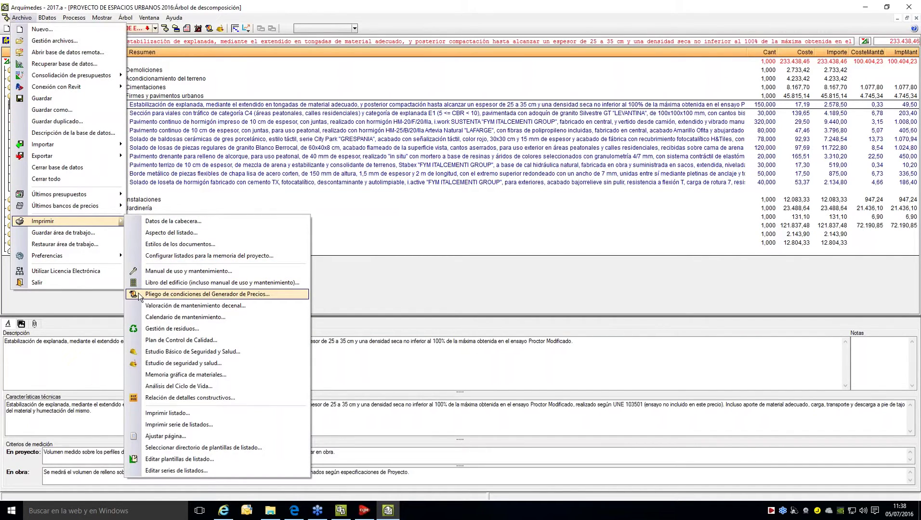
pyautogui.click(176, 272)
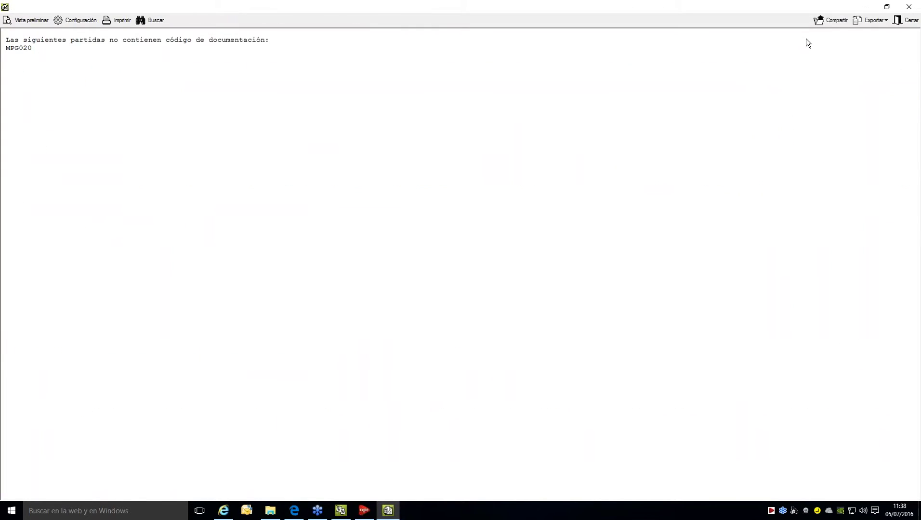
pyautogui.click(908, 22)
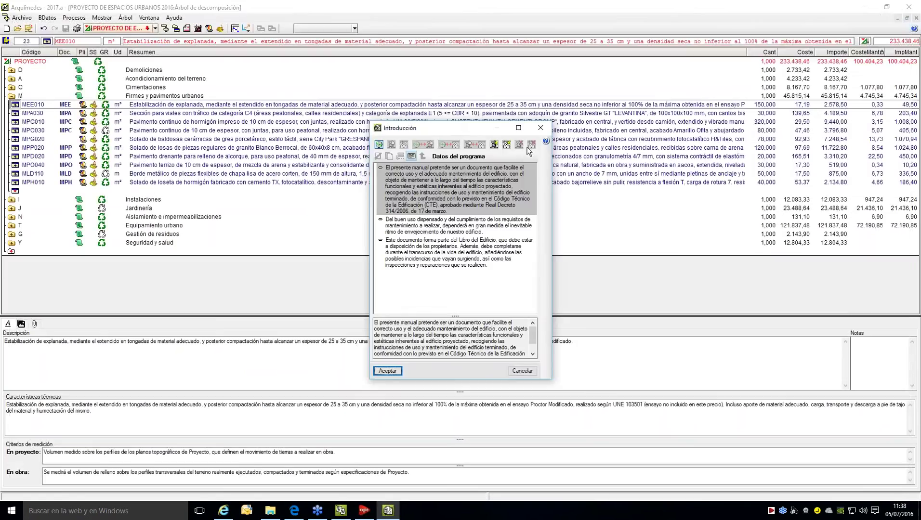
pyautogui.click(388, 371)
# Step: Look through the Manual de uso y mantenimiento from the introduction to the urban equipment chapter and close it
pyautogui.scroll(-20, 357, 254)
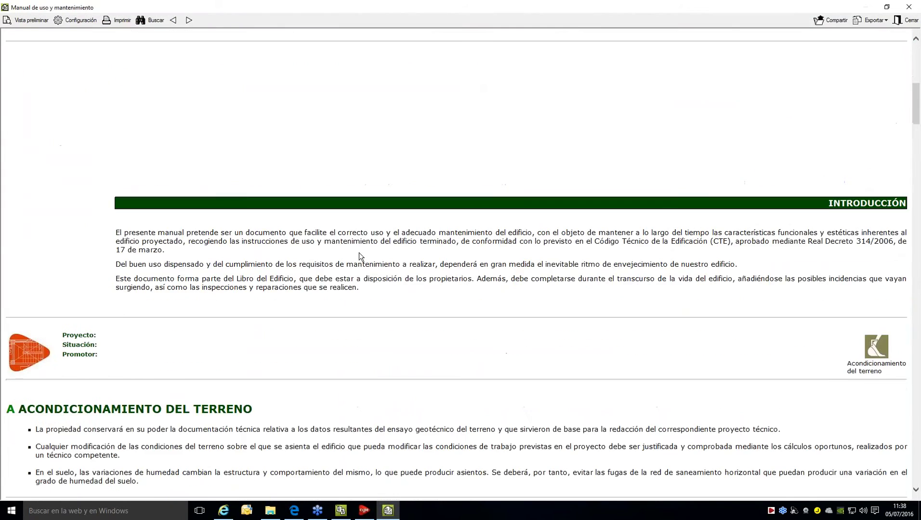
pyautogui.scroll(-20, 201, 246)
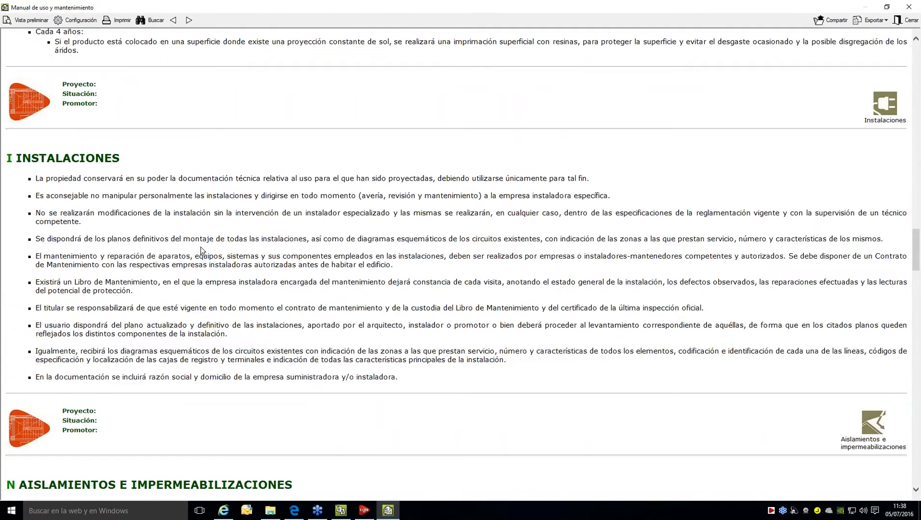
pyautogui.scroll(-20, 200, 248)
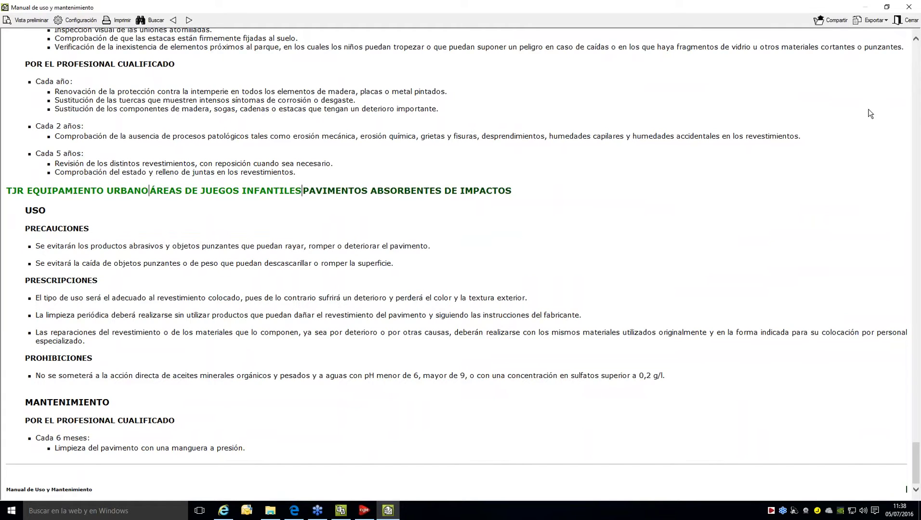
pyautogui.click(907, 20)
# Step: Generate the Gestión de residuos study, accepting the default calculation parameters for the fianza and other management costs
pyautogui.click(22, 17)
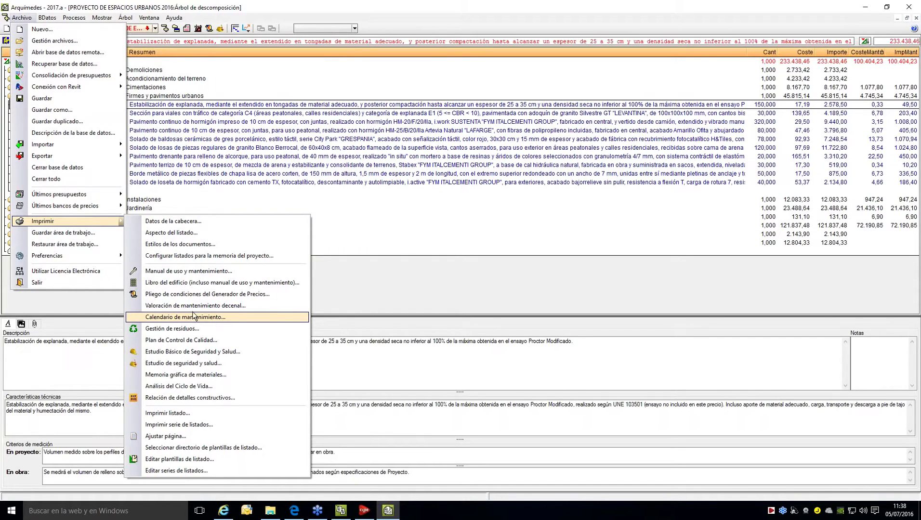
pyautogui.click(184, 330)
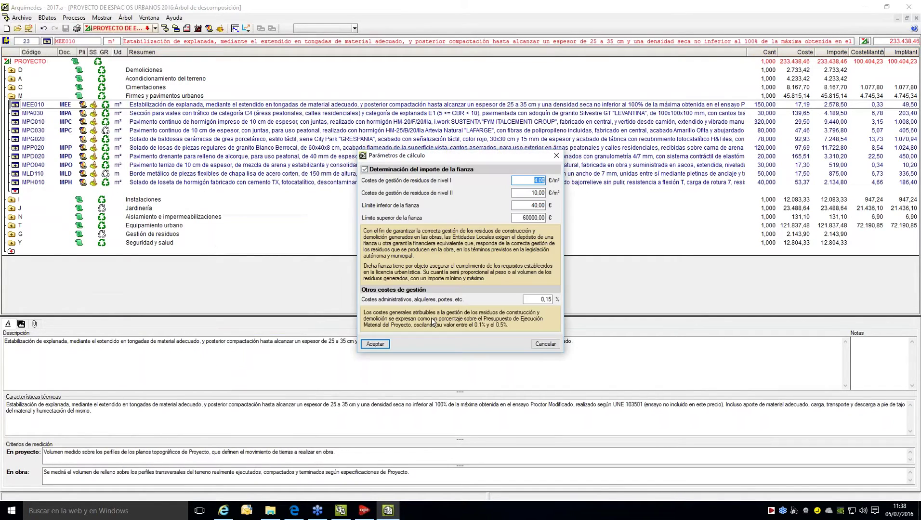
pyautogui.click(388, 343)
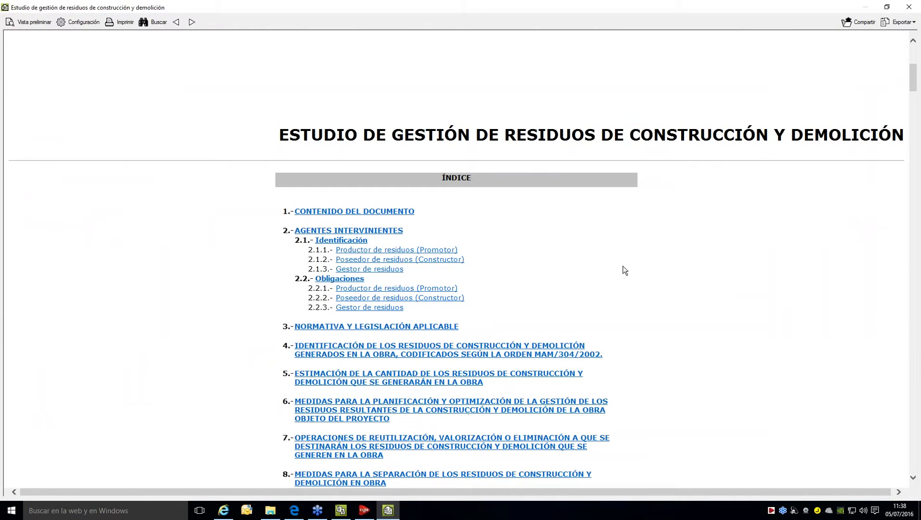
# Step: Examine the waste separation table in section 8 of the study and the fianza calculation in section 11
pyautogui.moveTo(913, 85); pyautogui.dragTo(909, 396)
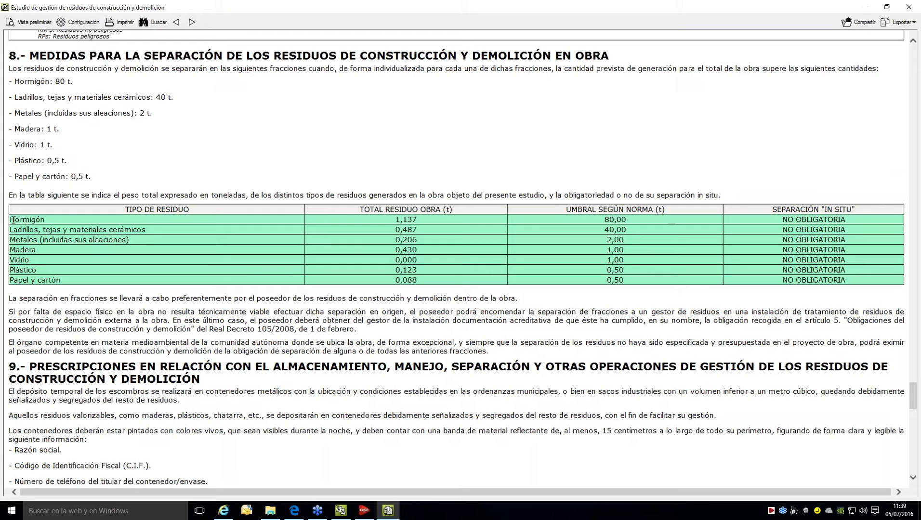
pyautogui.moveTo(13, 219); pyautogui.dragTo(80, 284)
pyautogui.click(68, 261)
pyautogui.moveTo(605, 219); pyautogui.dragTo(624, 249)
pyautogui.click(623, 250)
pyautogui.scroll(-3, 815, 271)
pyautogui.scroll(1, 815, 272)
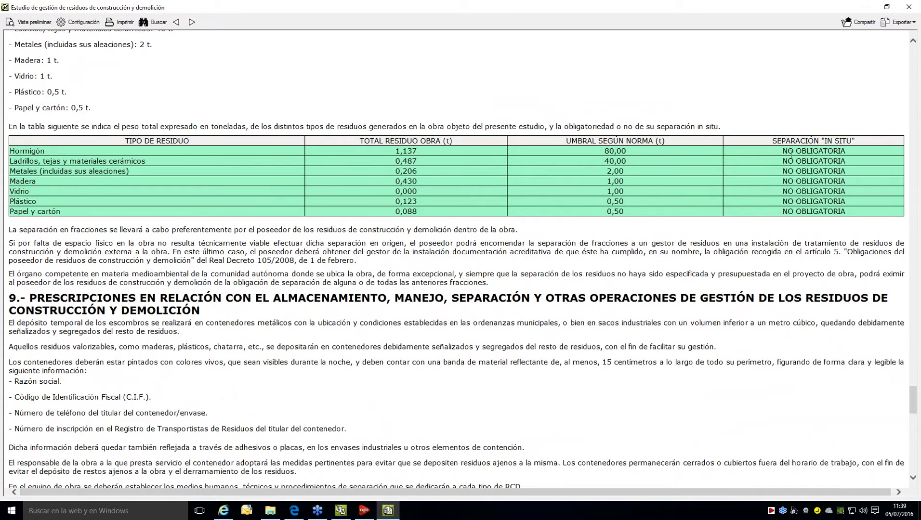
pyautogui.scroll(7, 791, 155)
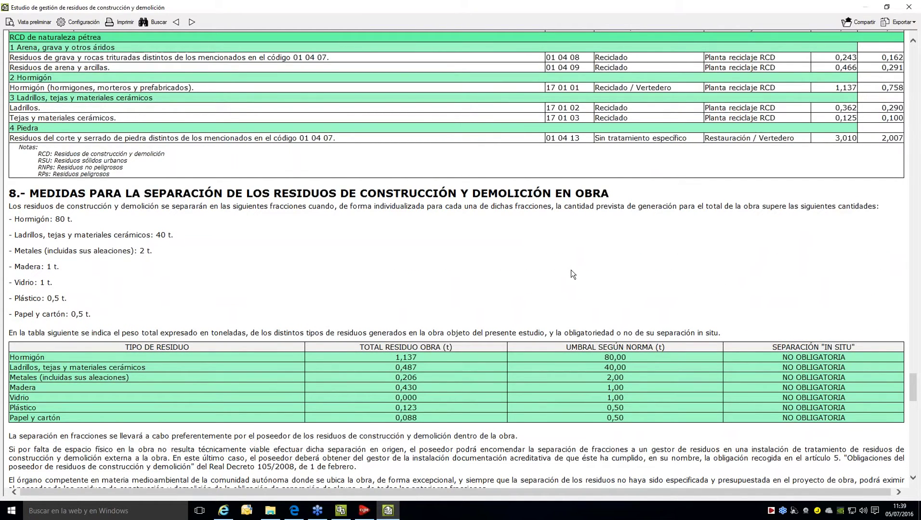
pyautogui.scroll(-7, 575, 266)
pyautogui.scroll(-20, 579, 262)
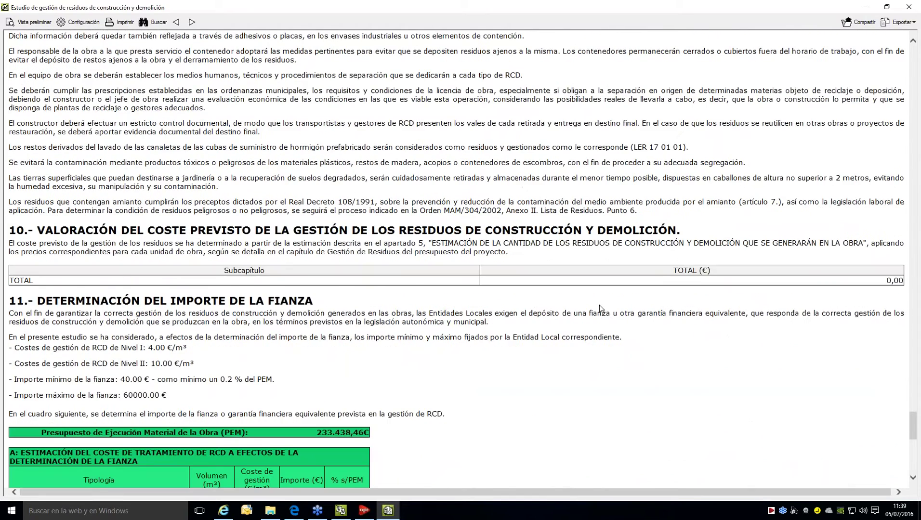
pyautogui.scroll(-3, 599, 306)
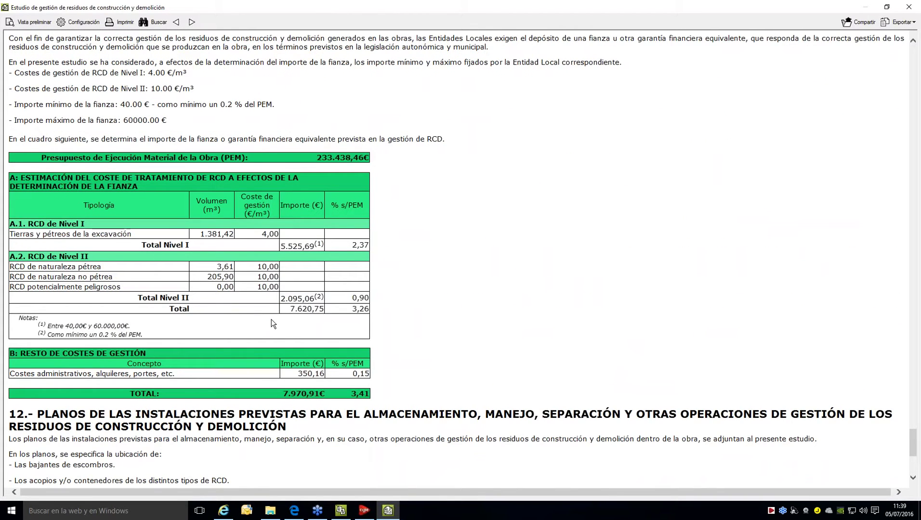
# Step: Show the export formats available for the waste management study and close the document
pyautogui.click(903, 22)
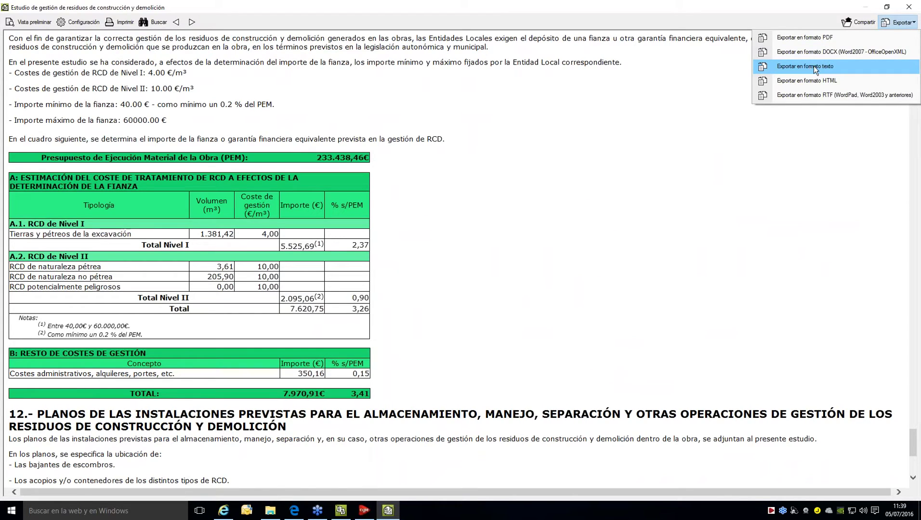
pyautogui.click(838, 80)
pyautogui.click(908, 7)
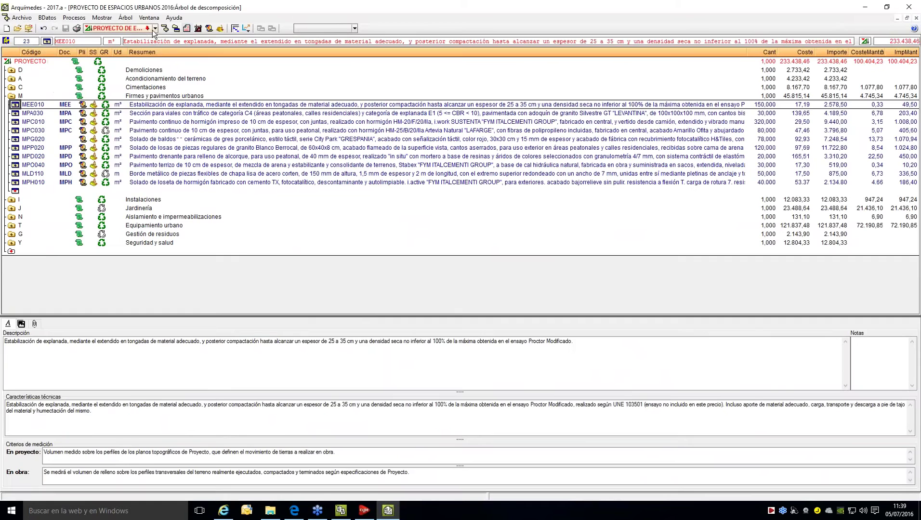
# Step: Generate the Análisis del Ciclo de Vida document for the project
pyautogui.click(22, 18)
pyautogui.moveTo(87, 219)
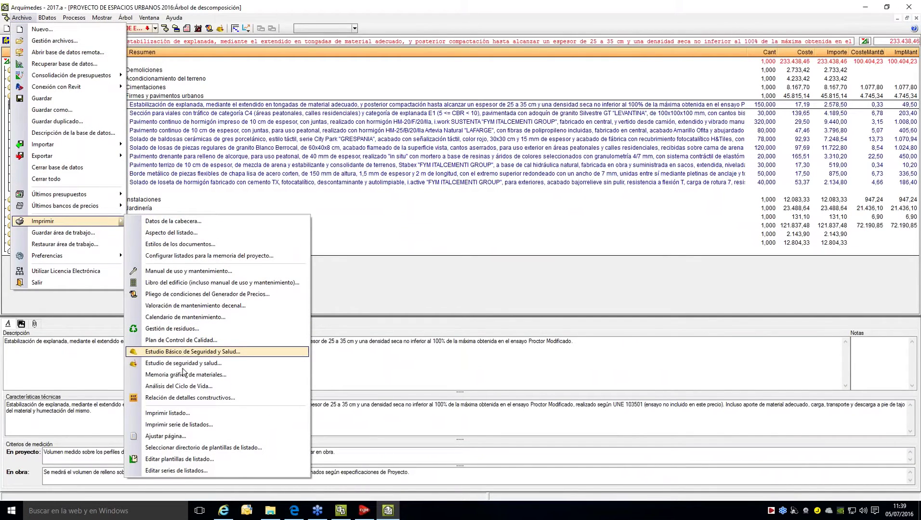
pyautogui.click(182, 386)
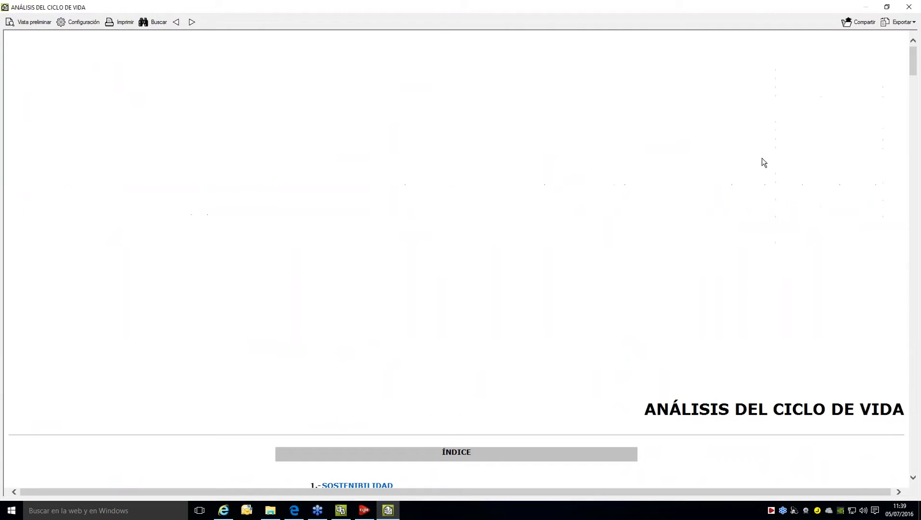
# Step: Examine the life-cycle results by chapter, covering the Energía incorporada table and the CO2 emissions table and charts
pyautogui.moveTo(912, 48); pyautogui.dragTo(911, 282)
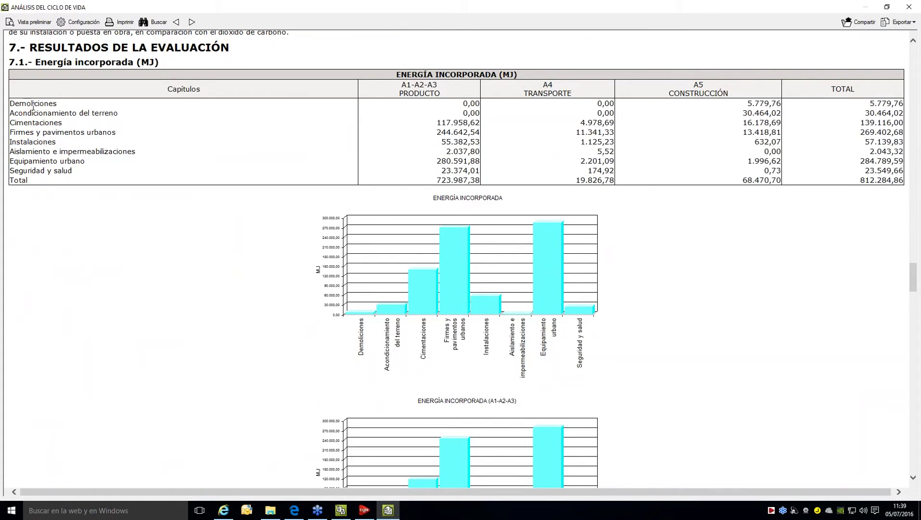
pyautogui.moveTo(32, 106); pyautogui.dragTo(78, 114)
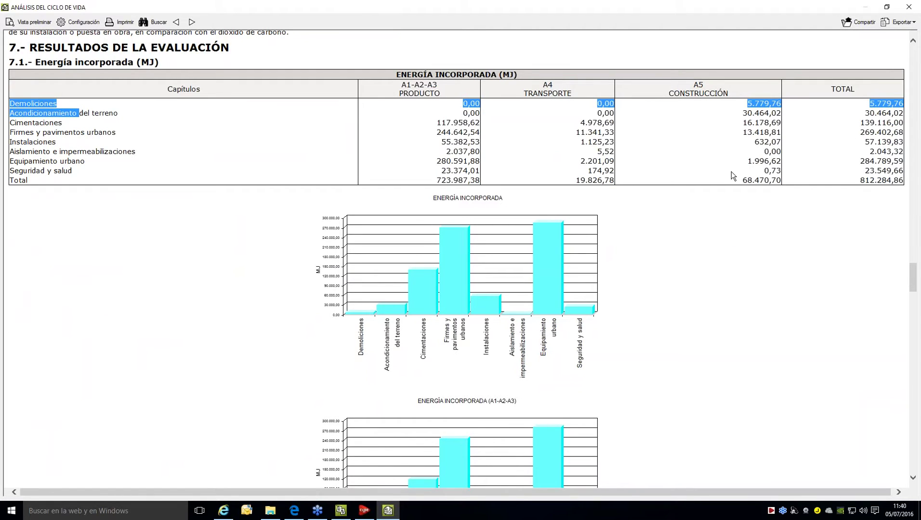
pyautogui.scroll(-15, 710, 198)
pyautogui.scroll(2, 626, 198)
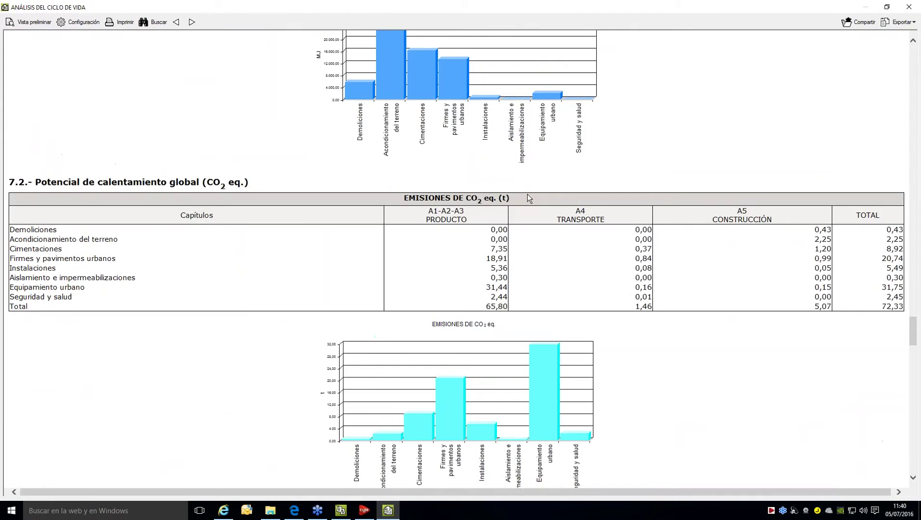
pyautogui.scroll(-15, 354, 241)
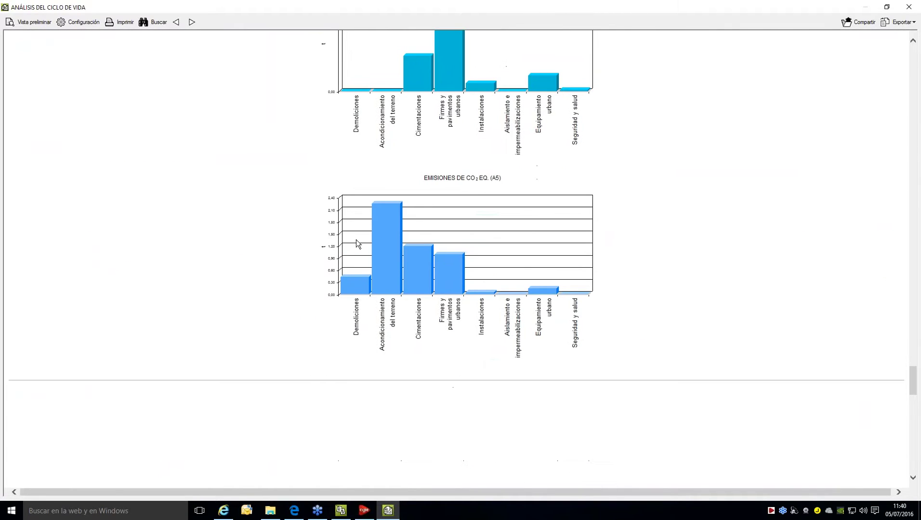
# Step: Compare the CO2 emissions table in section 7.2 with its charts for stages A1-A2-A3, A4 and A5, and close the life-cycle document
pyautogui.scroll(3, 356, 239)
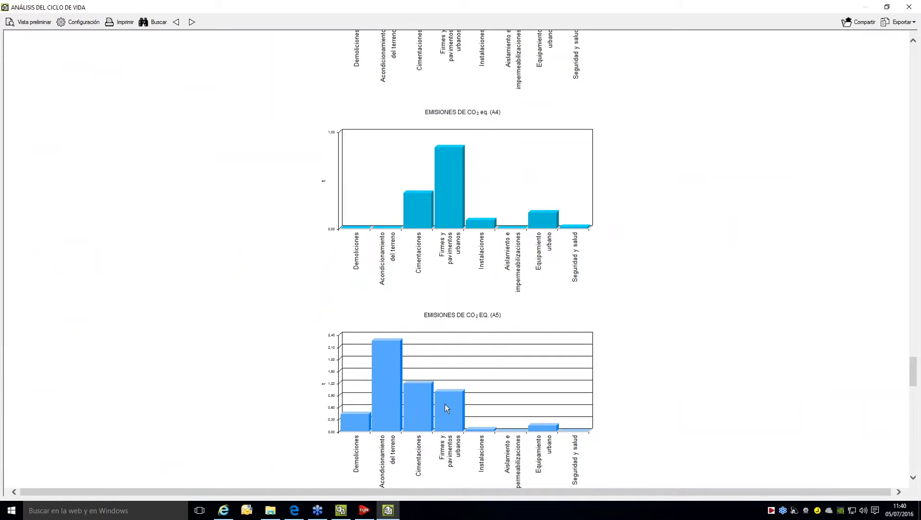
pyautogui.scroll(14, 474, 349)
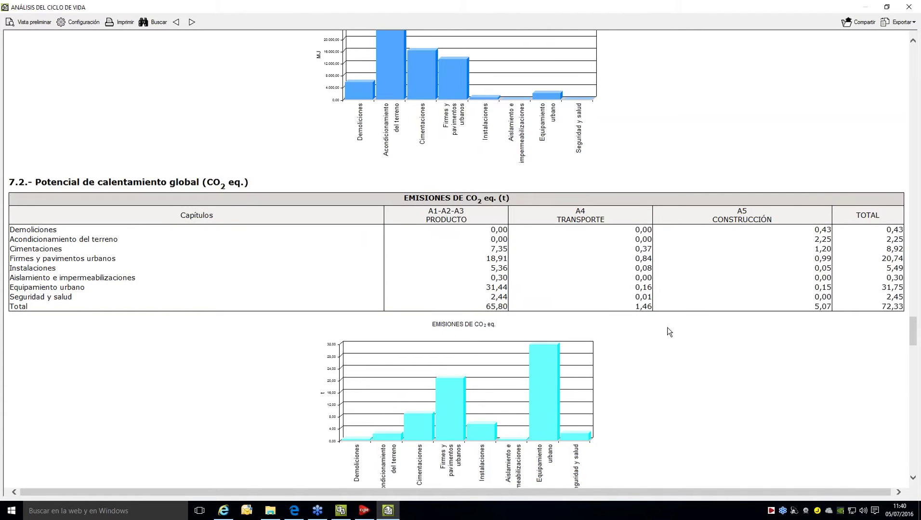
pyautogui.scroll(-3, 667, 328)
pyautogui.scroll(-4, 656, 337)
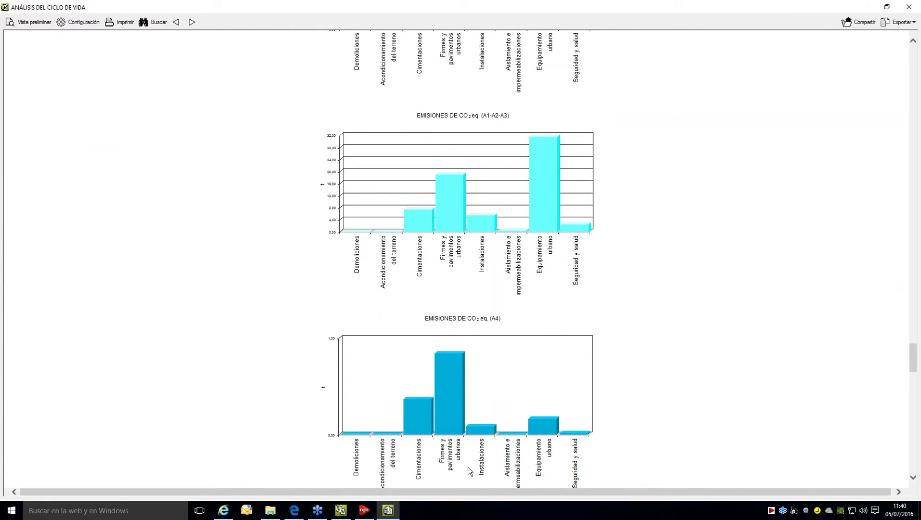
pyautogui.scroll(13, 457, 404)
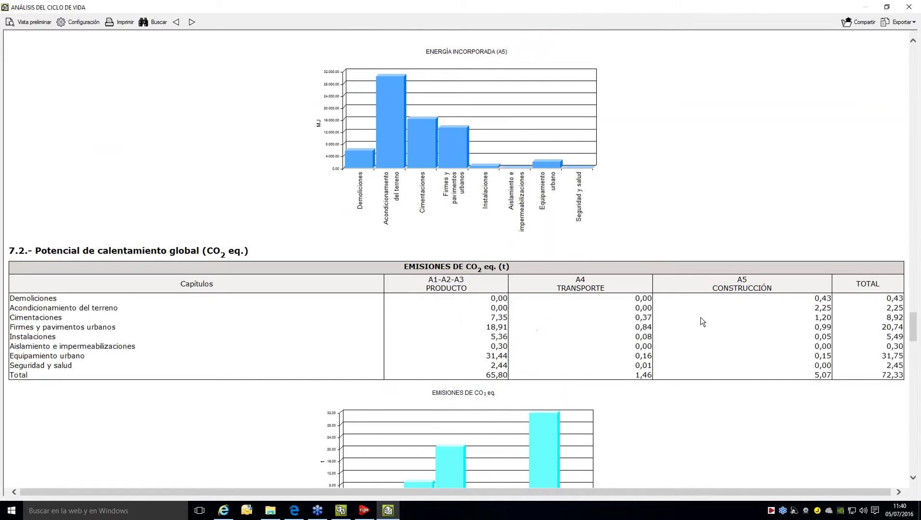
pyautogui.scroll(-9, 614, 401)
pyautogui.scroll(-6, 577, 355)
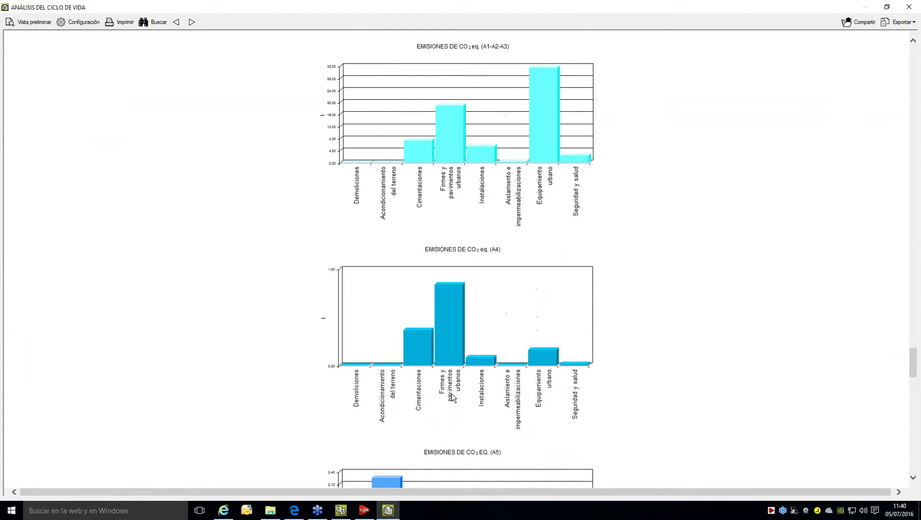
pyautogui.scroll(13, 458, 273)
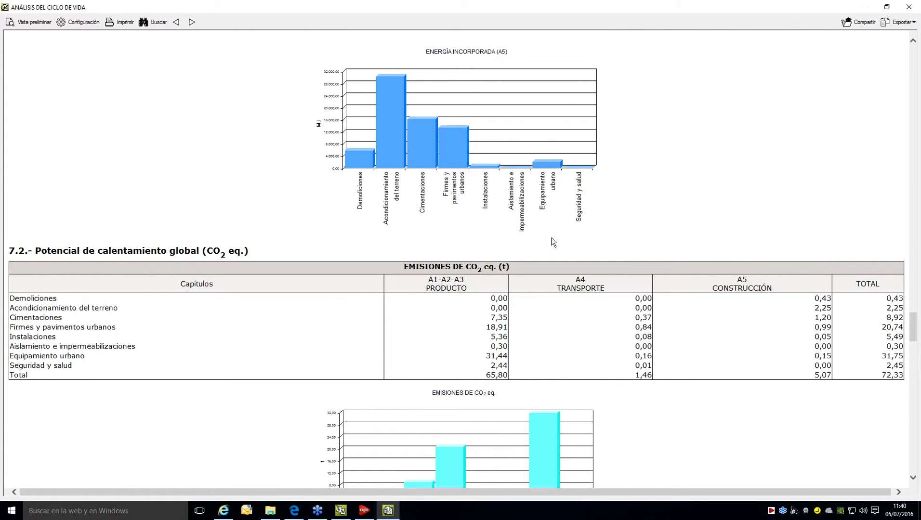
pyautogui.scroll(17, 554, 183)
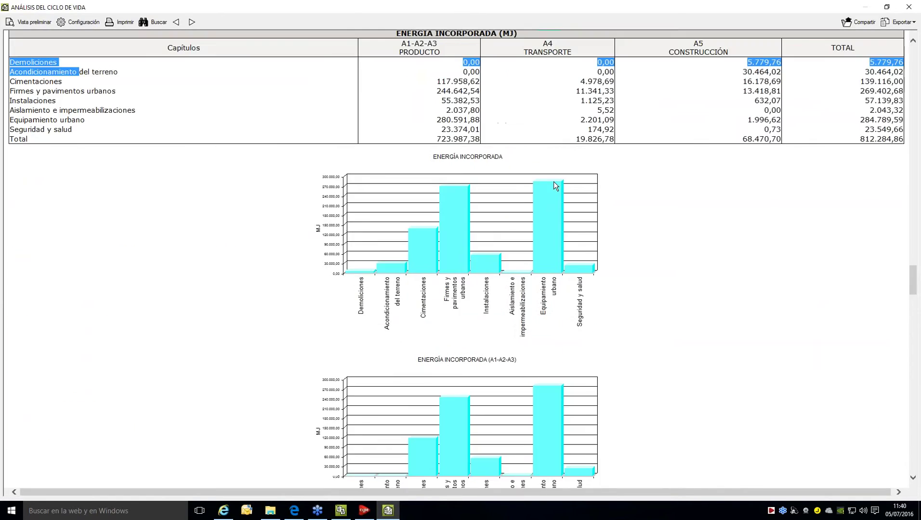
pyautogui.scroll(11, 555, 185)
pyautogui.scroll(20, 556, 181)
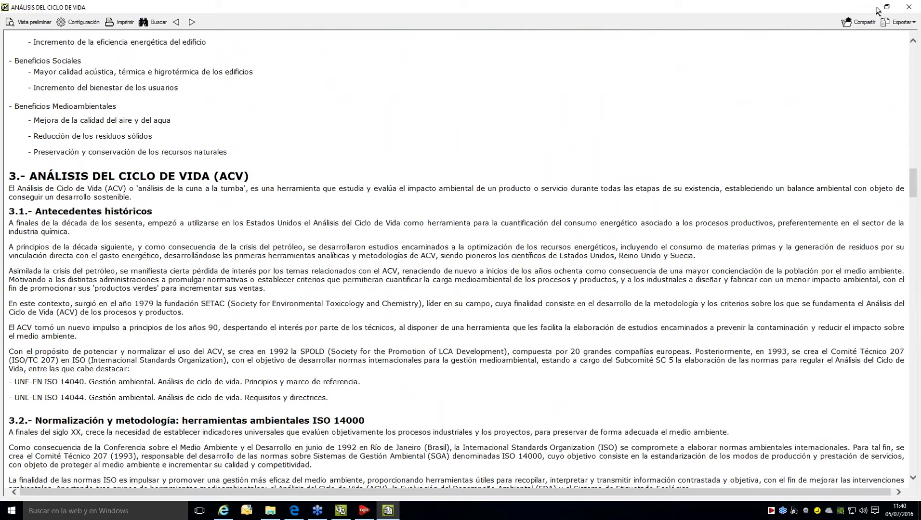
pyautogui.click(908, 7)
# Step: Generate the Relación de detalles constructivos document with all detail groups included and the details printed in colour
pyautogui.click(21, 17)
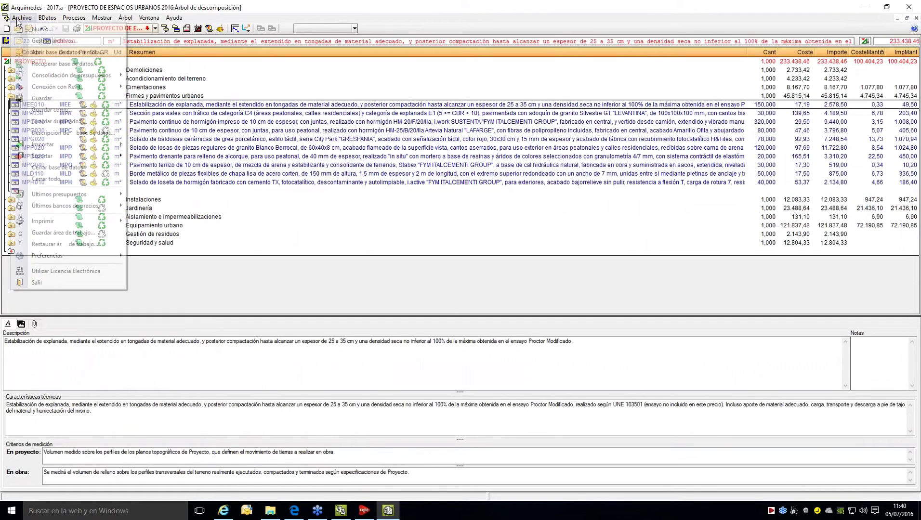
pyautogui.moveTo(105, 218)
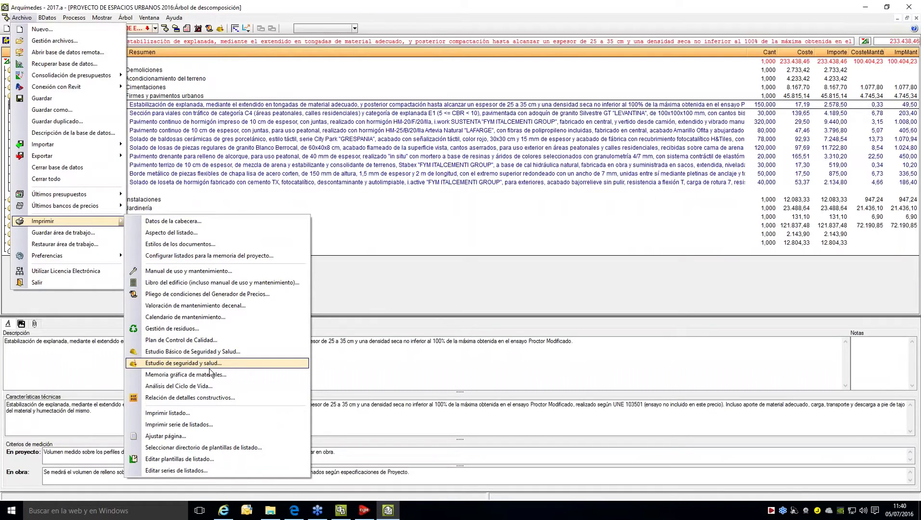
pyautogui.click(205, 397)
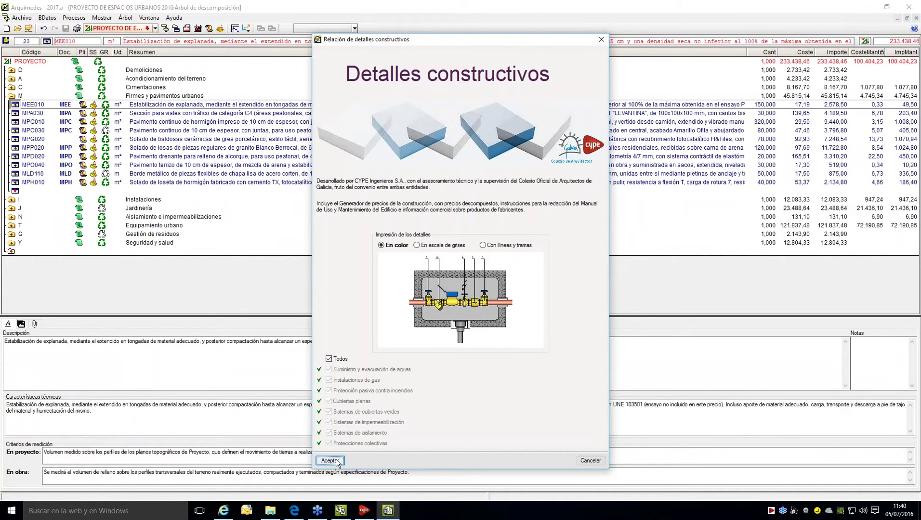
pyautogui.click(330, 461)
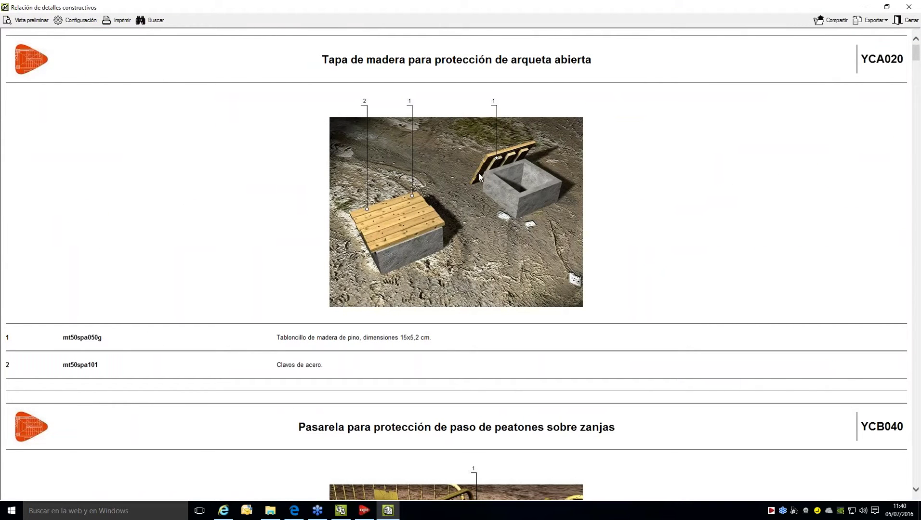
# Step: Examine the illustrated construction details for collective protections with their material lists, and close the document
pyautogui.scroll(-10, 457, 212)
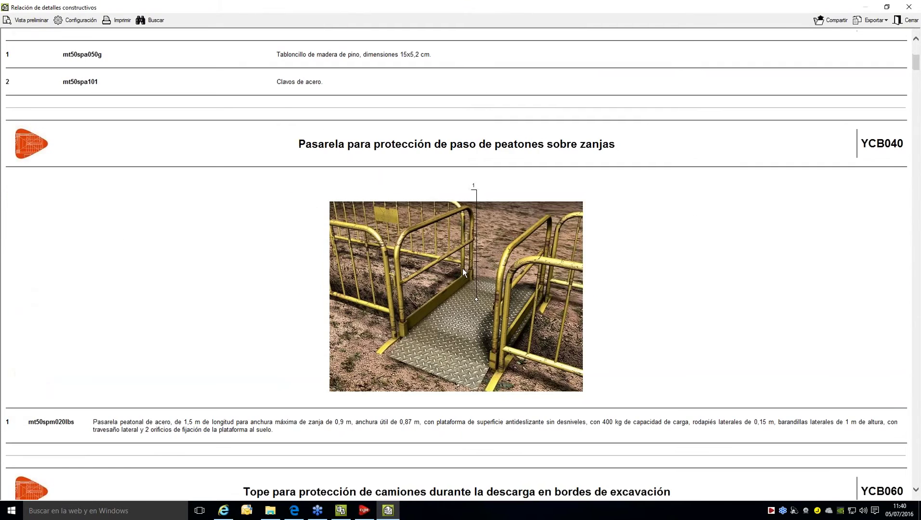
pyautogui.scroll(-12, 463, 271)
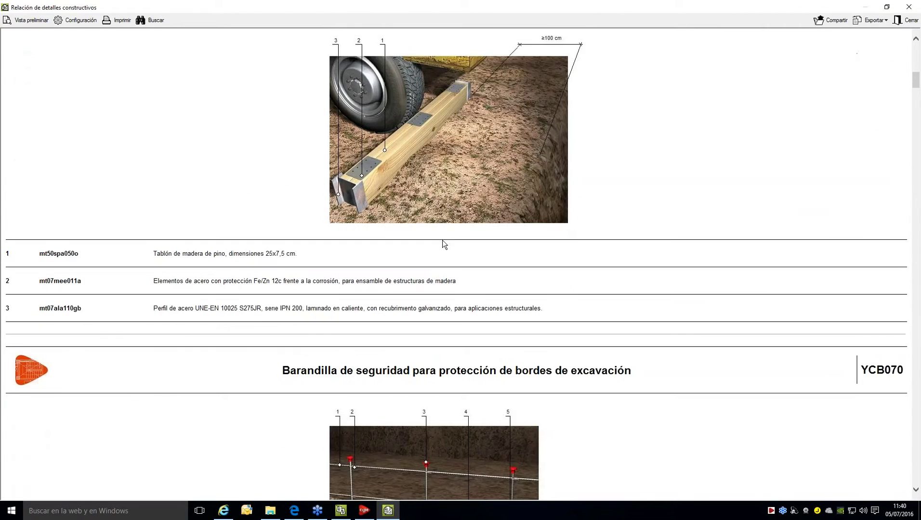
pyautogui.scroll(-7, 443, 246)
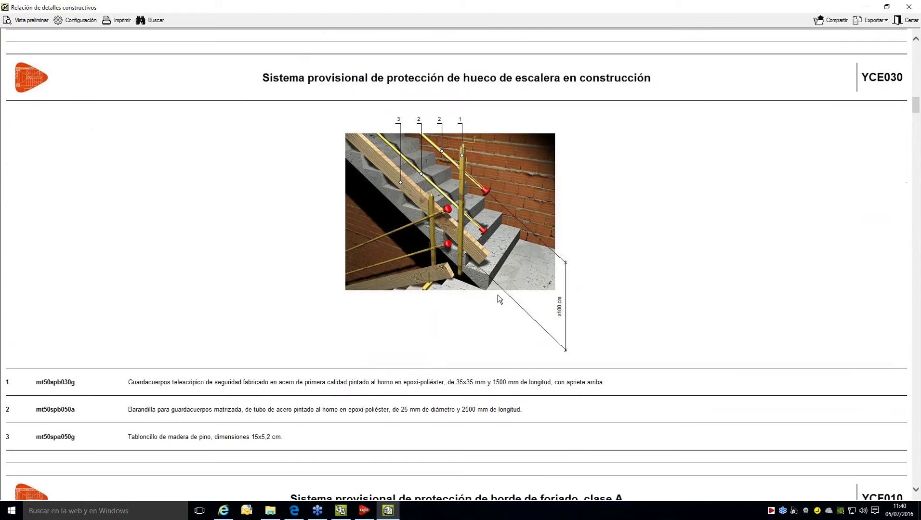
pyautogui.scroll(-14, 610, 297)
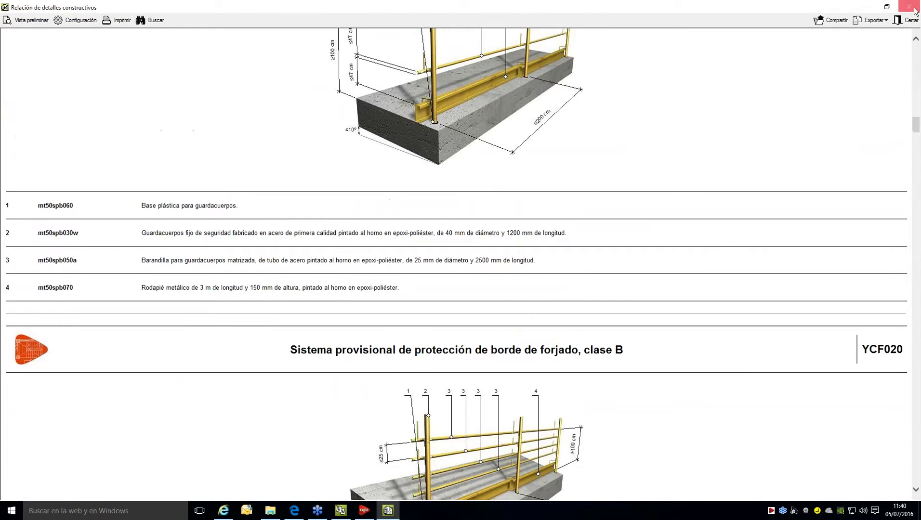
pyautogui.click(909, 7)
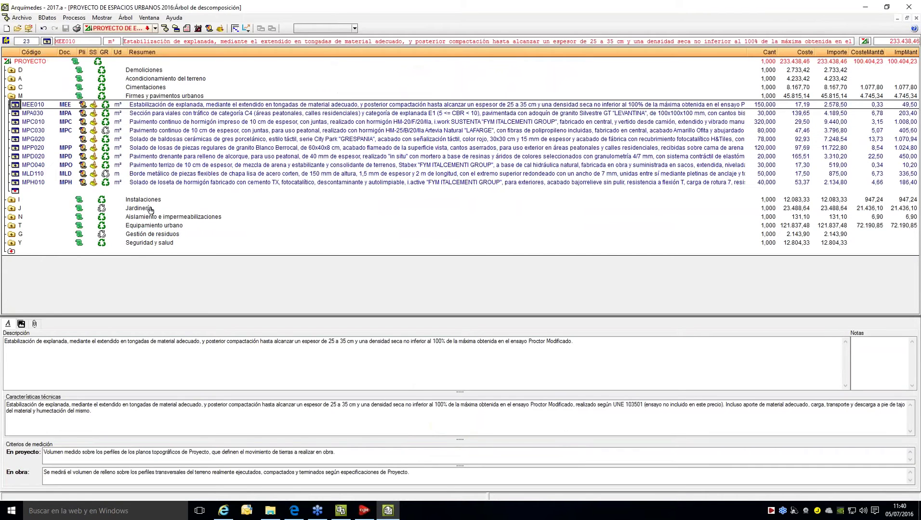
# Step: Open the project's report printing dialog and enlarge it to show more report types and templates
pyautogui.click(21, 17)
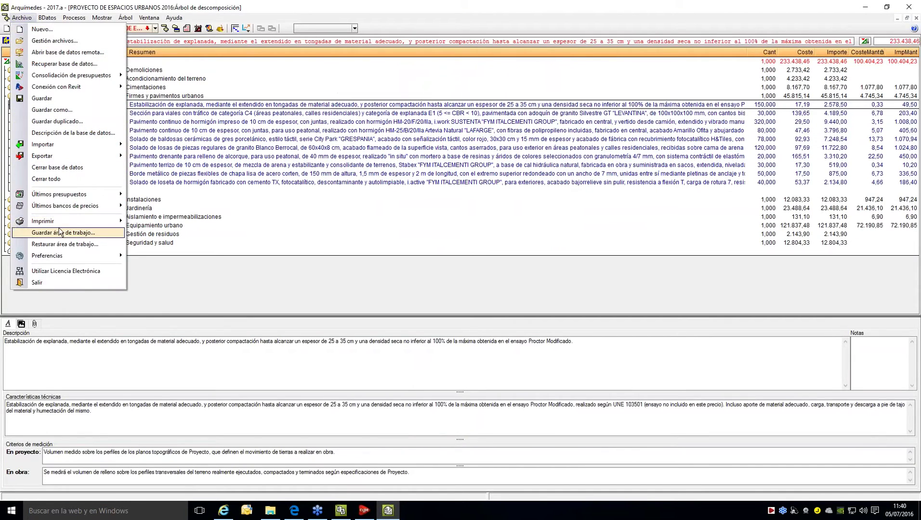
pyautogui.moveTo(69, 225)
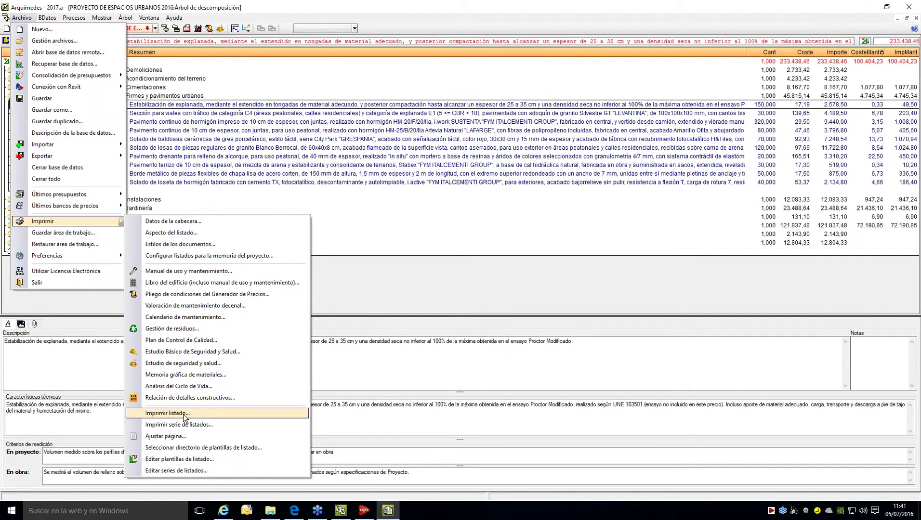
pyautogui.click(184, 414)
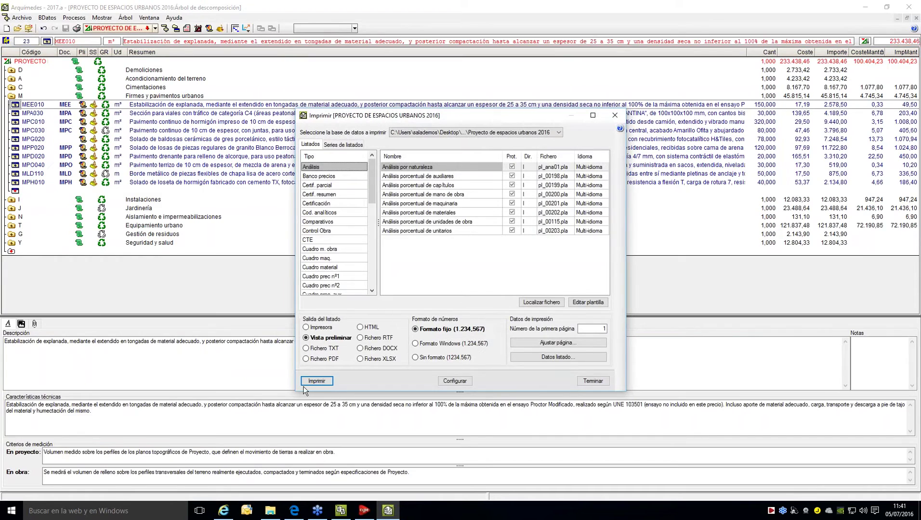
pyautogui.moveTo(296, 391); pyautogui.dragTo(108, 503)
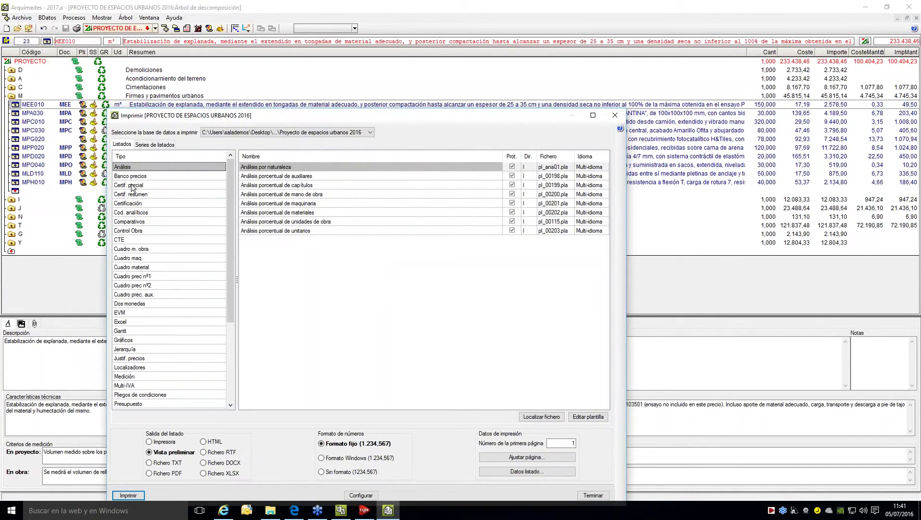
# Step: Browse the report templates available under types such as Cuadro m. obra, Cuadro material, Medición, Residuos, ZG Canarias and ZG Murcia
pyautogui.click(130, 241)
pyautogui.click(132, 250)
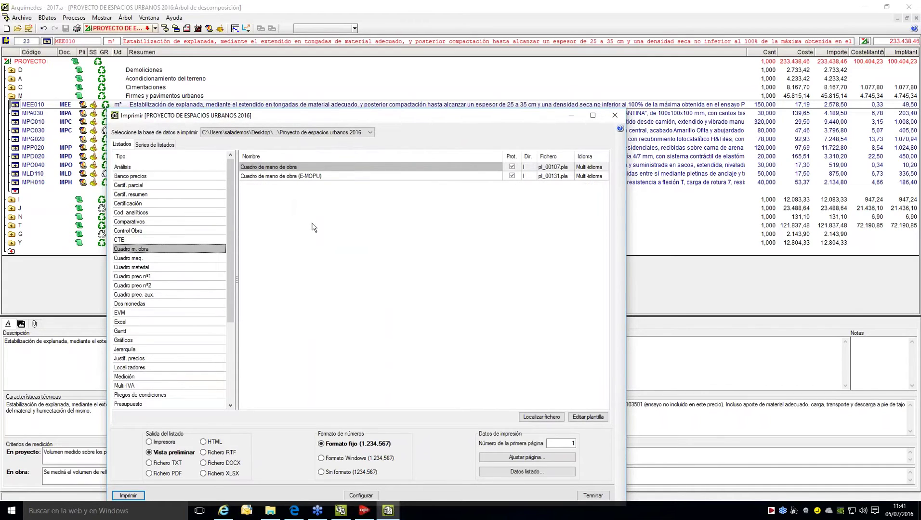
pyautogui.click(146, 269)
pyautogui.scroll(-2, 146, 277)
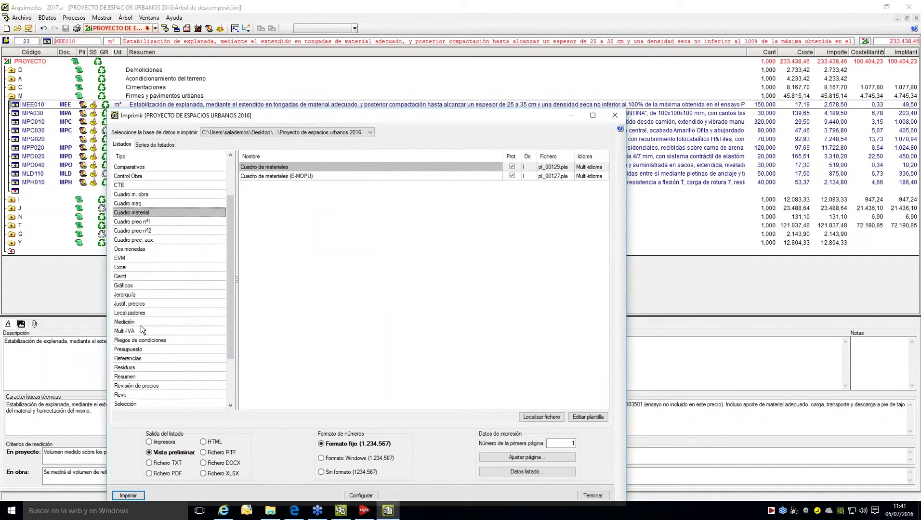
pyautogui.click(133, 322)
pyautogui.scroll(-3, 134, 342)
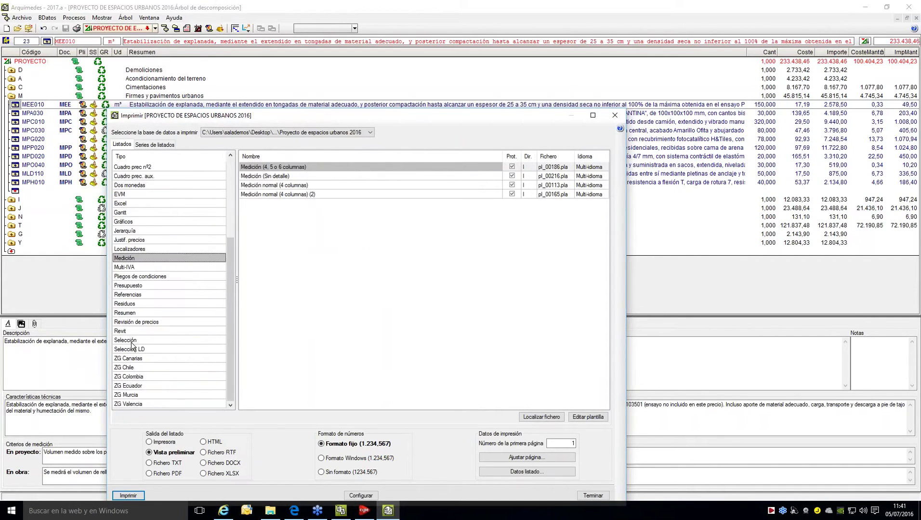
pyautogui.click(131, 305)
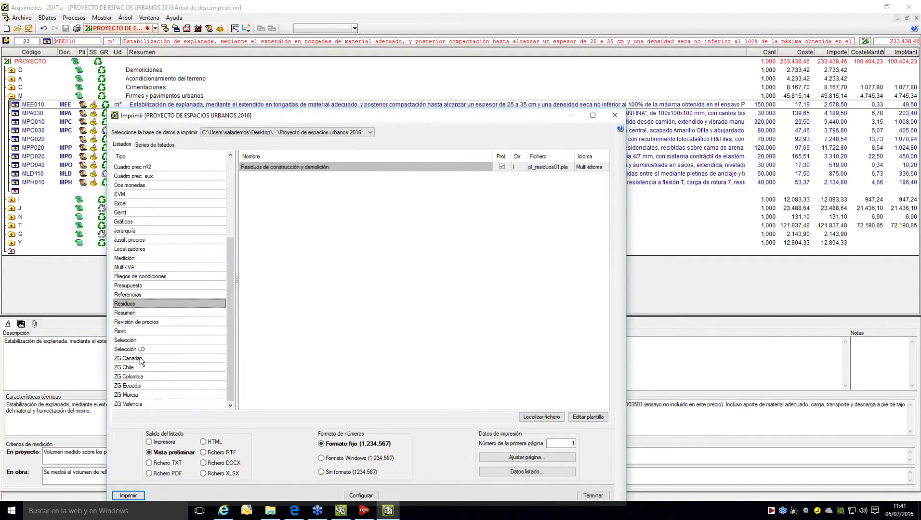
pyautogui.click(140, 358)
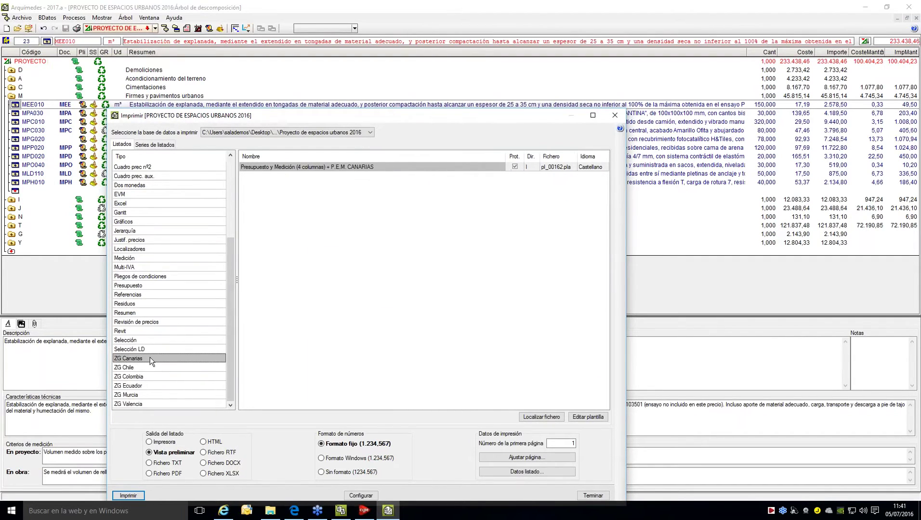
pyautogui.click(133, 396)
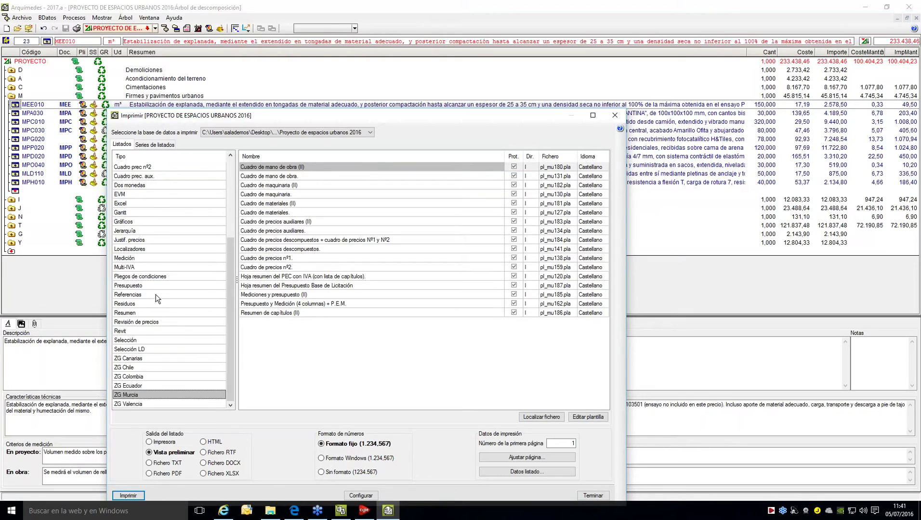
# Step: Generate a preview of the CTE report Mediciones y Presupuesto (IV - V Mediciones y Presupuesto), including item codes but no subchapter amounts
pyautogui.scroll(4, 156, 295)
pyautogui.click(131, 240)
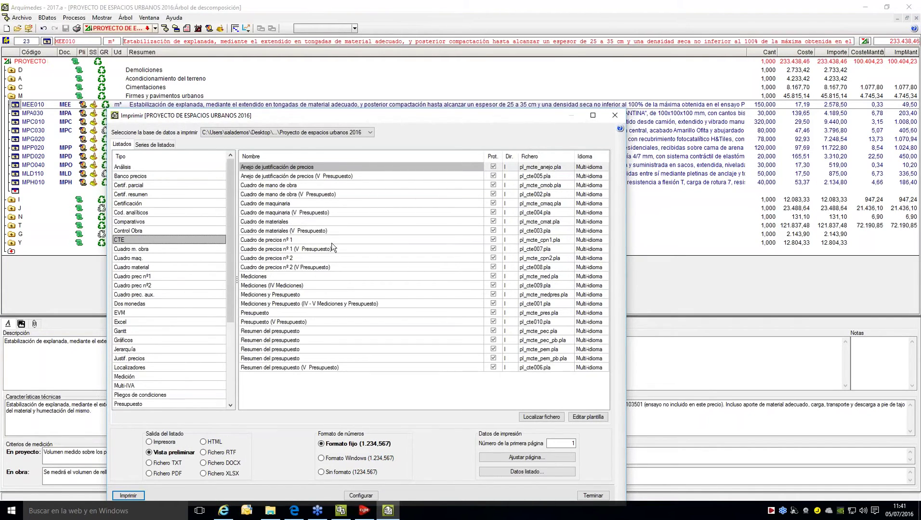
pyautogui.click(305, 305)
pyautogui.moveTo(360, 120); pyautogui.dragTo(406, 63)
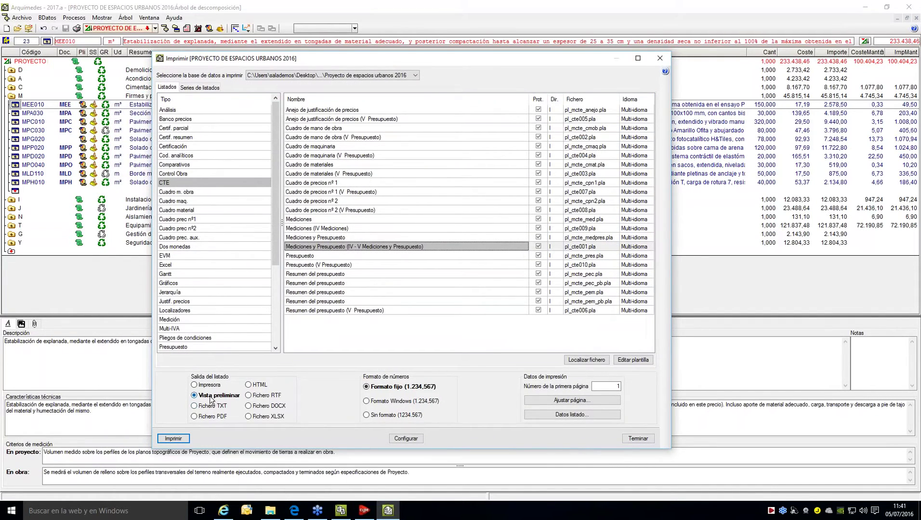
pyautogui.click(177, 438)
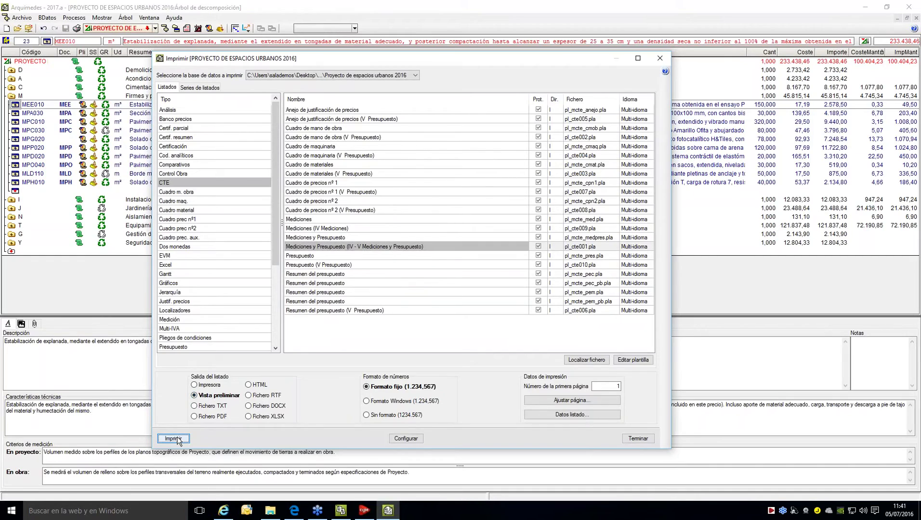
pyautogui.click(418, 246)
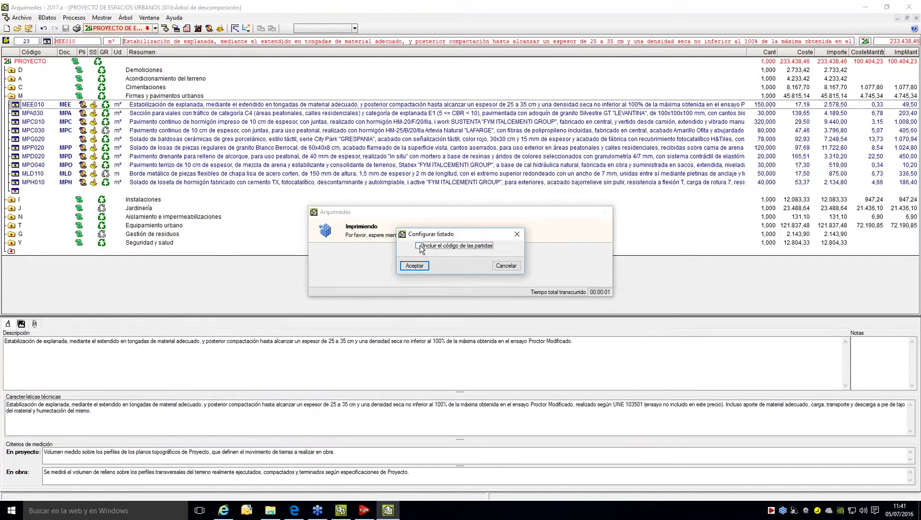
pyautogui.click(414, 266)
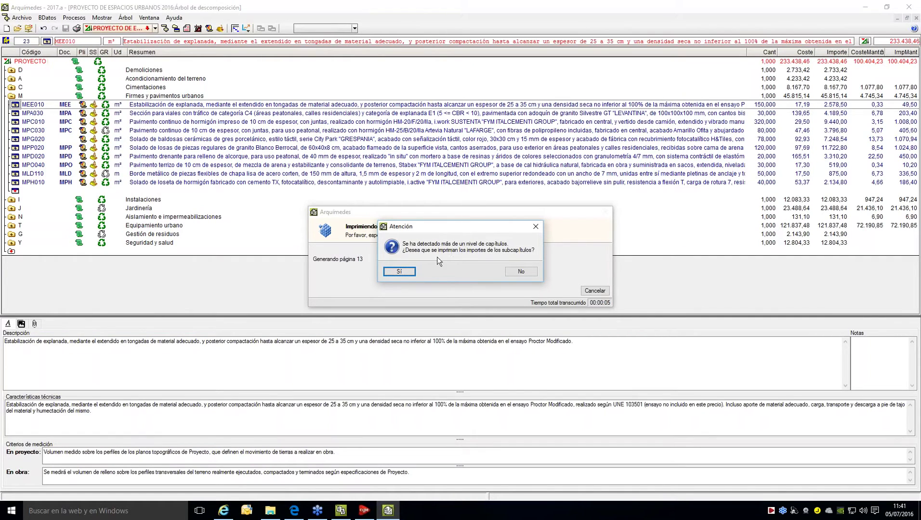
pyautogui.click(521, 273)
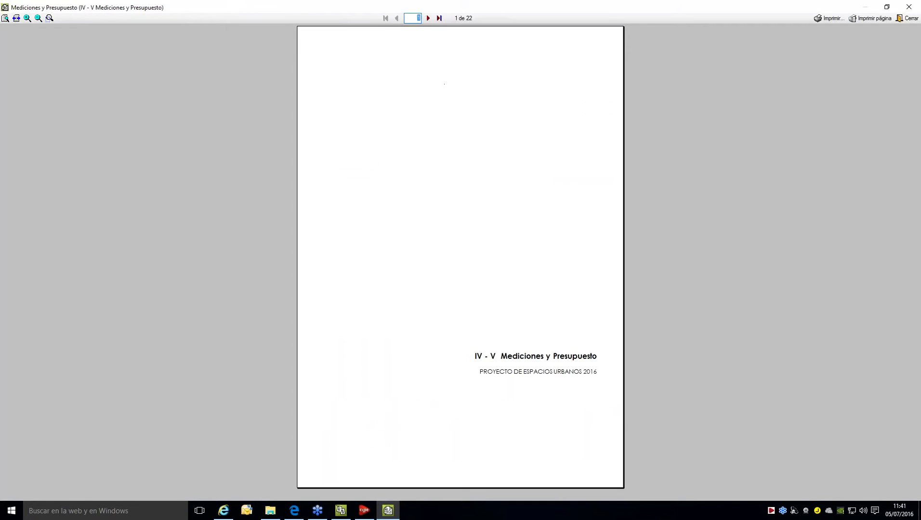
# Step: Page through the chapters of the Mediciones y Presupuesto report preview as far as Instalaciones, and close the preview and print dialog
pyautogui.click(428, 18)
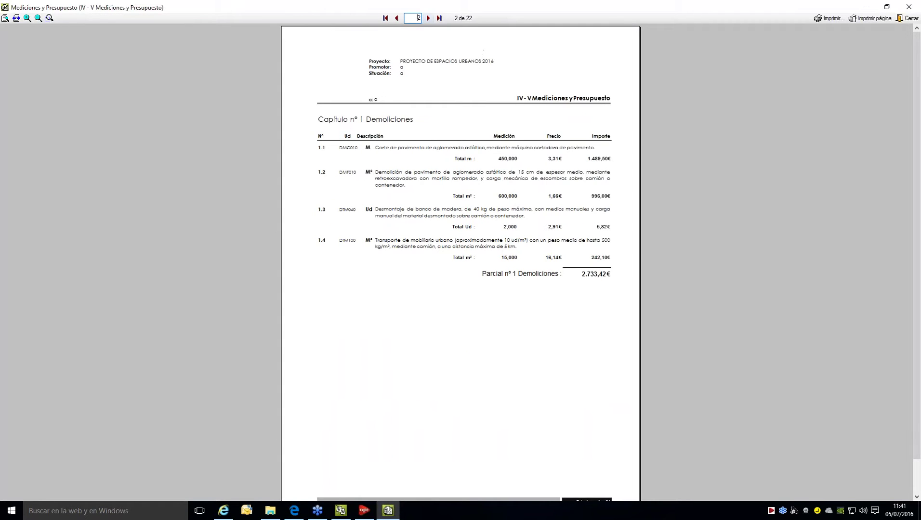
pyautogui.click(428, 18)
pyautogui.click(428, 17)
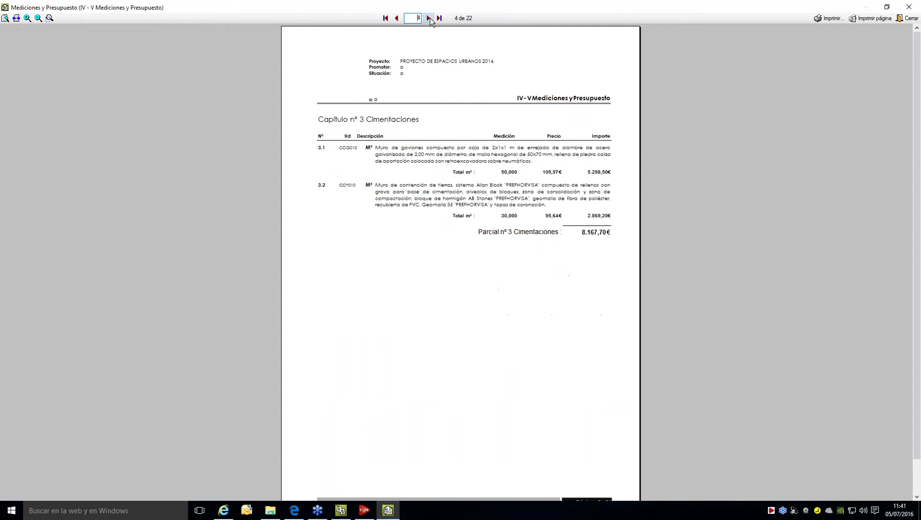
pyautogui.click(428, 18)
pyautogui.click(429, 18)
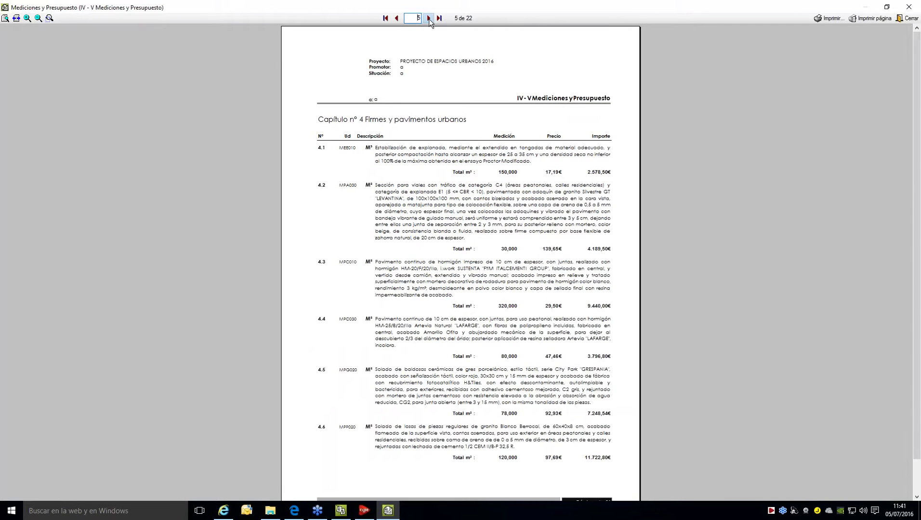
pyautogui.click(428, 17)
pyautogui.click(428, 18)
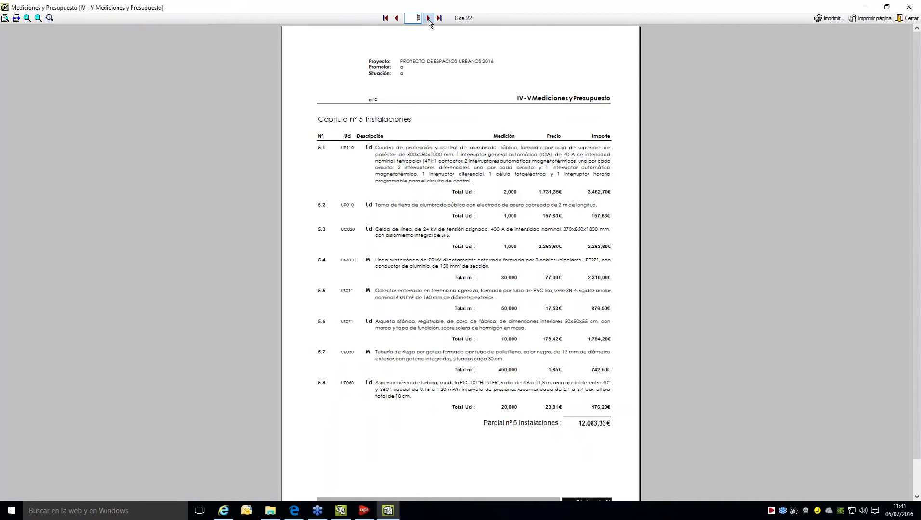
pyautogui.click(909, 7)
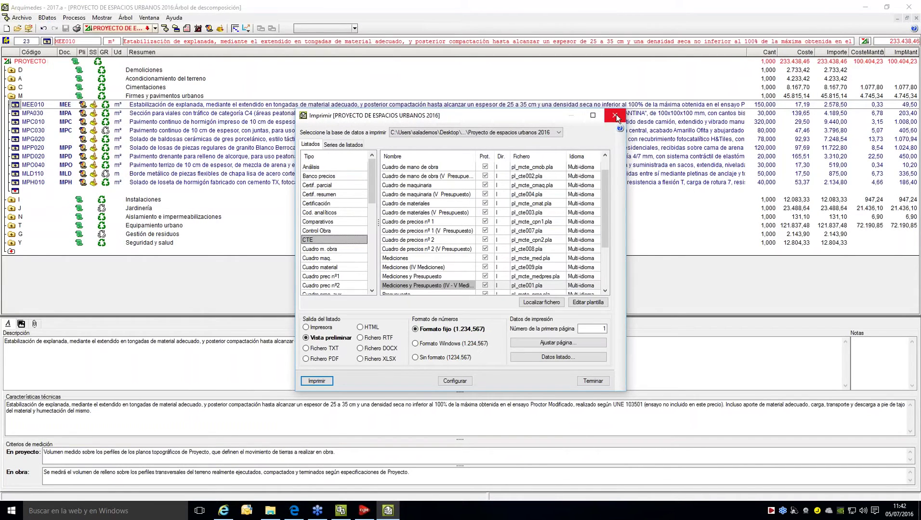
pyautogui.click(616, 114)
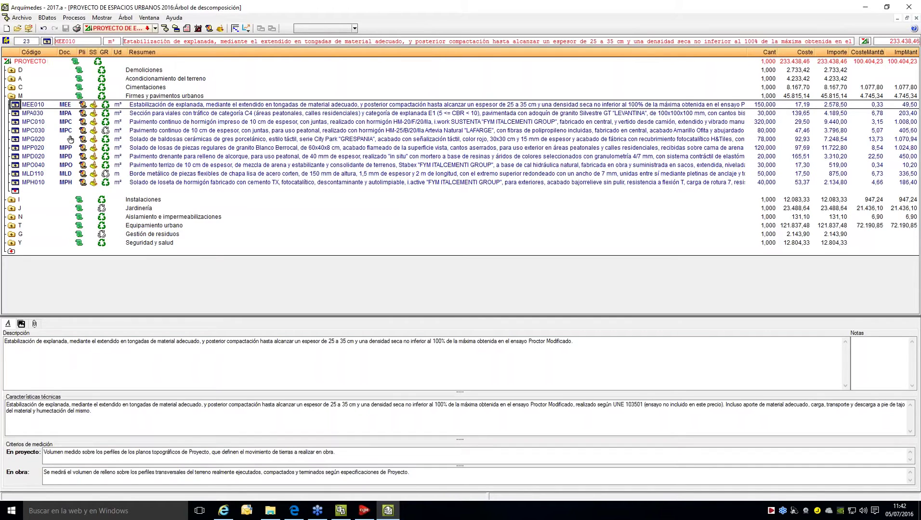
# Step: Collapse the Firmes y pavimentos urbanos chapter and create a new time-activity diagram named aa, detailed to work-item level (Partidas)
pyautogui.doubleClick(11, 98)
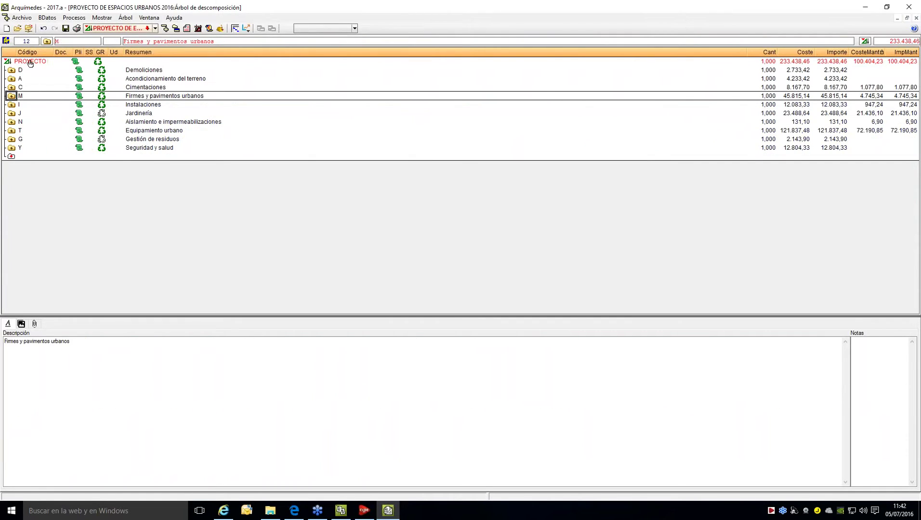
pyautogui.click(125, 19)
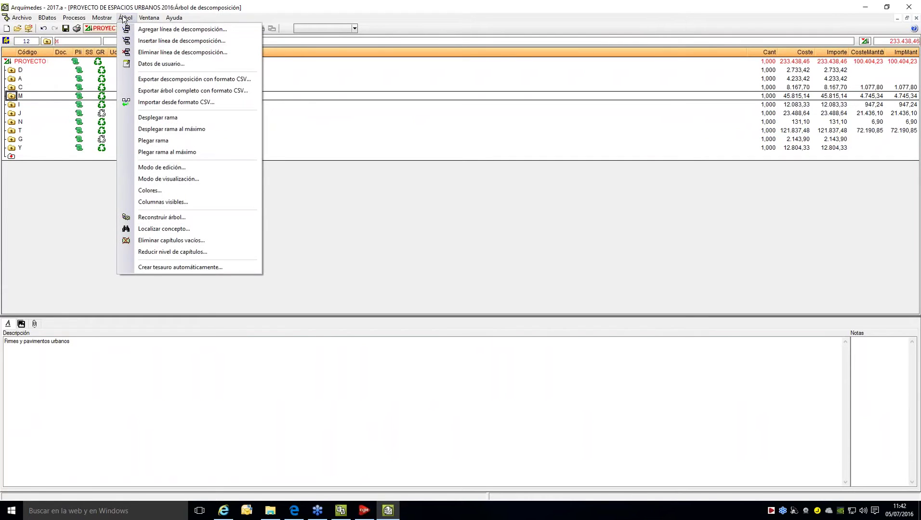
pyautogui.moveTo(110, 18)
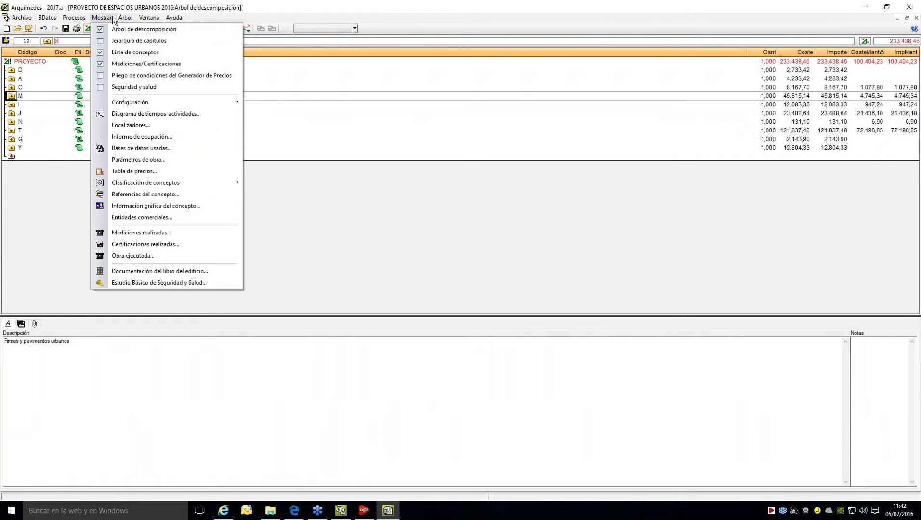
pyautogui.click(125, 114)
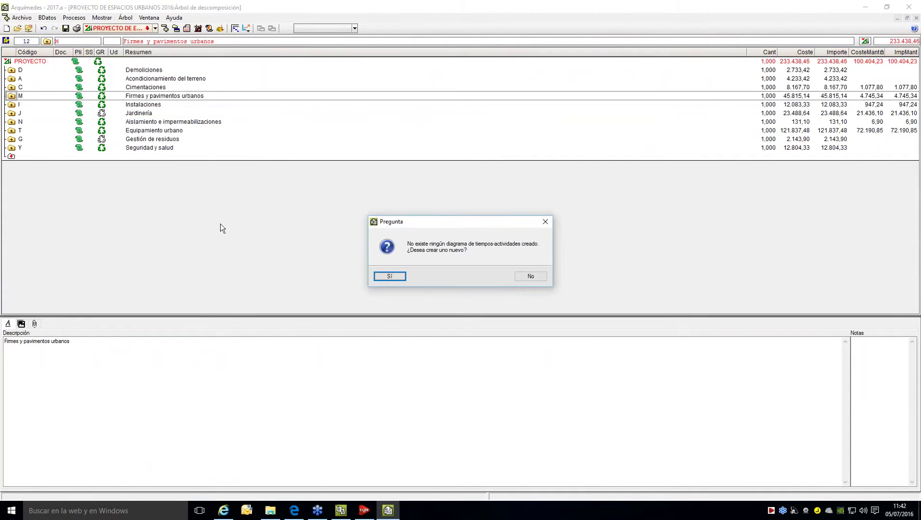
pyautogui.click(393, 278)
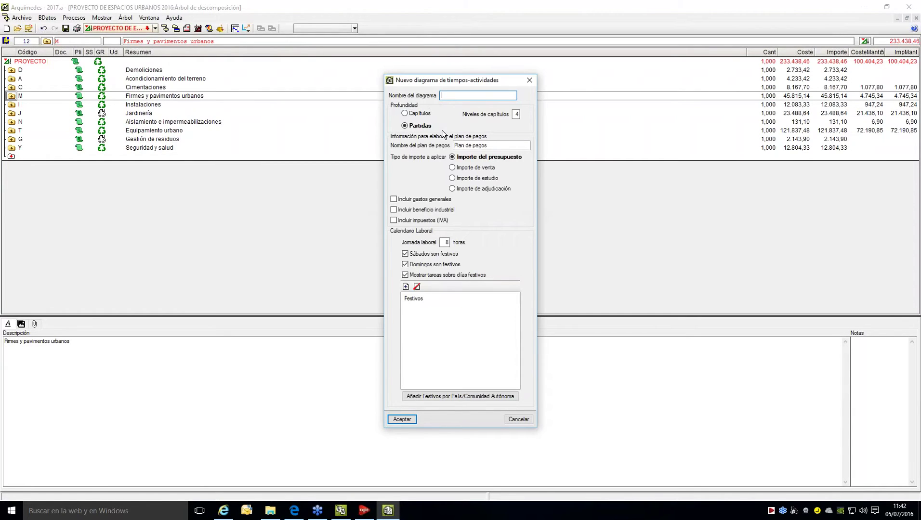
pyautogui.write('aa')
pyautogui.click(402, 419)
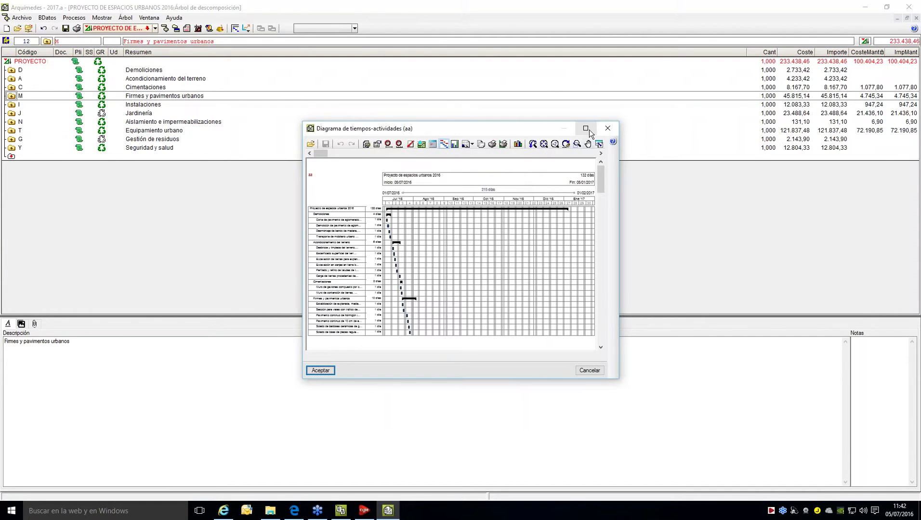
# Step: Extend the asphalt pavement cutting and demolition tasks under Demoliciones to 9 and 13 days on the enlarged diagram, and close it
pyautogui.click(582, 131)
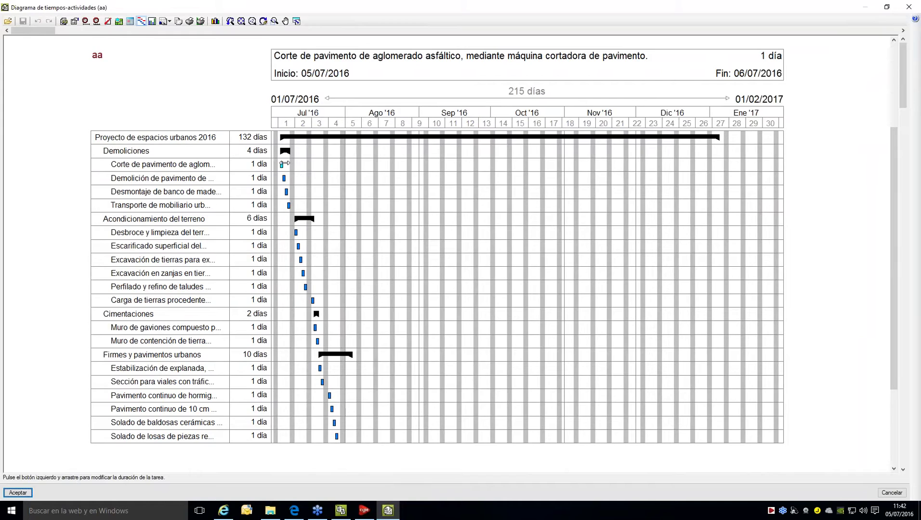
pyautogui.moveTo(282, 164); pyautogui.dragTo(324, 179)
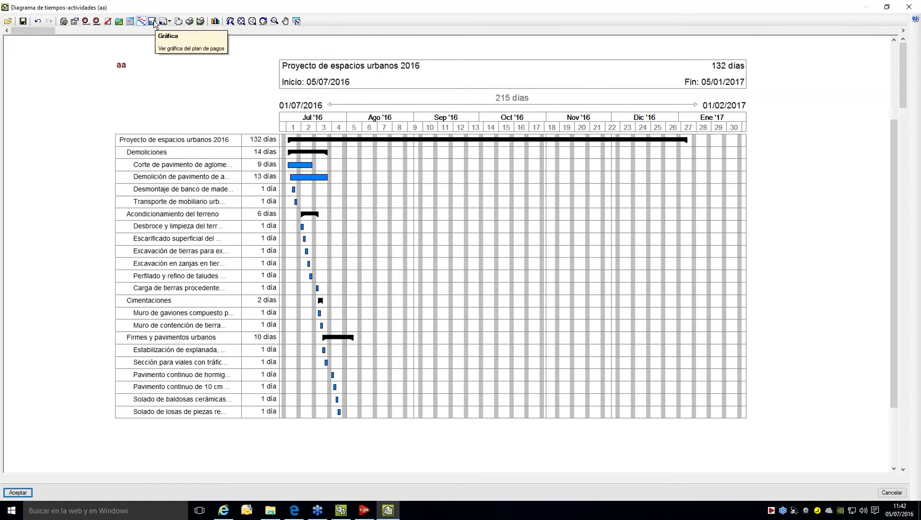
pyautogui.click(905, 11)
pyautogui.click(447, 274)
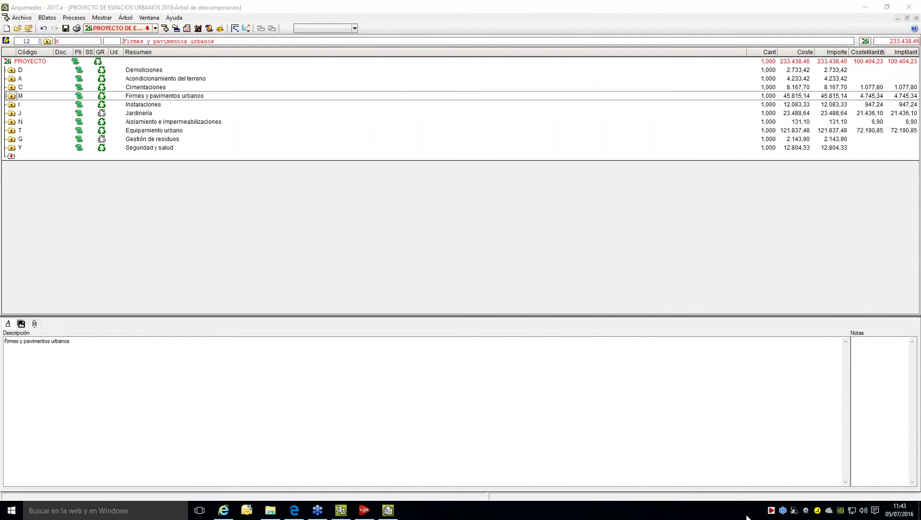
# Step: View the Gestión programs in the CYPE 2017 launcher and return to the Arquímedes budget
pyautogui.click(370, 515)
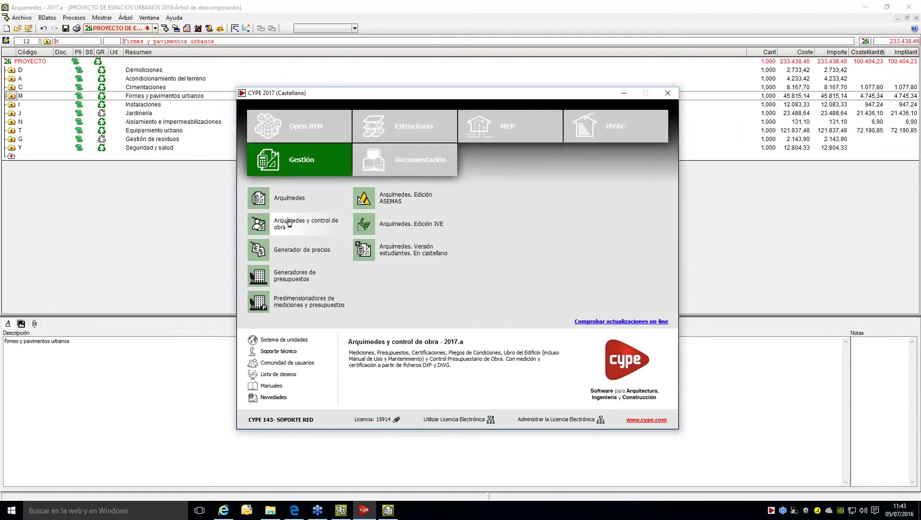
pyautogui.click(141, 20)
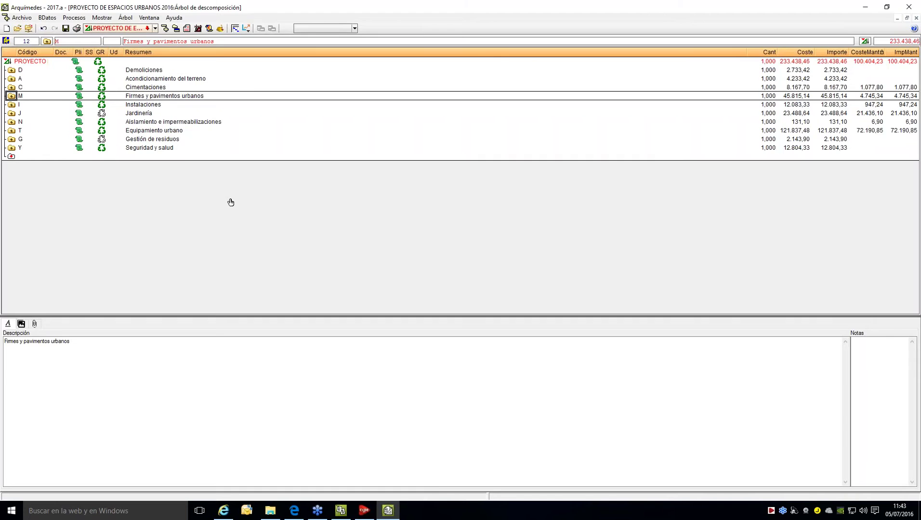
# Step: Switch to the web browser to view the courses given by CYPE and the YouTube results for arquímedes cype, and return to Arquímedes
pyautogui.click(293, 511)
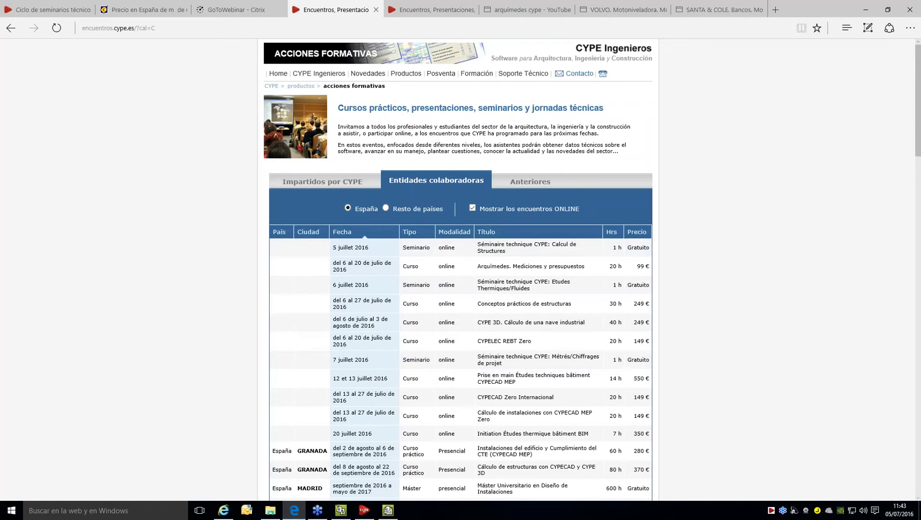
pyautogui.click(350, 185)
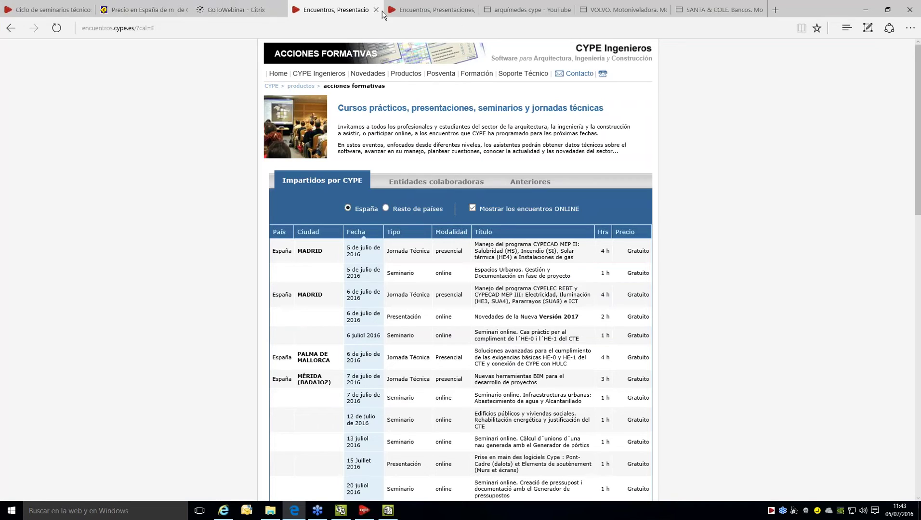
pyautogui.click(518, 10)
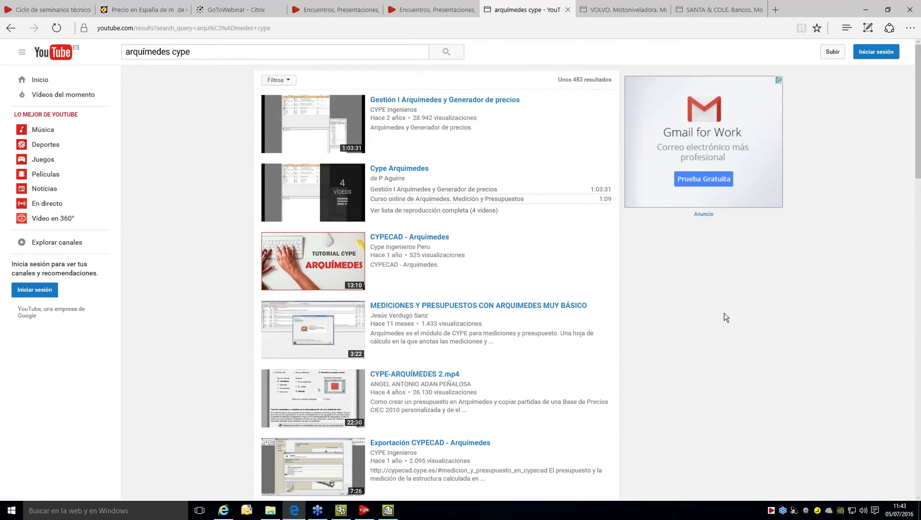
pyautogui.click(867, 11)
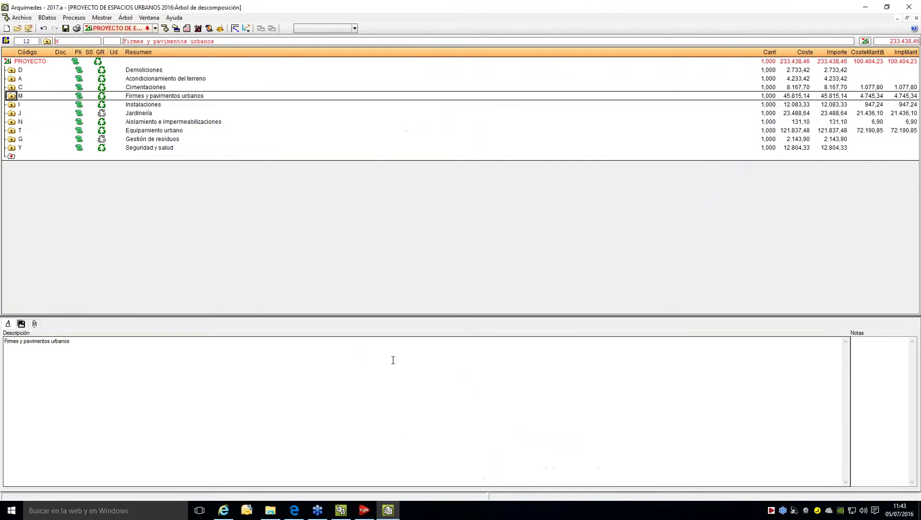